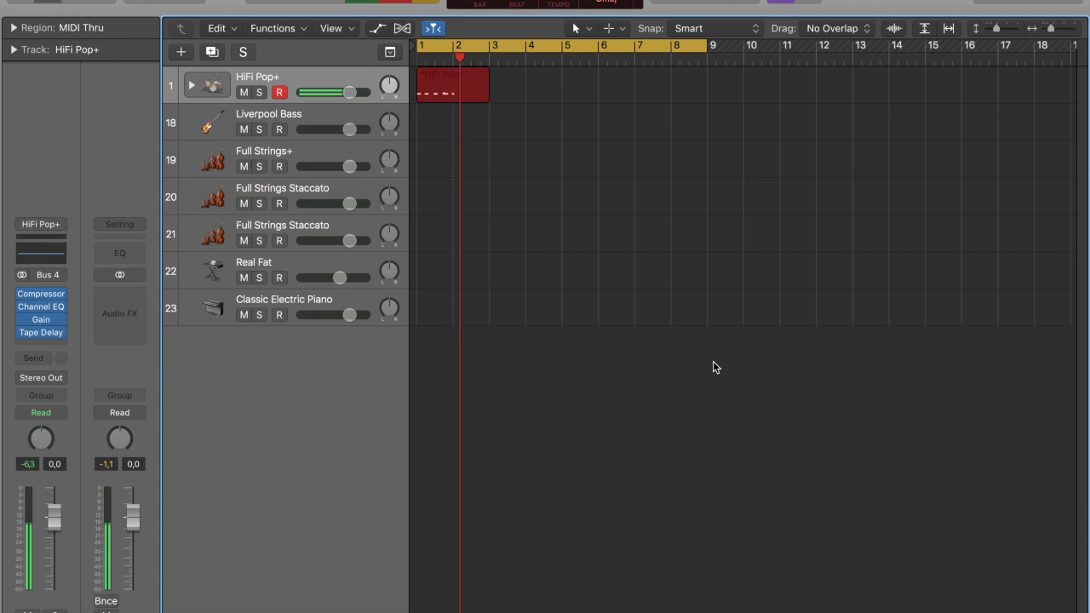
# Finish the two-bar HiFi Pop+ drum recording and loop the region up to bar 9.
pyautogui.press('space')
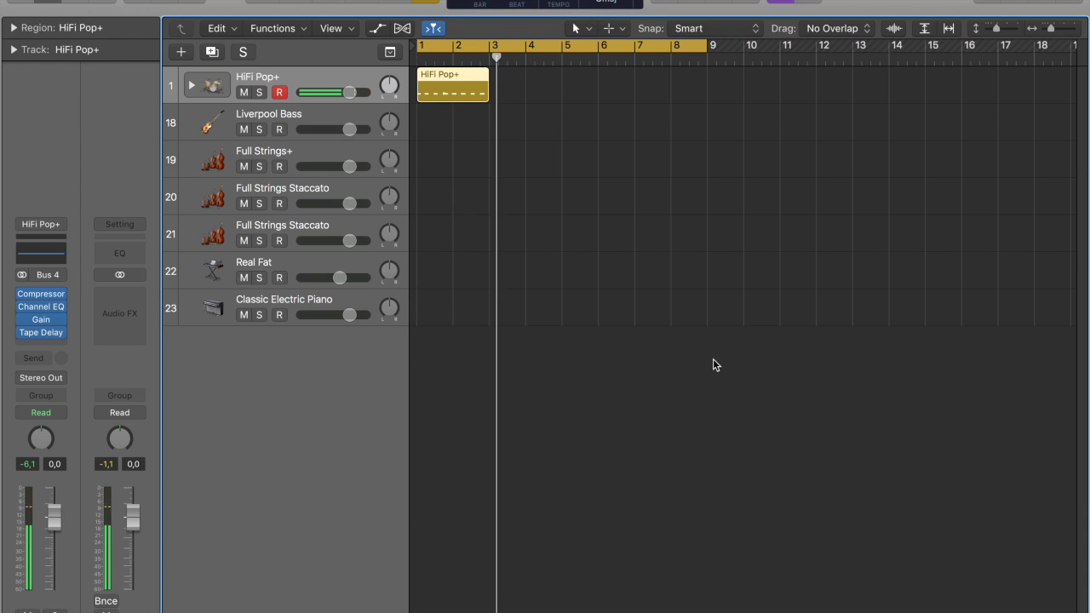
pyautogui.doubleClick(482, 87)
pyautogui.moveTo(487, 75); pyautogui.dragTo(706, 87)
pyautogui.press('space')
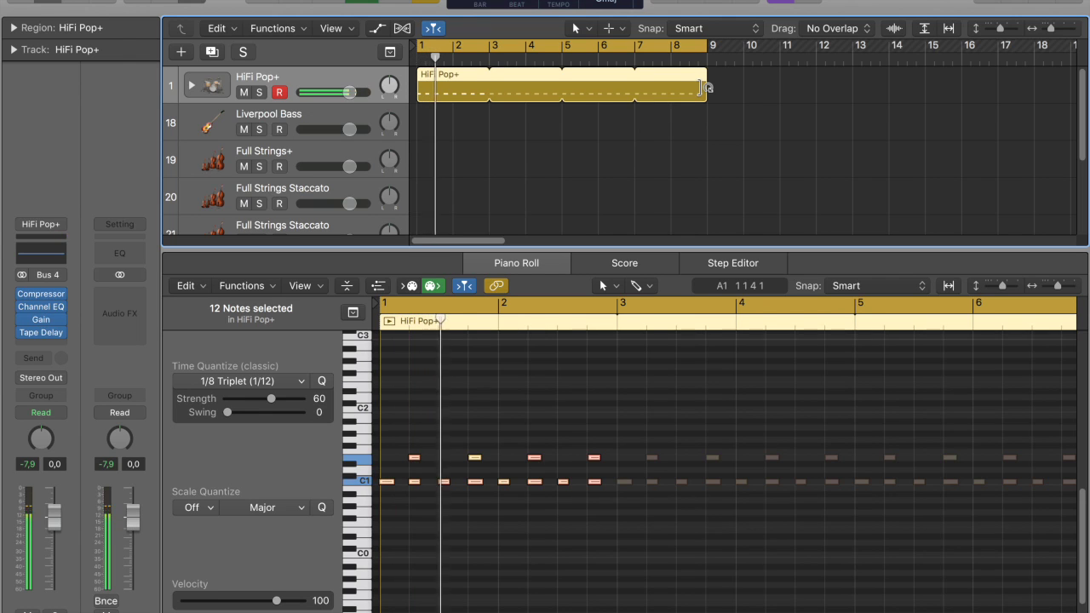
# Record a part over bars 1 to 8 on the first Full Strings Staccato track.
pyautogui.click(273, 155)
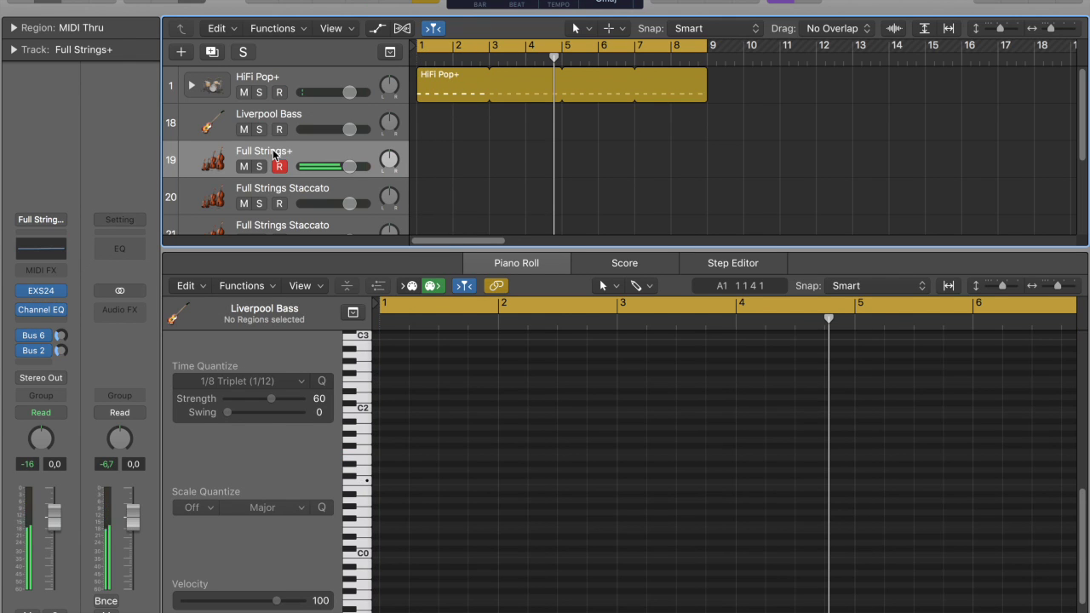
pyautogui.scroll(-1, 275, 159)
pyautogui.click(277, 164)
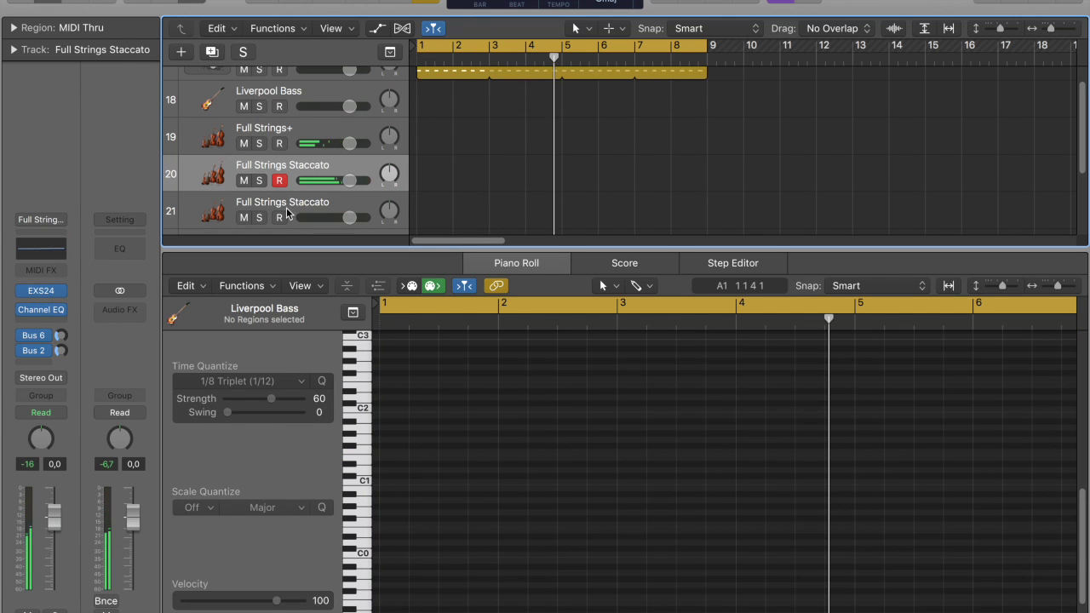
pyautogui.press('r')
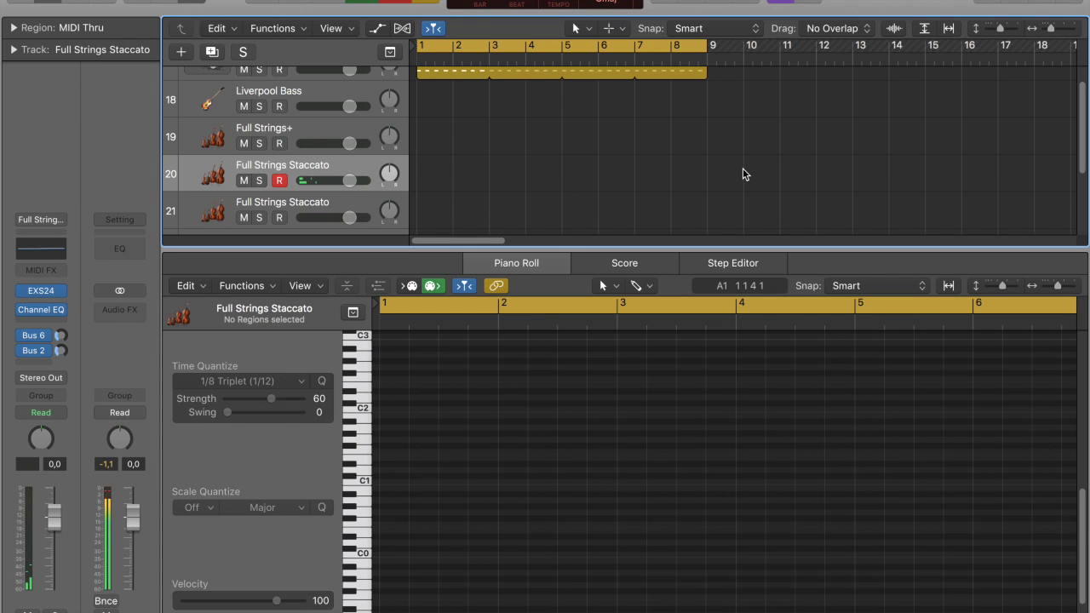
pyautogui.press('r')
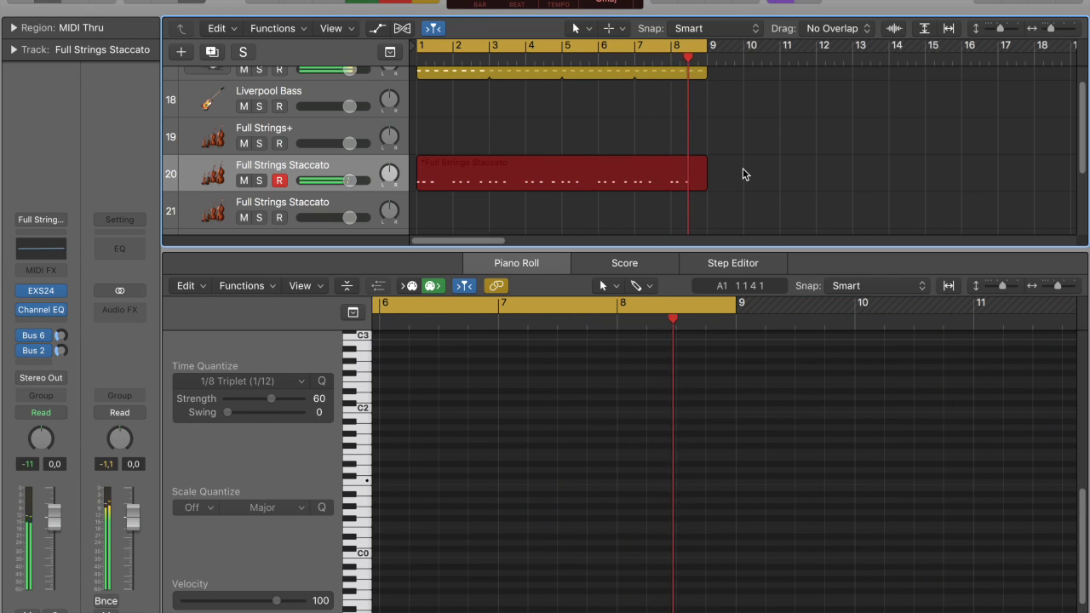
pyautogui.press('space')
# Record a second strings part over bars 1 to 8 on the other Full Strings Staccato track.
pyautogui.click(285, 205)
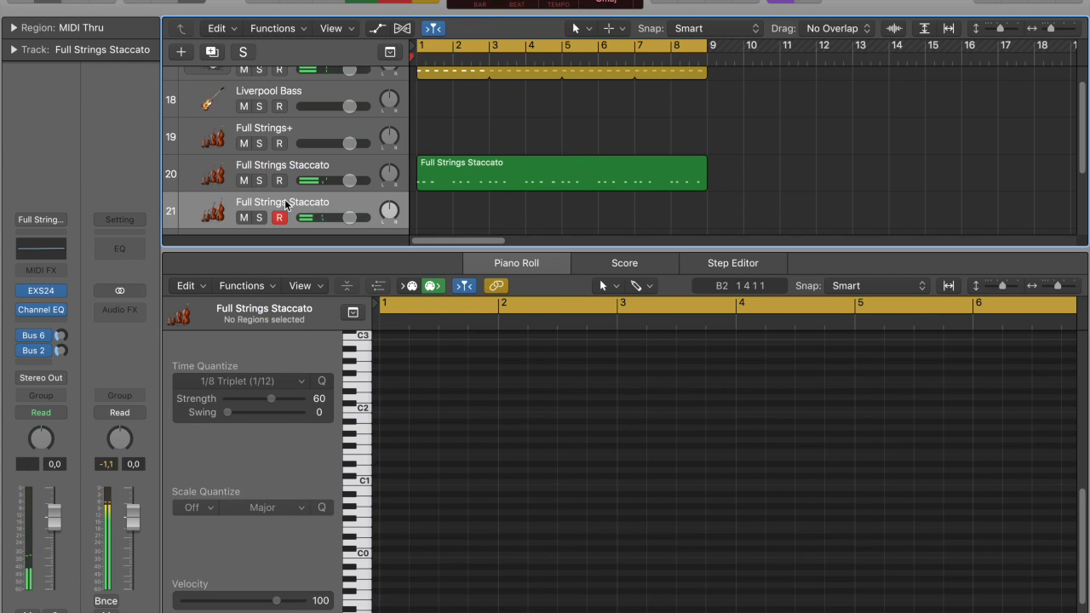
pyautogui.press('r')
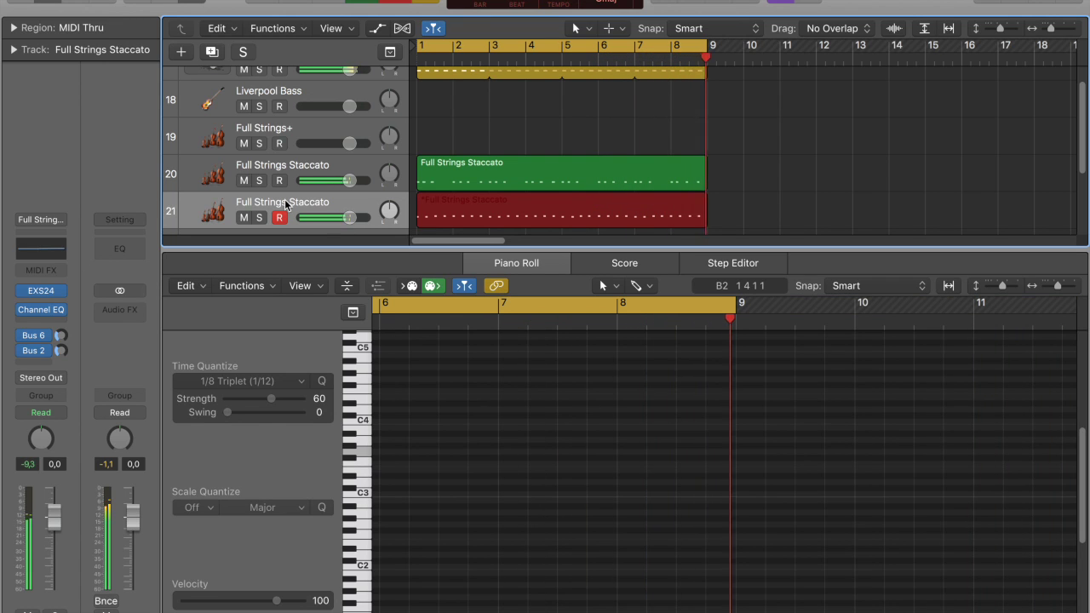
pyautogui.press('space')
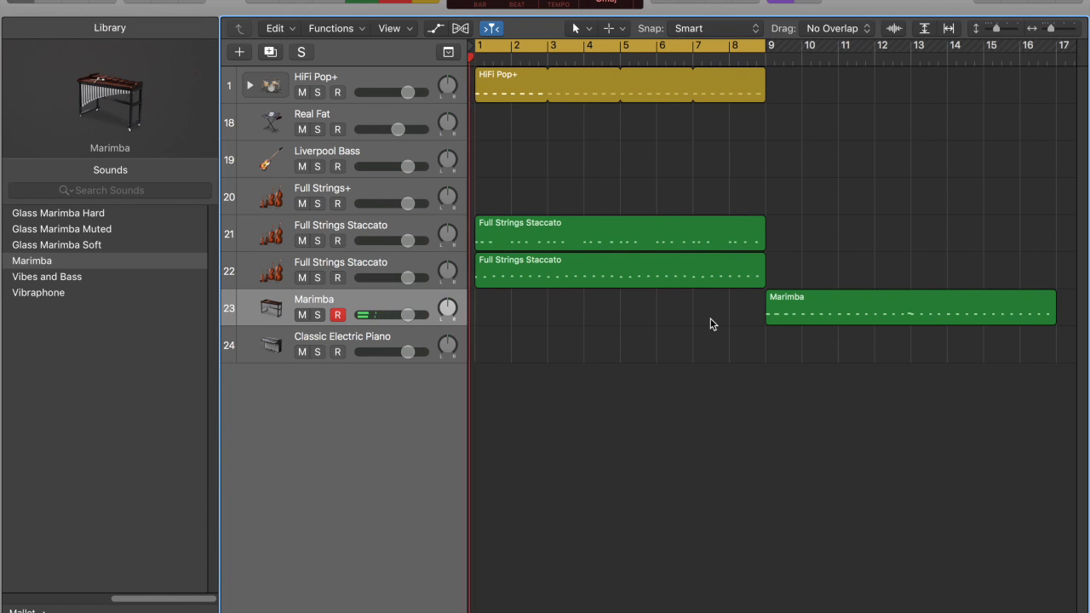
# Record a Marimba part over bars 1 to 8.
pyautogui.press('r')
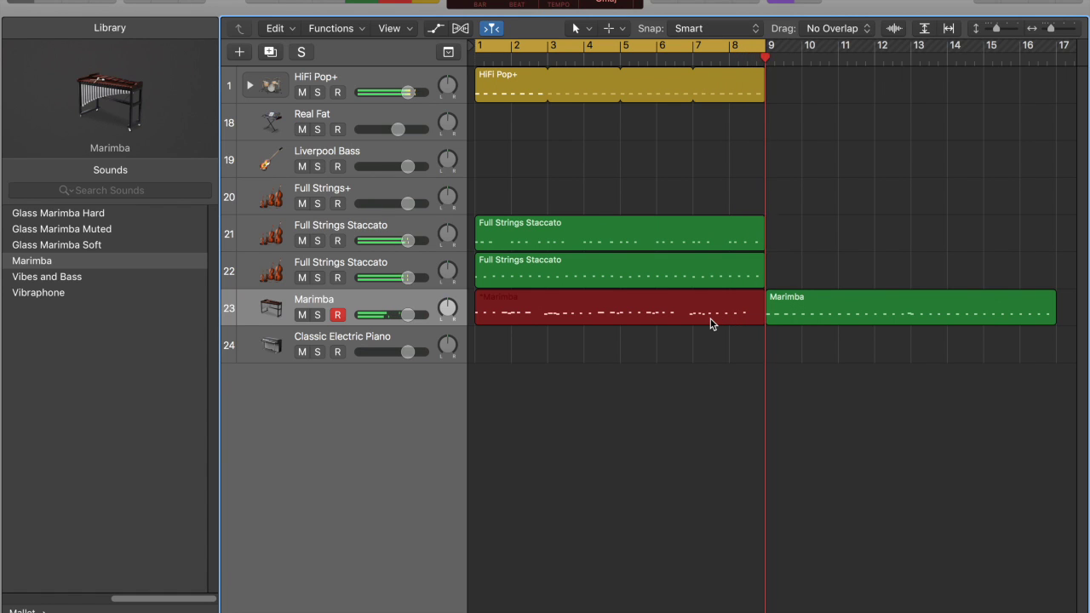
pyautogui.press('space')
# Solo the Liverpool Bass alongside the first Full Strings Staccato track and record a bass part over bars 1 to 8.
pyautogui.click(317, 166)
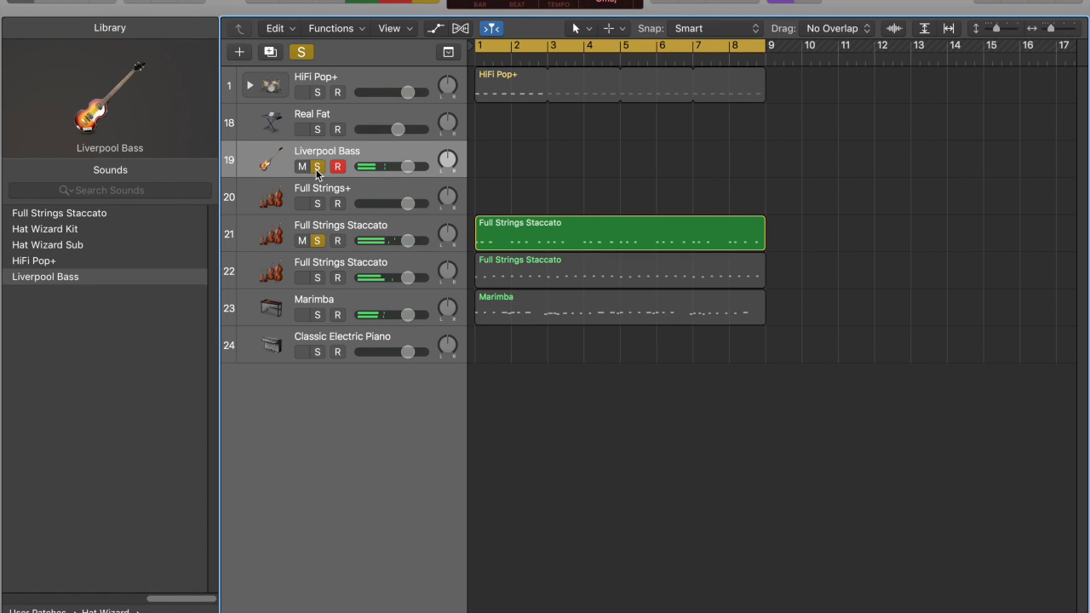
pyautogui.press('r')
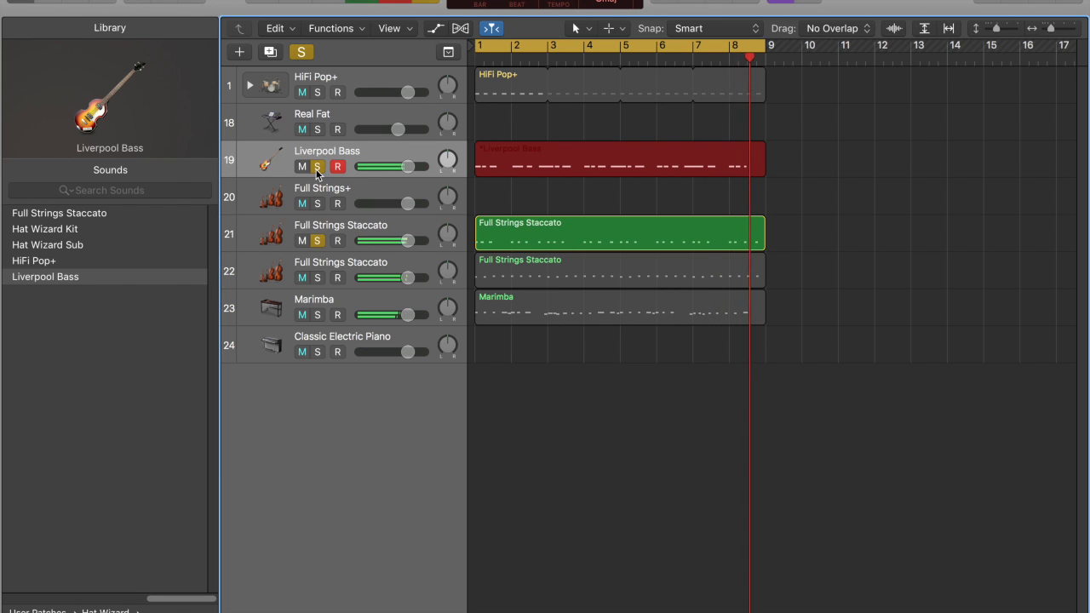
pyautogui.press('space')
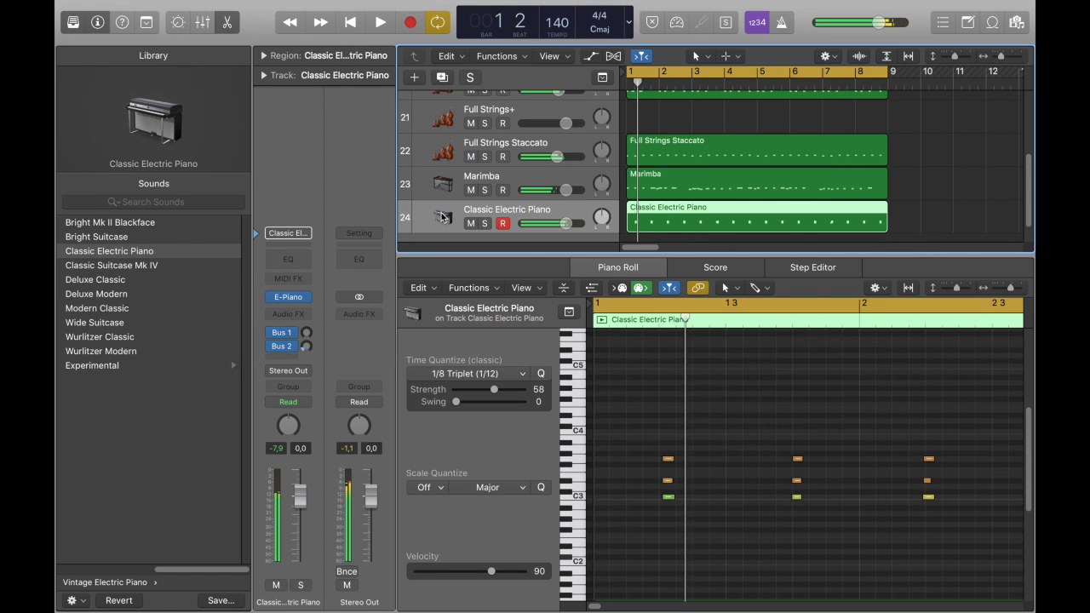
# Lower the Classic Electric Piano track's volume to -4.6 dB.
pyautogui.click(228, 24)
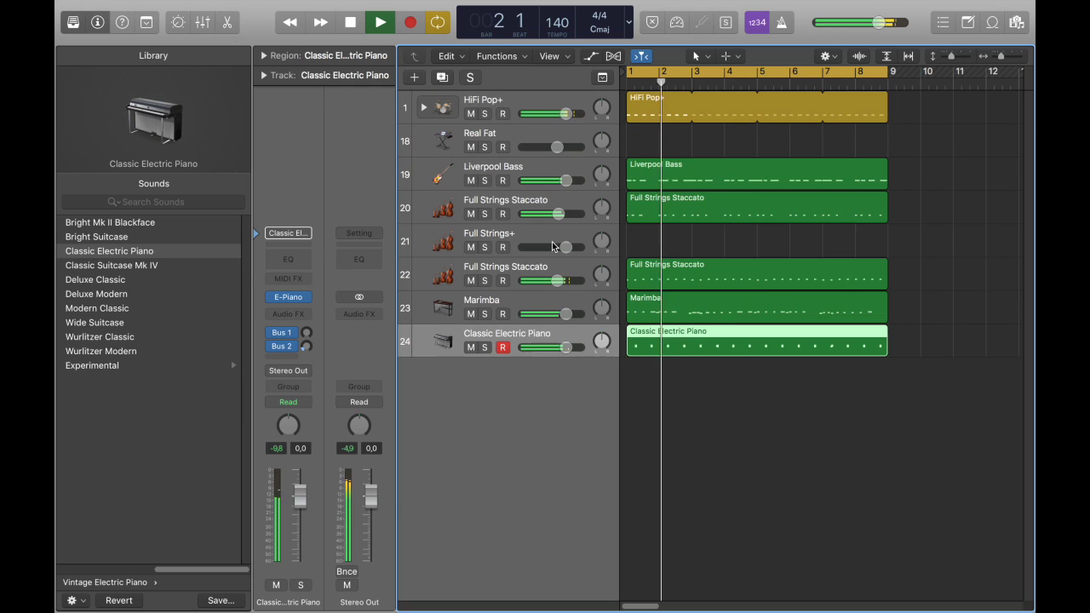
pyautogui.moveTo(566, 342)
pyautogui.mouseDown()
pyautogui.moveTo(545, 352)
pyautogui.moveTo(555, 349)
pyautogui.mouseUp()
# Select all the notes in the Classic Electric Piano region and lengthen them together.
pyautogui.doubleClick(637, 350)
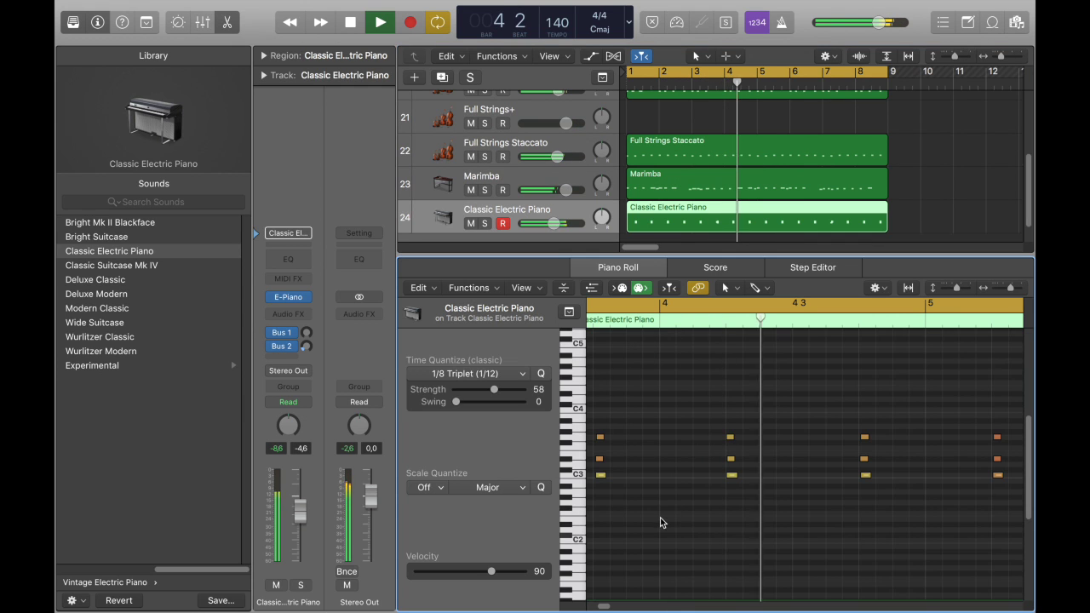
pyautogui.press('super+a')
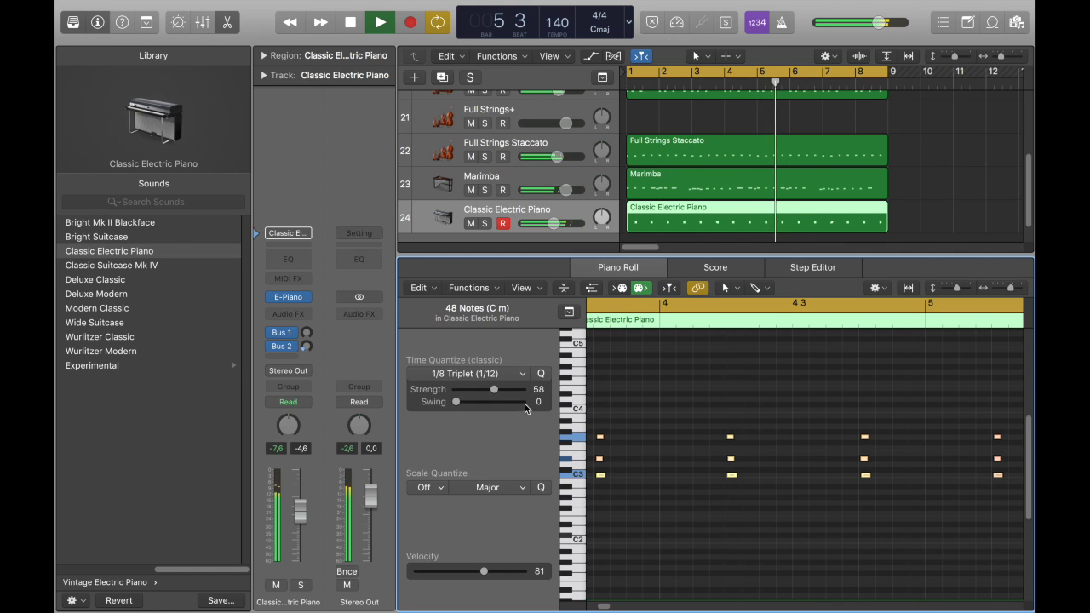
pyautogui.press('super+Right')
pyautogui.press('super+Right')
pyautogui.press('super+Right')
pyautogui.press('super+Right')
pyautogui.press('super+Right')
pyautogui.moveTo(738, 439); pyautogui.dragTo(801, 439)
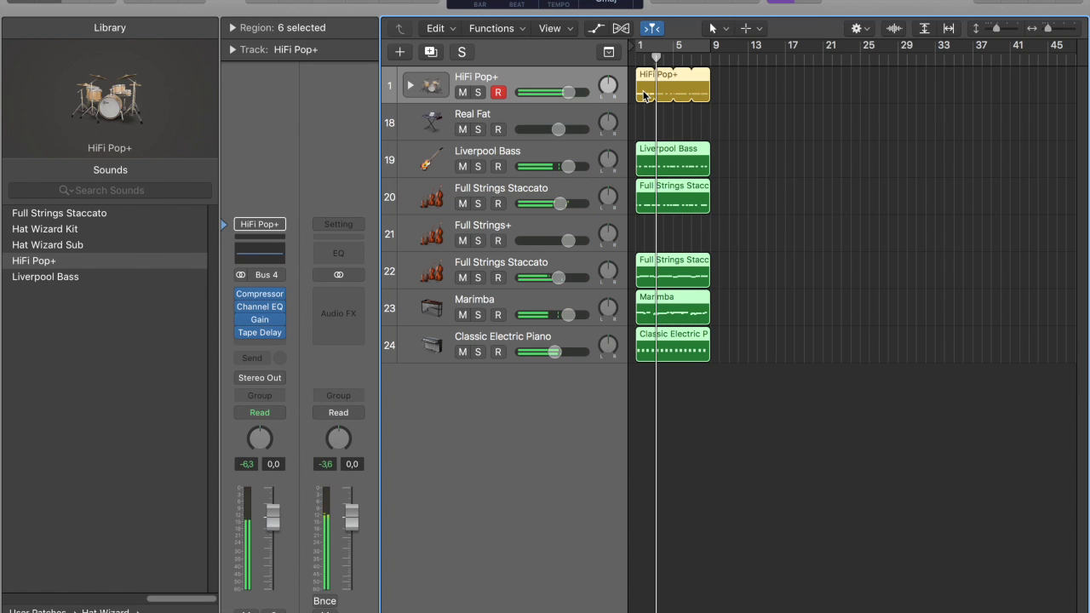
# Copy all six regions to bar 17 and delete the Marimba and Classic Electric Piano regions from bars 1 to 8.
pyautogui.moveTo(681, 85); pyautogui.dragTo(796, 97)
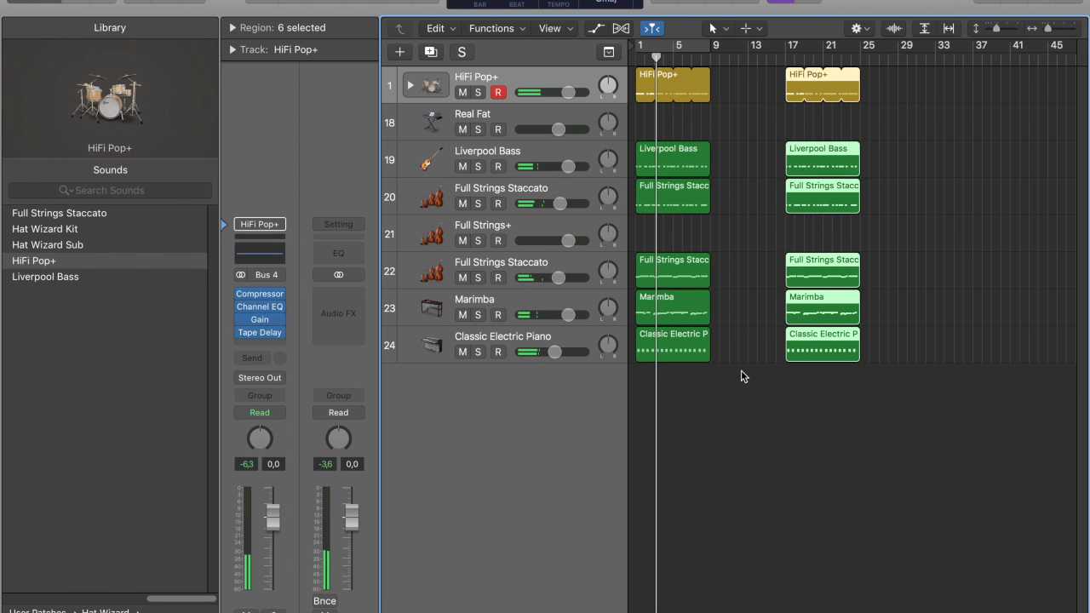
pyautogui.click(654, 315)
pyautogui.press('Return')
pyautogui.press('space')
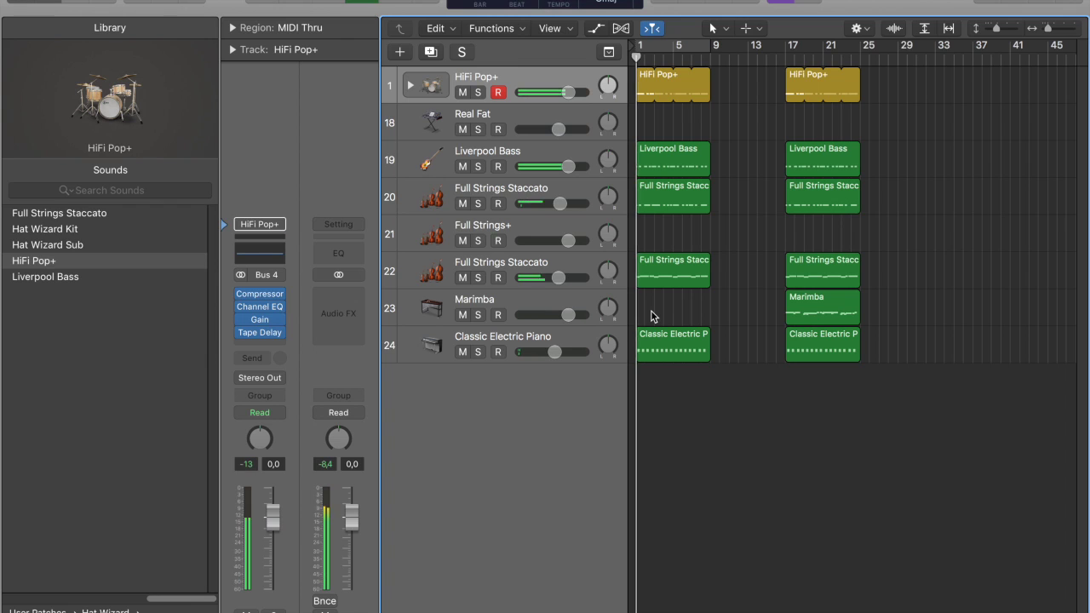
pyautogui.click(676, 334)
pyautogui.press('BackSpace')
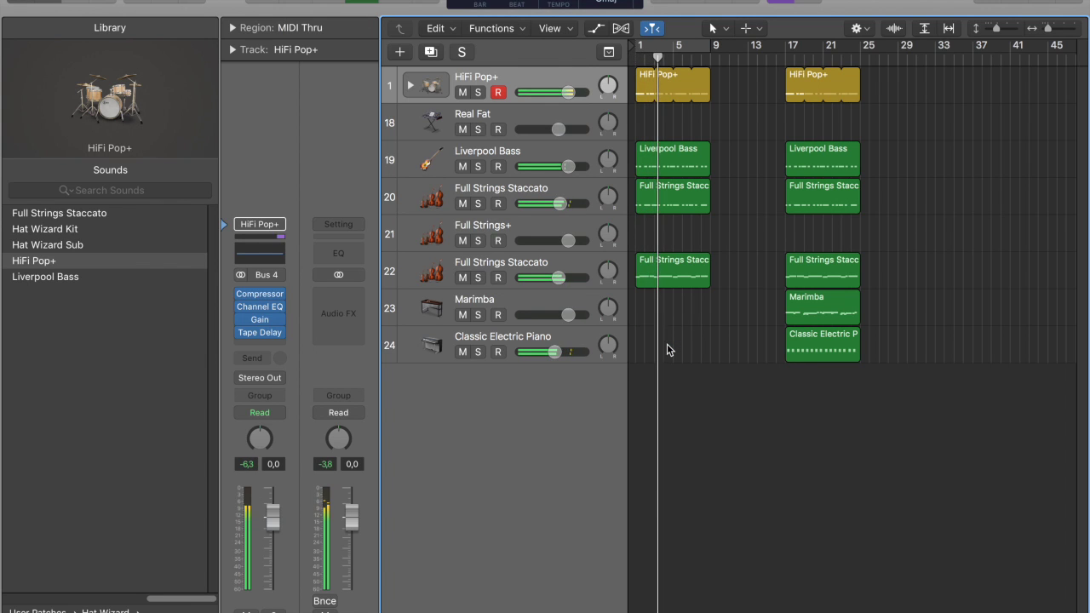
pyautogui.doubleClick(682, 267)
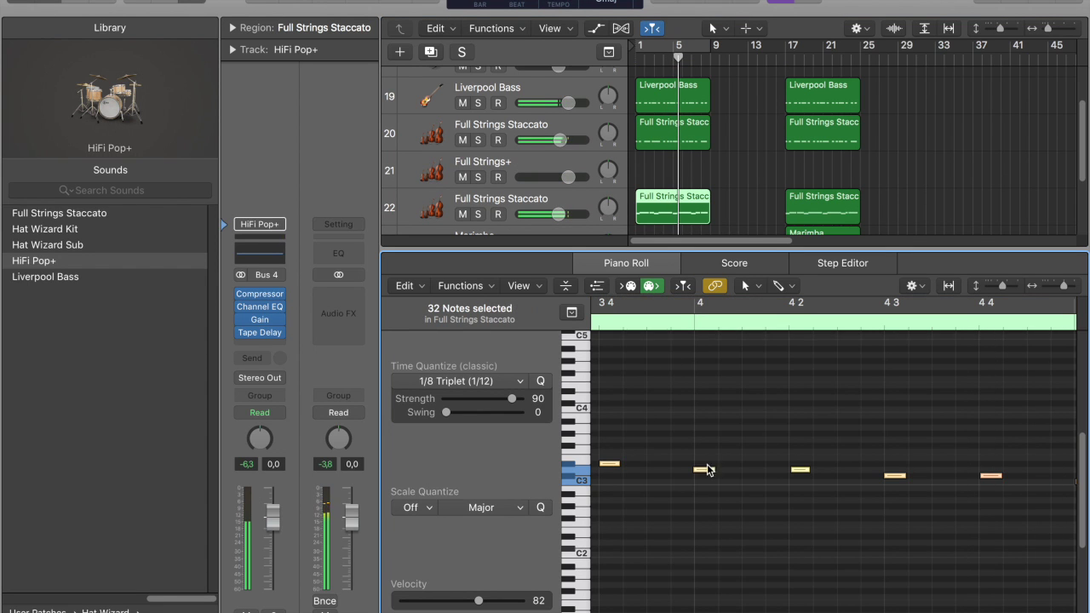
pyautogui.moveTo(702, 470); pyautogui.dragTo(703, 462)
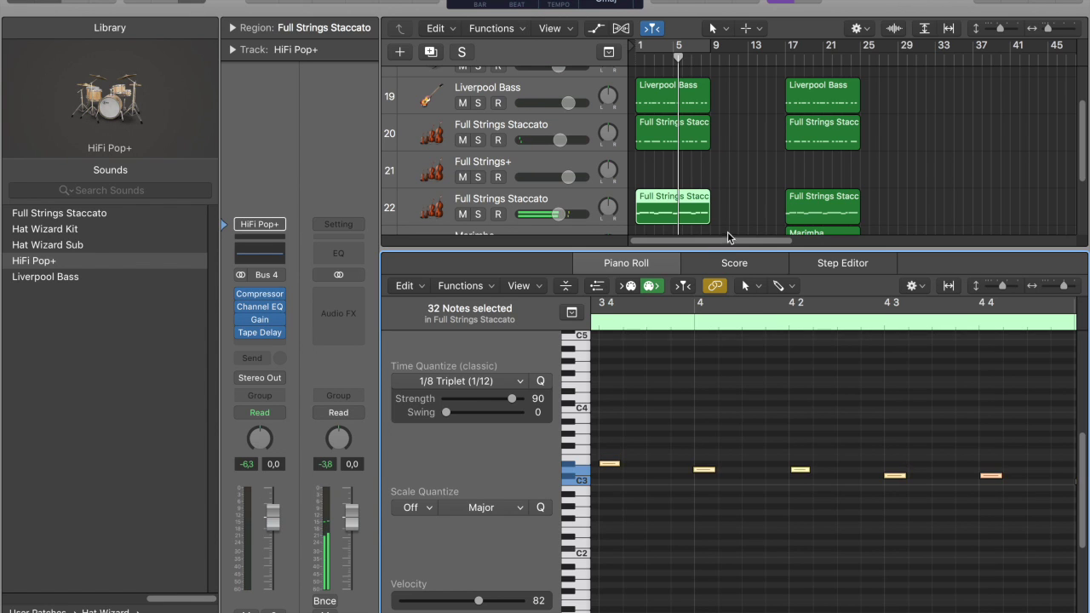
pyautogui.click(728, 231)
# Duplicate all notes of the track 20 Full Strings Staccato region in bars 1 to 8 one octave higher and play it back.
pyautogui.click(679, 143)
pyautogui.click(688, 443)
pyautogui.press('super+a')
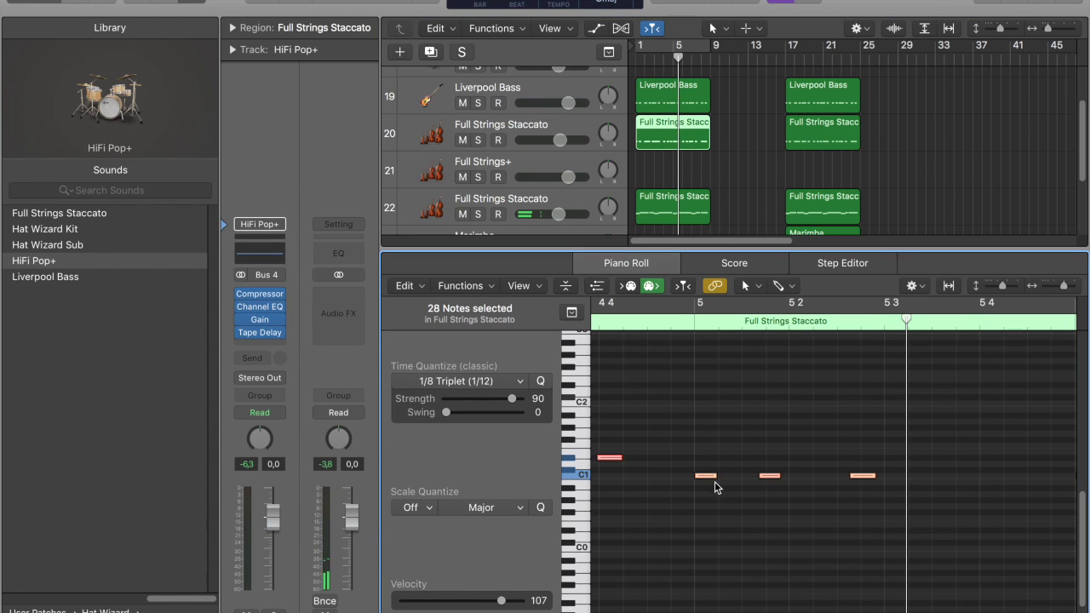
pyautogui.click(706, 474)
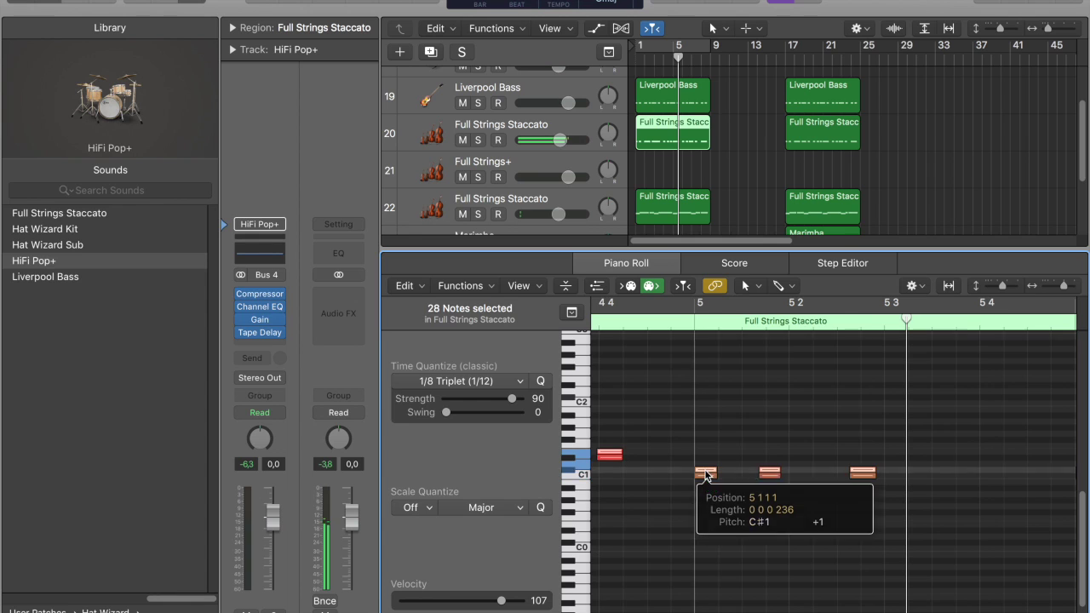
pyautogui.hotkey('alt', 'shift', 'Up')
pyautogui.press('Return')
pyautogui.press('space')
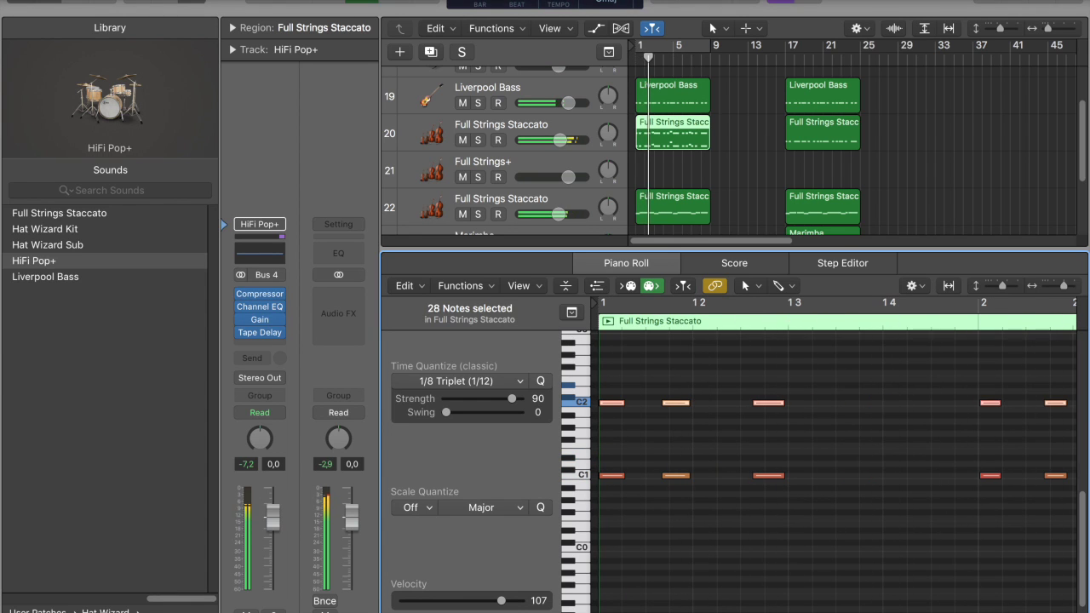
pyautogui.scroll(-10, 768, 434)
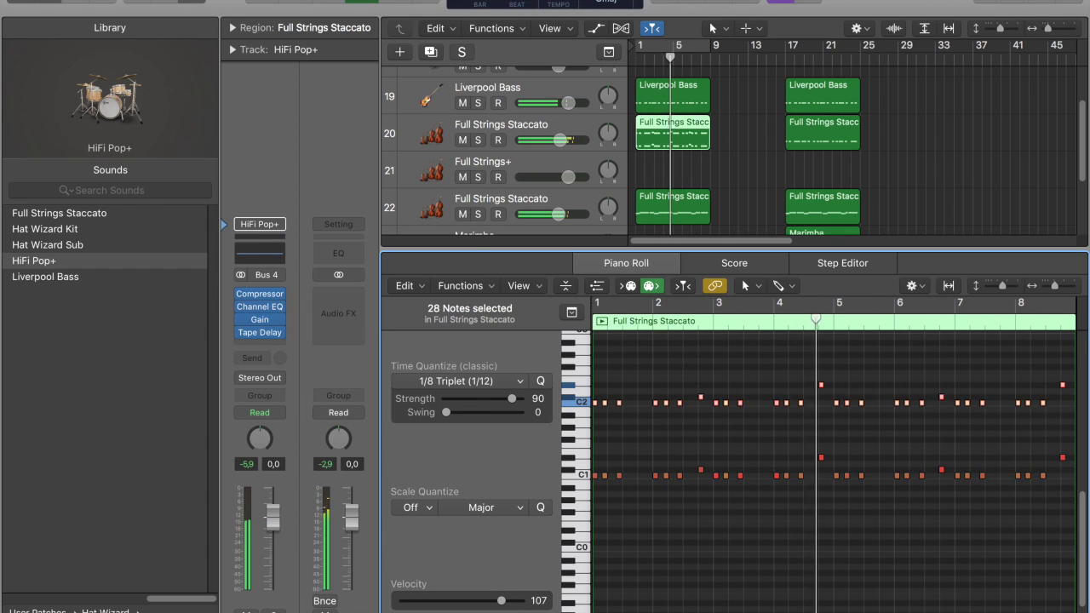
pyautogui.hscroll(3, 858, 455)
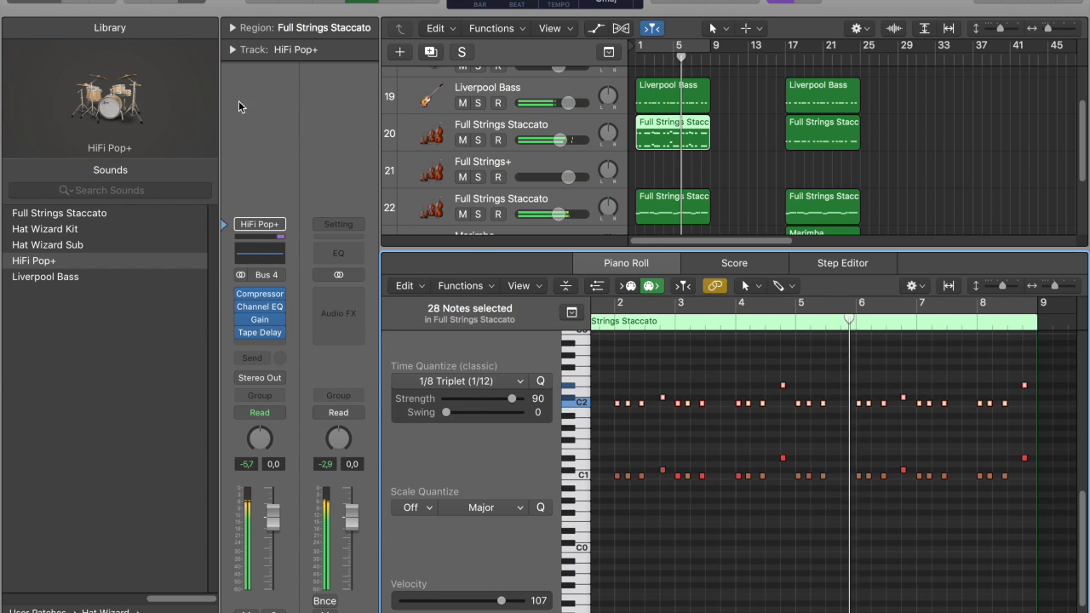
# Hide the library and copy the HiFi Pop+, Liverpool Bass and both Full Strings Staccato regions from bar 1 to bar 9.
pyautogui.click(21, 3)
pyautogui.hscroll(-3, 586, 450)
pyautogui.scroll(3, 586, 450)
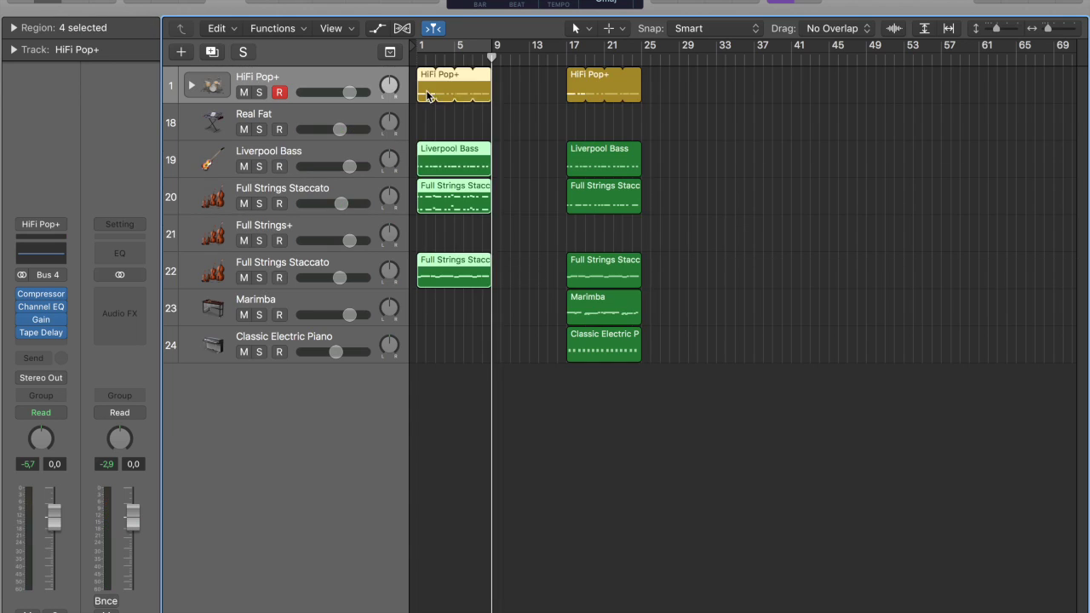
pyautogui.moveTo(425, 93); pyautogui.dragTo(503, 94)
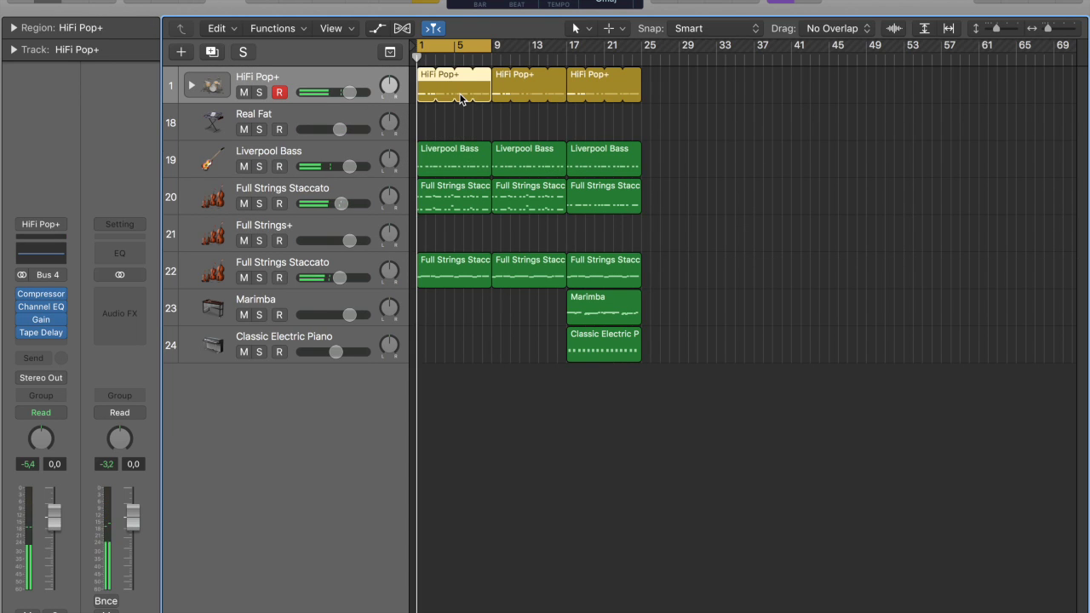
# Record a new HiFi Pop+ drum part over bars 1 to 8.
pyautogui.press('r')
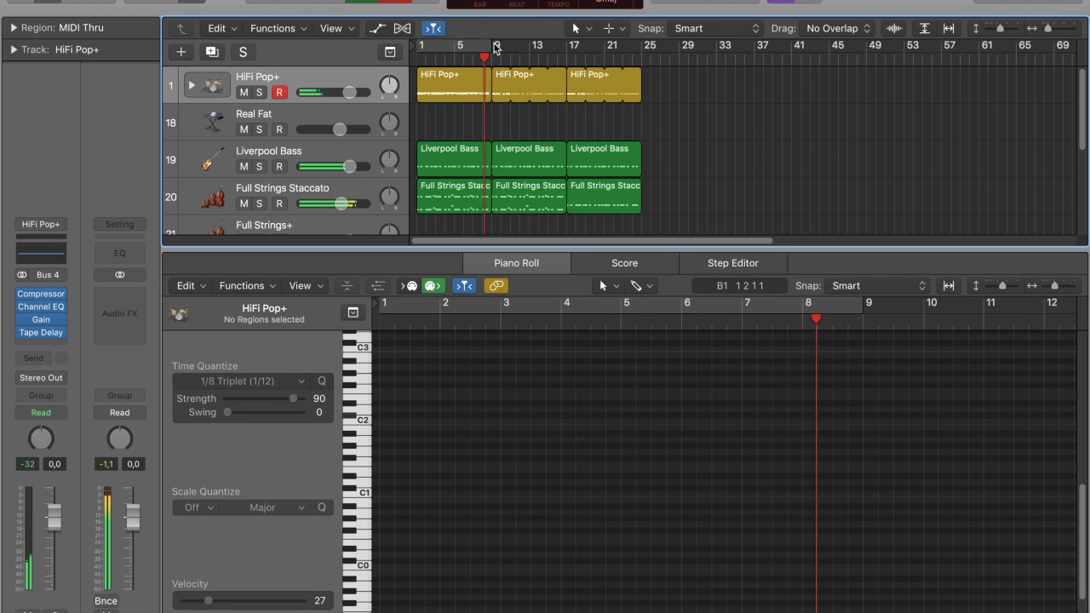
# Record new HiFi Pop+ drum and Liverpool Bass parts over bars 9 to 16 and play them back.
pyautogui.press('r')
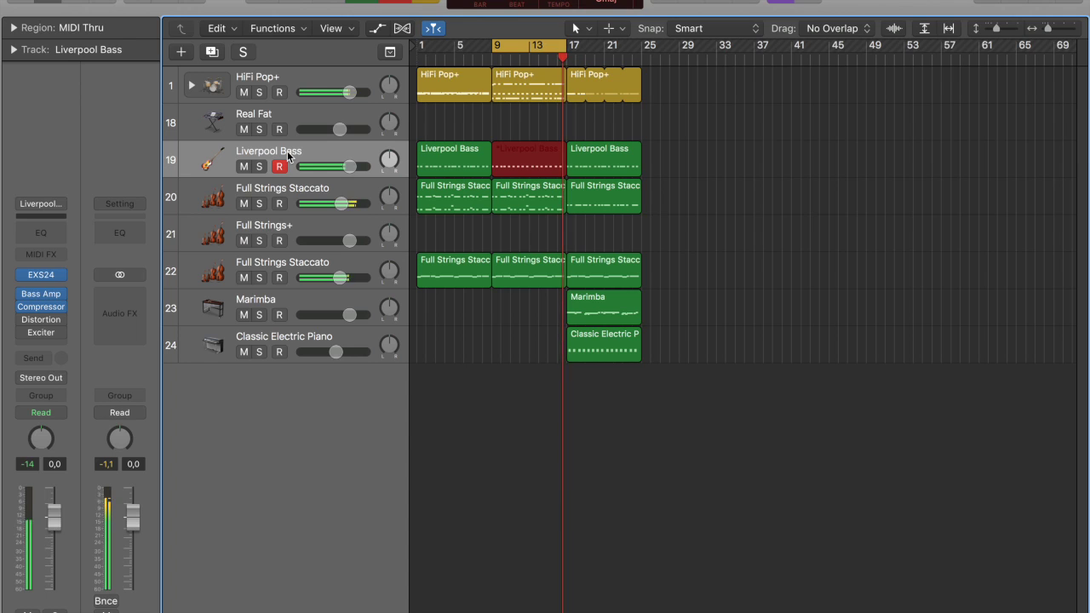
pyautogui.press('space')
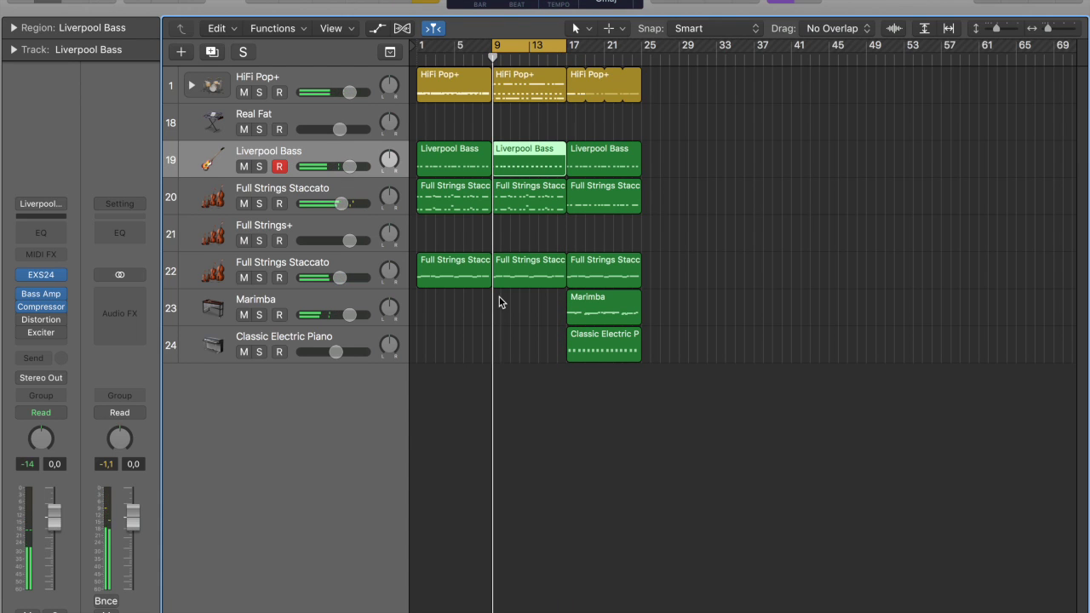
pyautogui.click(510, 339)
pyautogui.press('space')
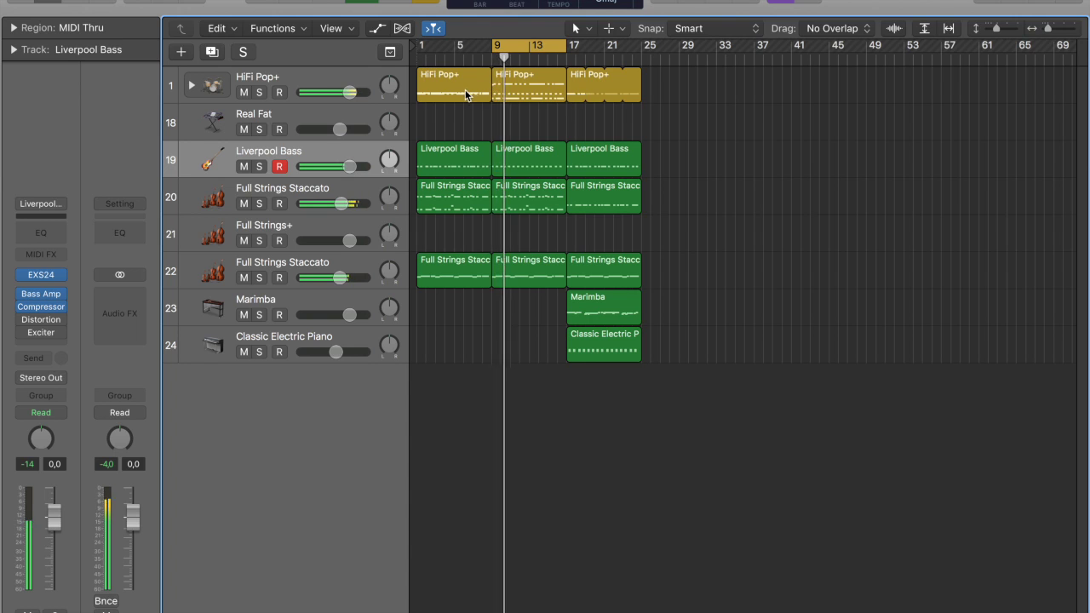
# Copy the first two HiFi Pop+ regions to bar 17, and the track 22 Full Strings Staccato, Marimba and Classic Electric Piano regions to bar 25.
pyautogui.moveTo(445, 86); pyautogui.dragTo(681, 84)
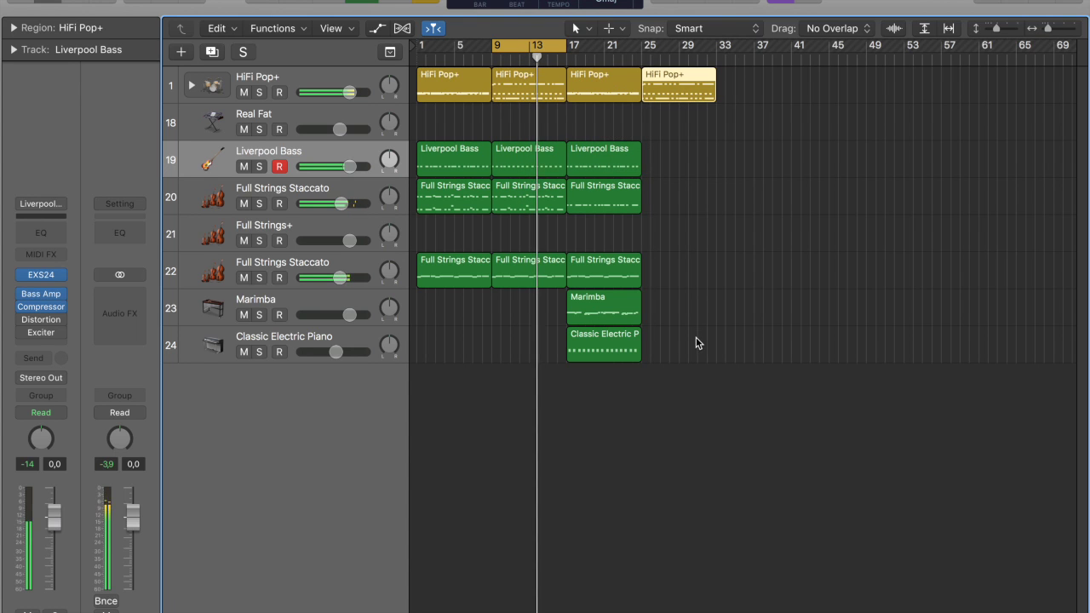
pyautogui.moveTo(707, 377); pyautogui.dragTo(658, 279)
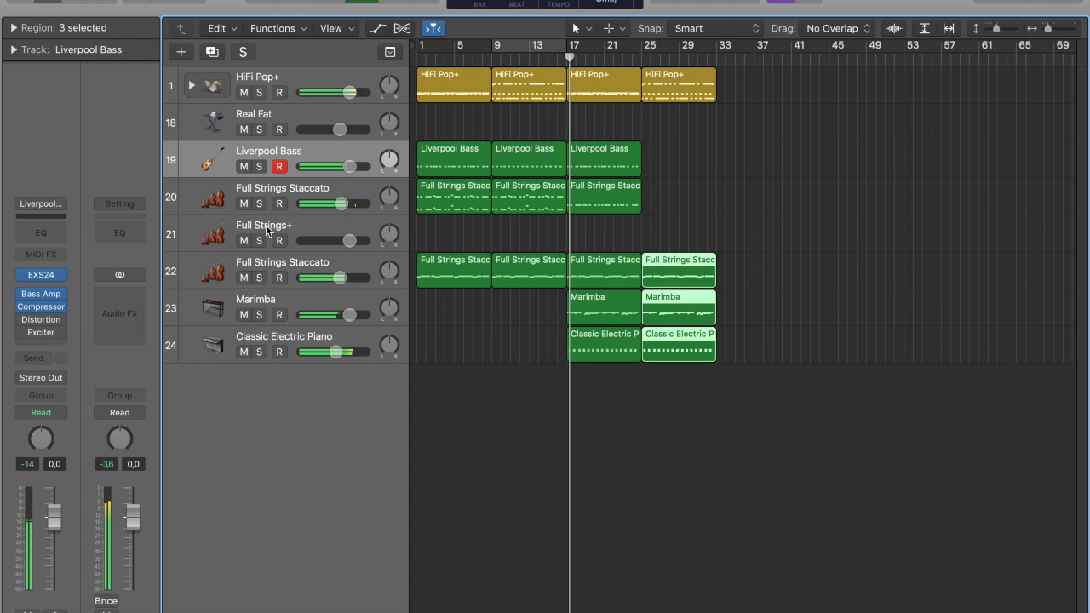
# Delete the track 22 Full Strings Staccato regions at bars 17 and 25.
pyautogui.click(292, 182)
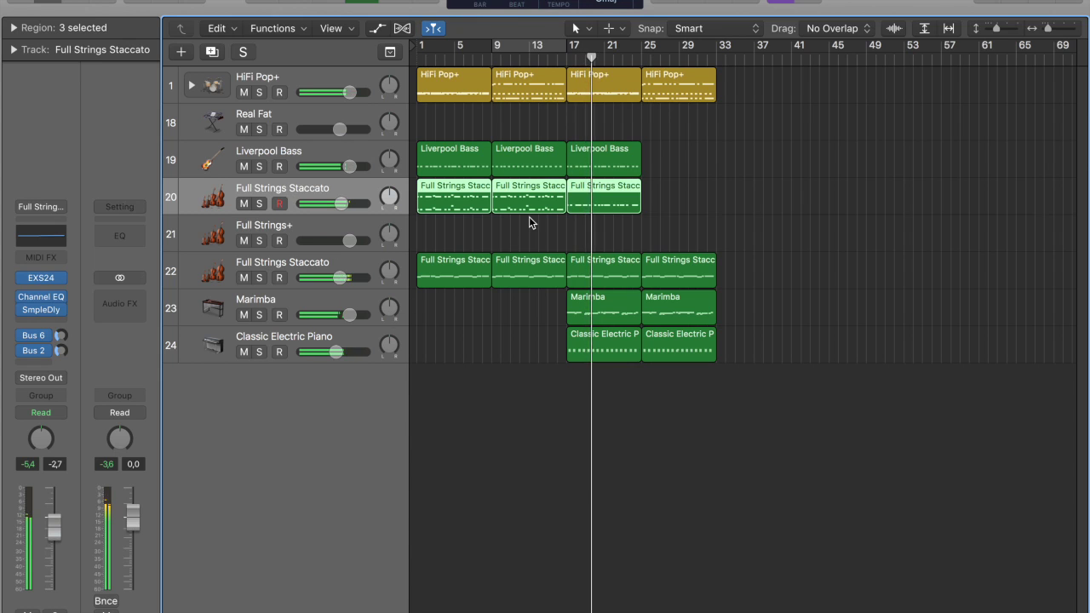
pyautogui.click(619, 274)
pyautogui.press('Delete')
pyautogui.click(677, 277)
pyautogui.press('Delete')
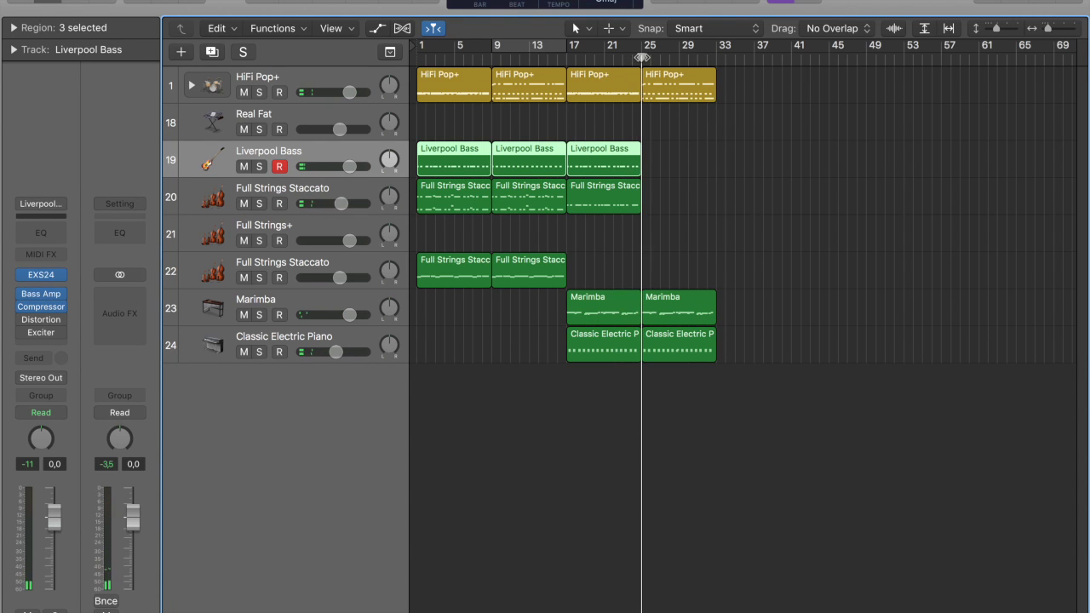
# Record a new Liverpool Bass part over bars 25 to 32 and play it back.
pyautogui.press('r')
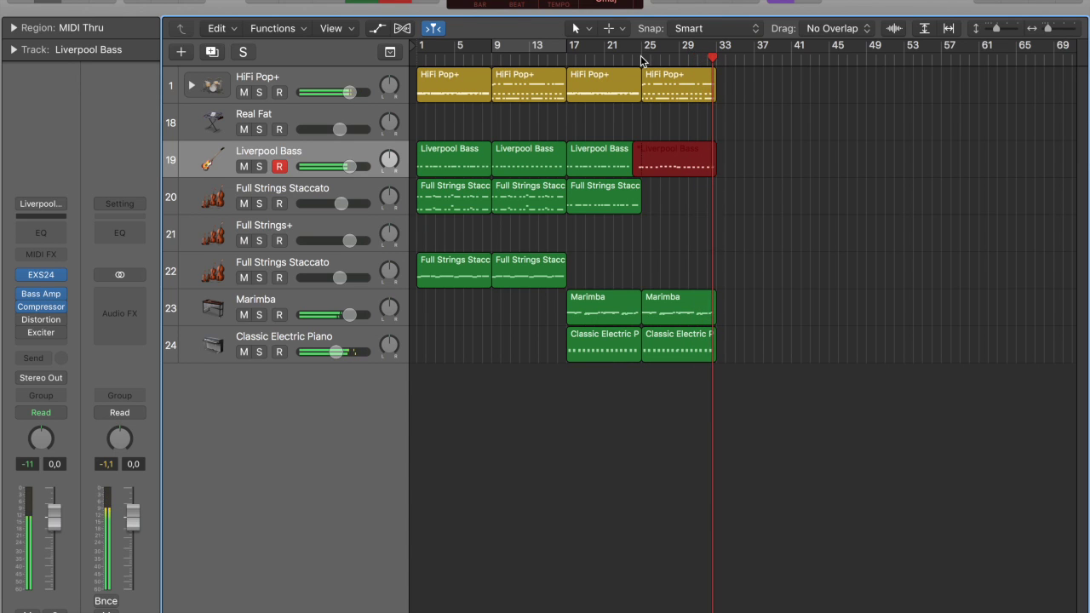
pyautogui.press('space')
pyautogui.doubleClick(639, 57)
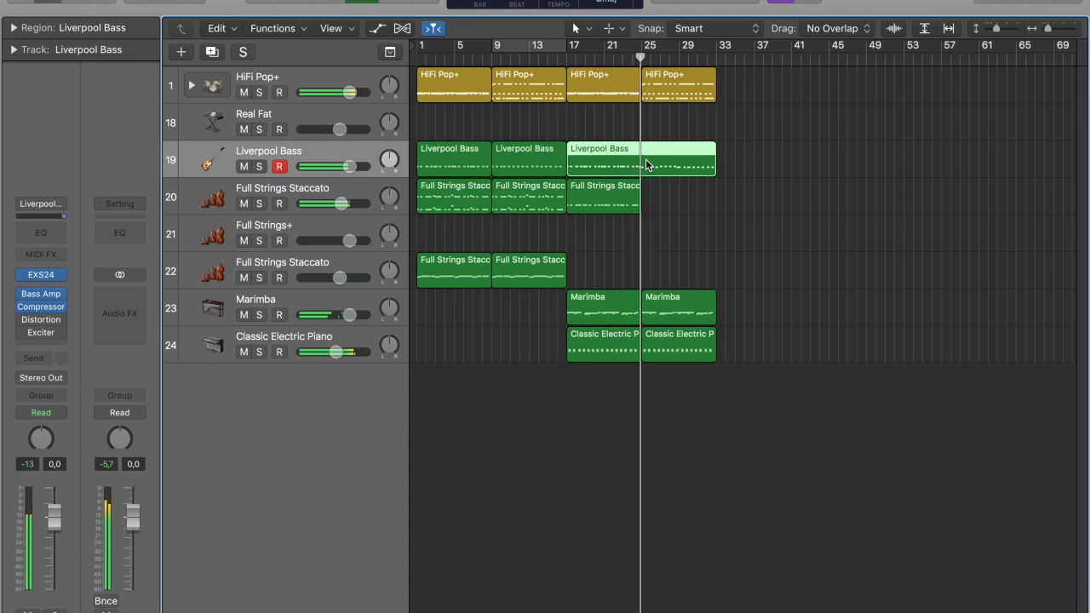
# Delete the stray high note at the end of bar 24 in the long Liverpool Bass region.
pyautogui.doubleClick(645, 158)
pyautogui.hscroll(-3, 470, 509)
pyautogui.click(488, 439)
pyautogui.press('BackSpace')
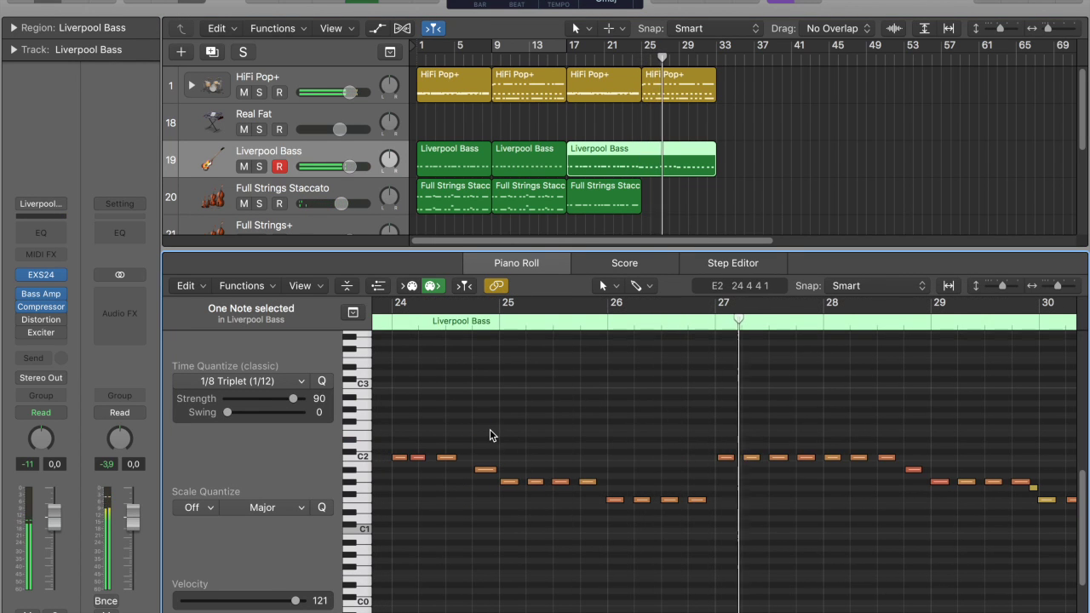
pyautogui.press('super+Left')
pyautogui.press('super+Left')
pyautogui.press('super+Left')
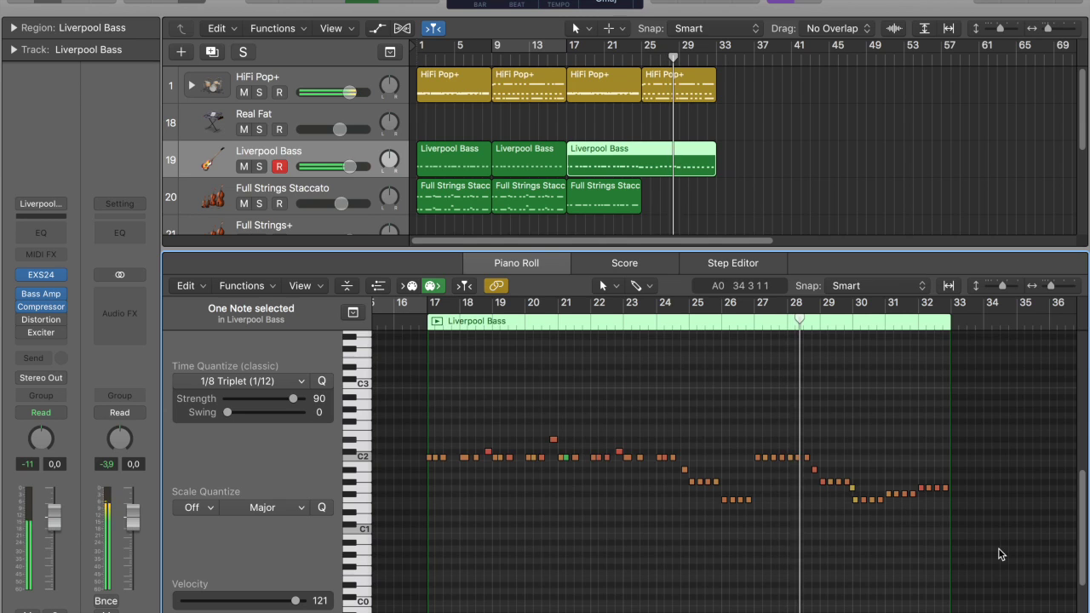
# Transpose the three C2 bass notes at the start of bar 28 up three semitones to D#2 and play them back.
pyautogui.moveTo(821, 465)
pyautogui.mouseDown()
pyautogui.moveTo(783, 458)
pyautogui.moveTo(800, 464)
pyautogui.moveTo(817, 448)
pyautogui.mouseUp()
pyautogui.press('super+Right')
pyautogui.click(783, 474)
pyautogui.hotkey('alt', 'Up')
pyautogui.hotkey('alt', 'Up')
pyautogui.hotkey('alt', 'Up')
pyautogui.doubleClick(646, 321)
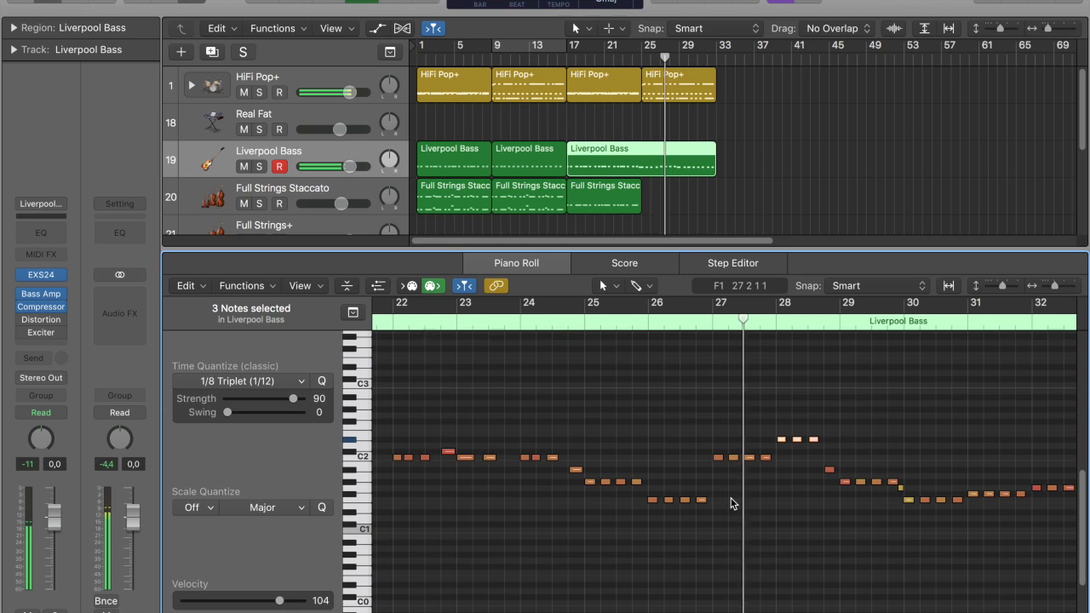
pyautogui.press('super+Left')
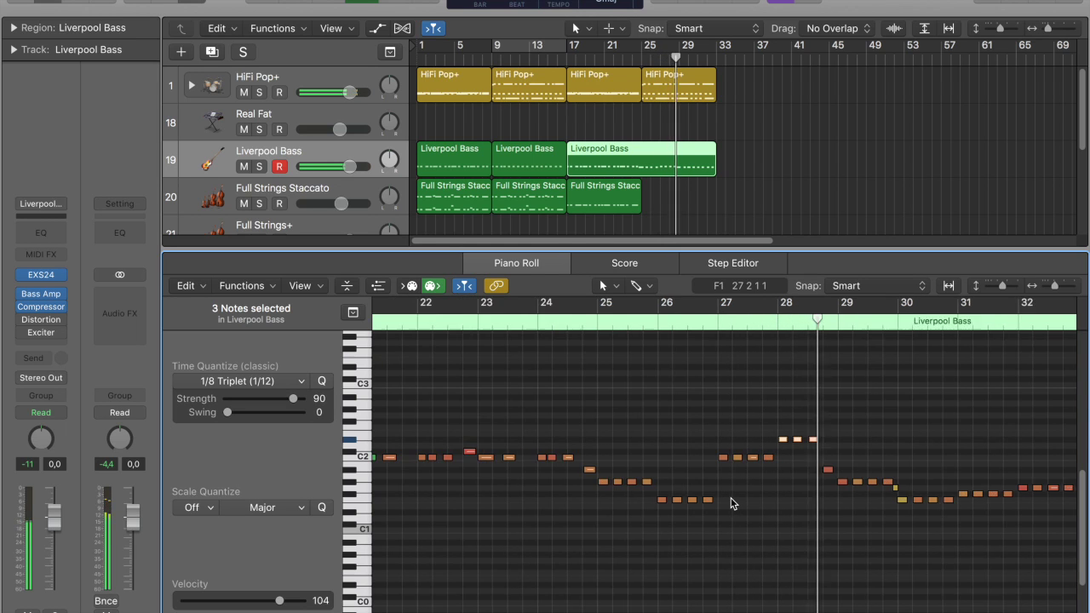
pyautogui.hscroll(2, 864, 487)
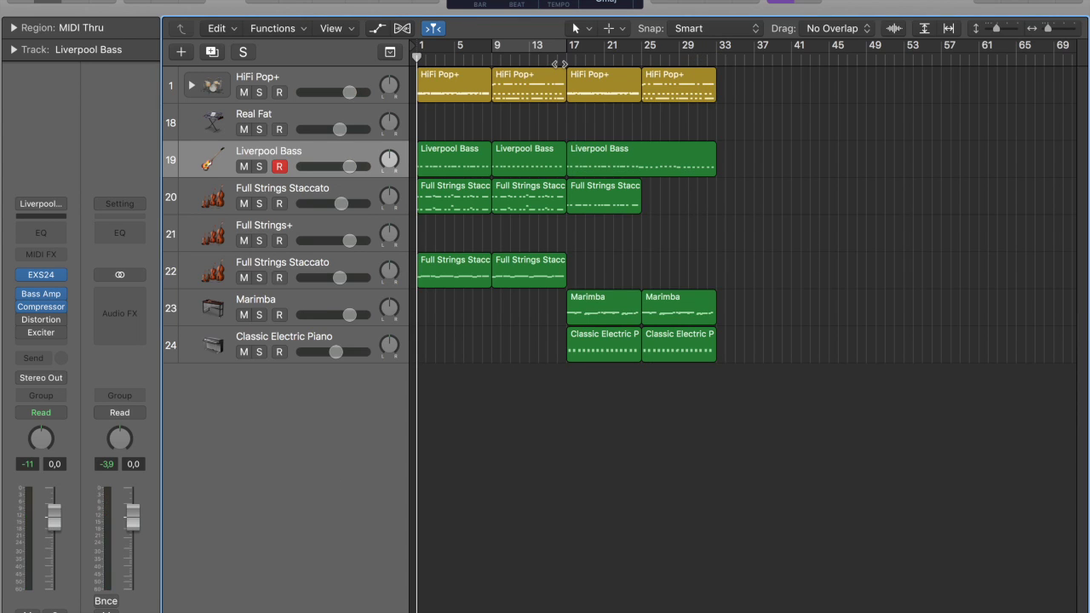
# Play back from just before bar 17 and delete the track 20 Full Strings Staccato region at bar 17.
pyautogui.doubleClick(556, 61)
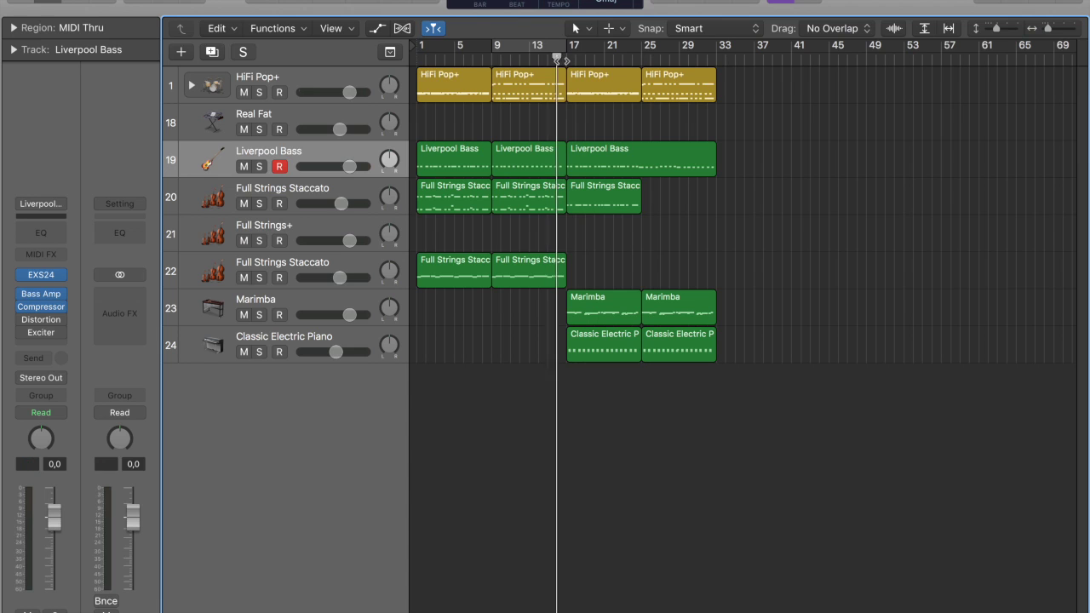
pyautogui.click(612, 205)
pyautogui.press('Delete')
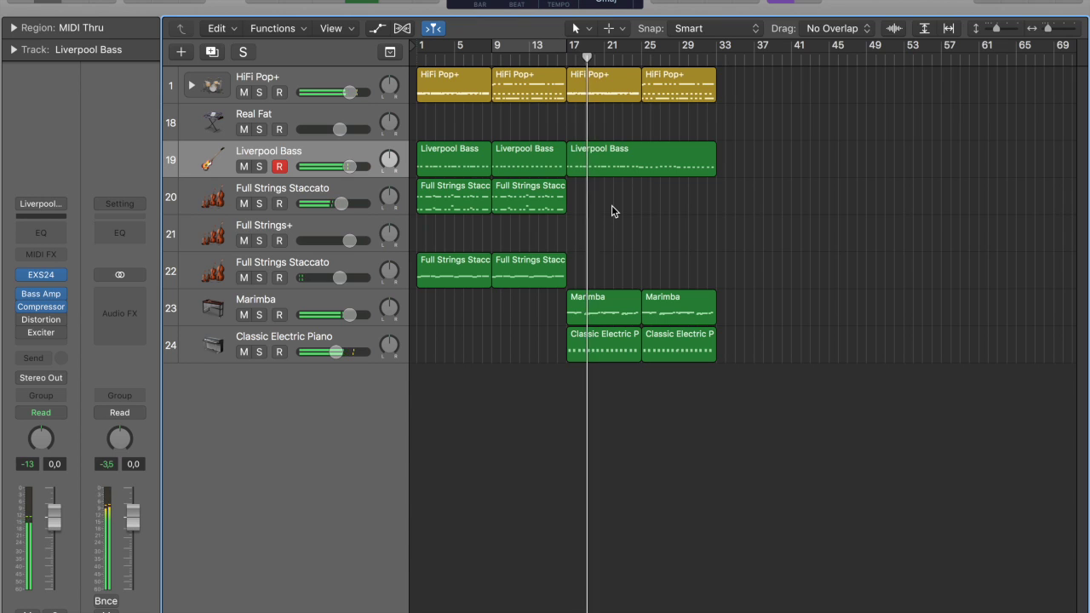
# Copy both Classic Electric Piano regions to track 22 at bar 17 and lower the copied notes' velocity to 28.
pyautogui.moveTo(604, 409); pyautogui.dragTo(692, 277)
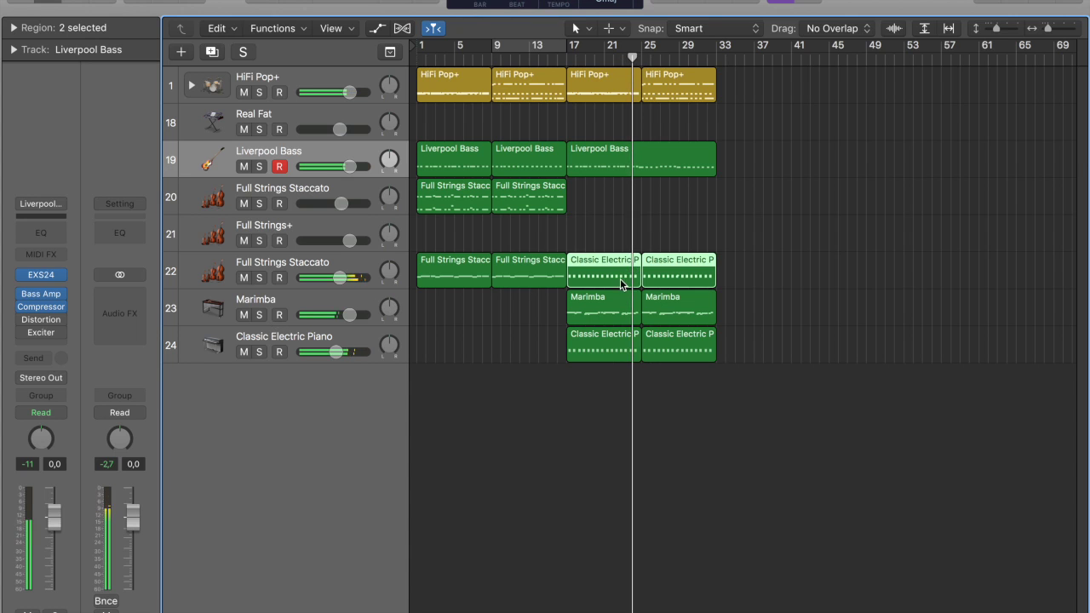
pyautogui.doubleClick(592, 278)
pyautogui.click(211, 601)
pyautogui.click(563, 58)
pyautogui.press('space')
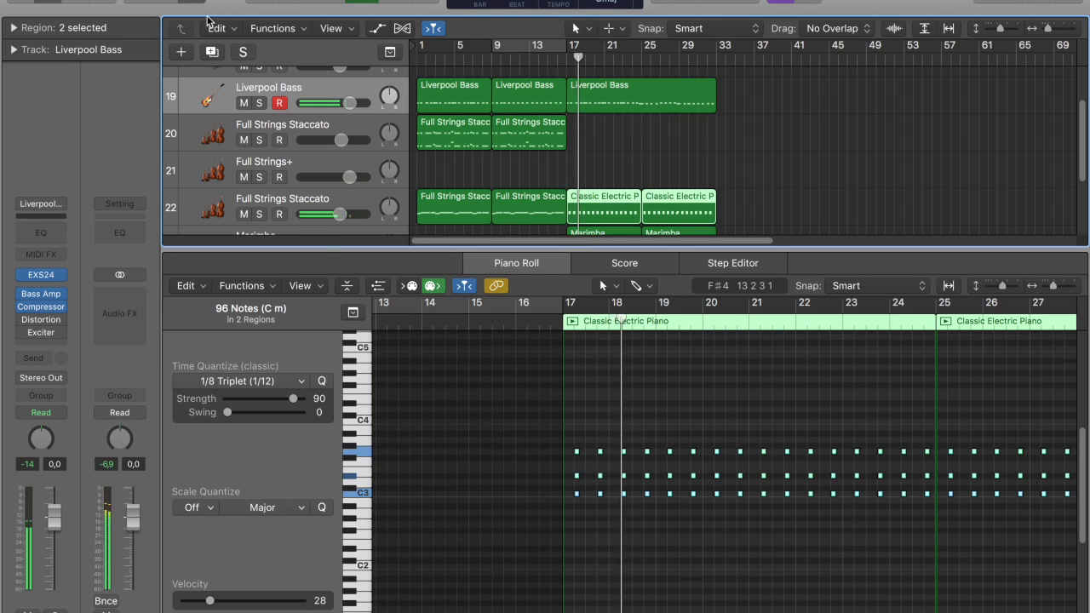
pyautogui.press('e')
# Play from a few bars before bar 17 and slightly lower the volume of the track 22 Full Strings Staccato.
pyautogui.click(536, 62)
pyautogui.moveTo(339, 278); pyautogui.dragTo(335, 278)
pyautogui.click(548, 321)
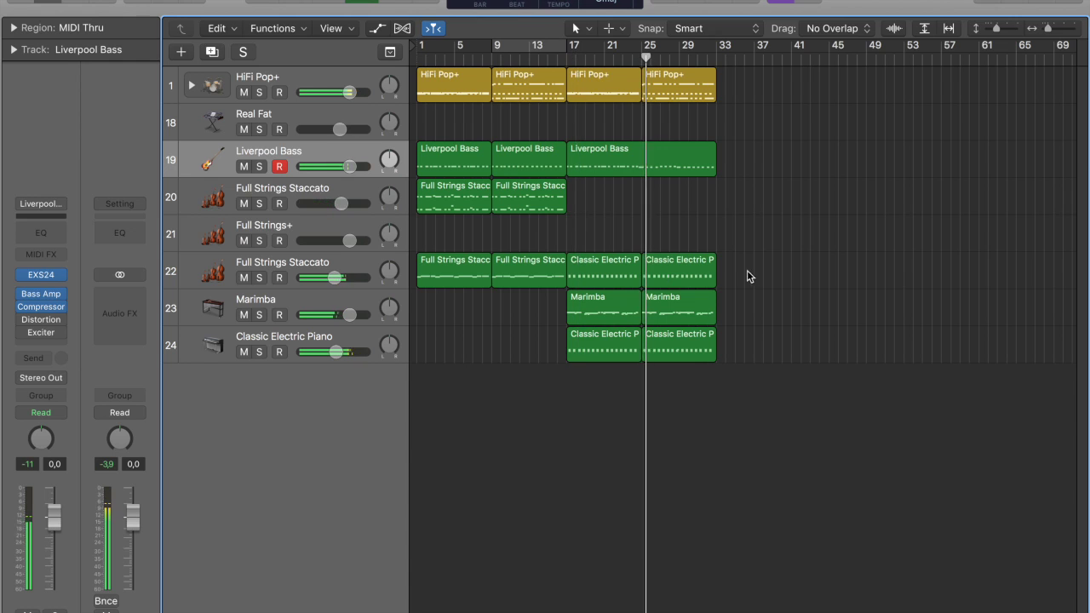
# Delete the track 22 Classic Electric Piano region at bar 25 and solo the Liverpool Bass and Classic Electric Piano tracks.
pyautogui.click(660, 271)
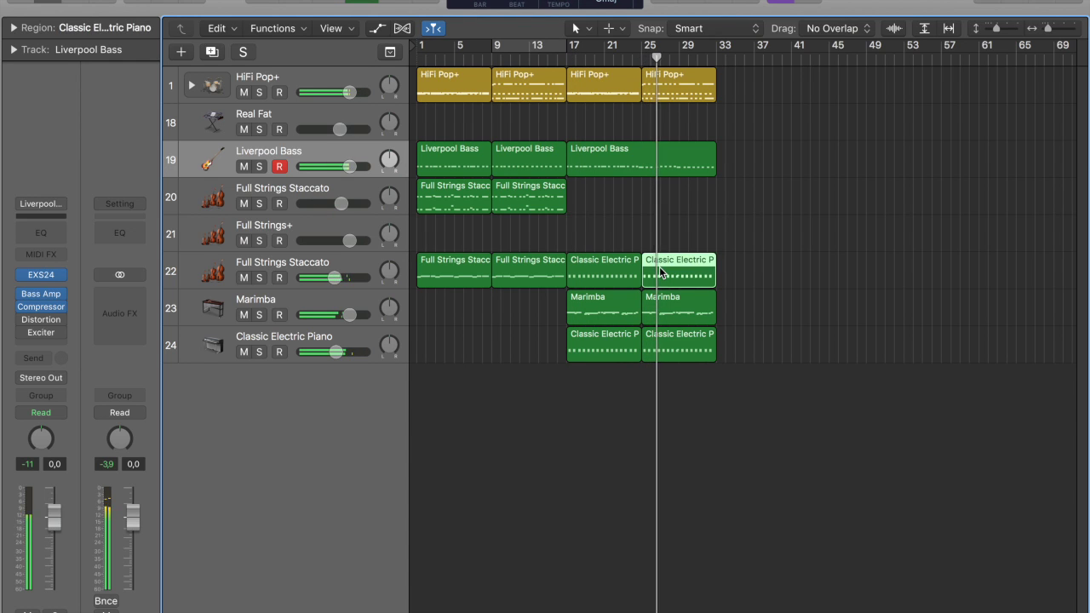
pyautogui.press('Delete')
pyautogui.click(673, 333)
pyautogui.press('Delete')
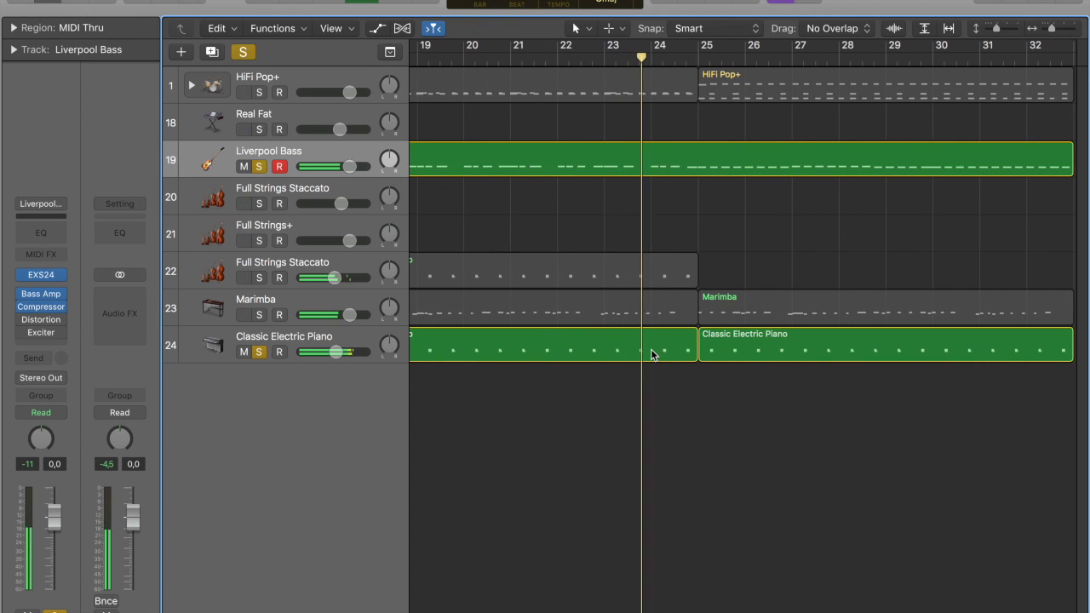
# Show the bar 25 Classic Electric Piano region together with the long Liverpool Bass region in the Piano Roll.
pyautogui.doubleClick(774, 355)
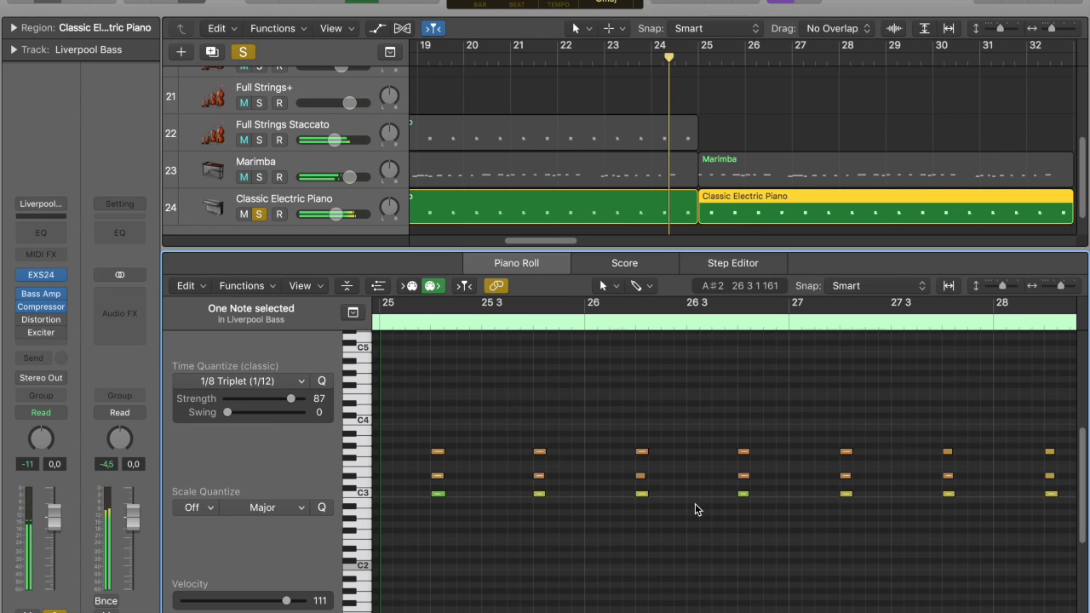
pyautogui.hscroll(3, 788, 95)
pyautogui.press('space')
pyautogui.scroll(2, 787, 95)
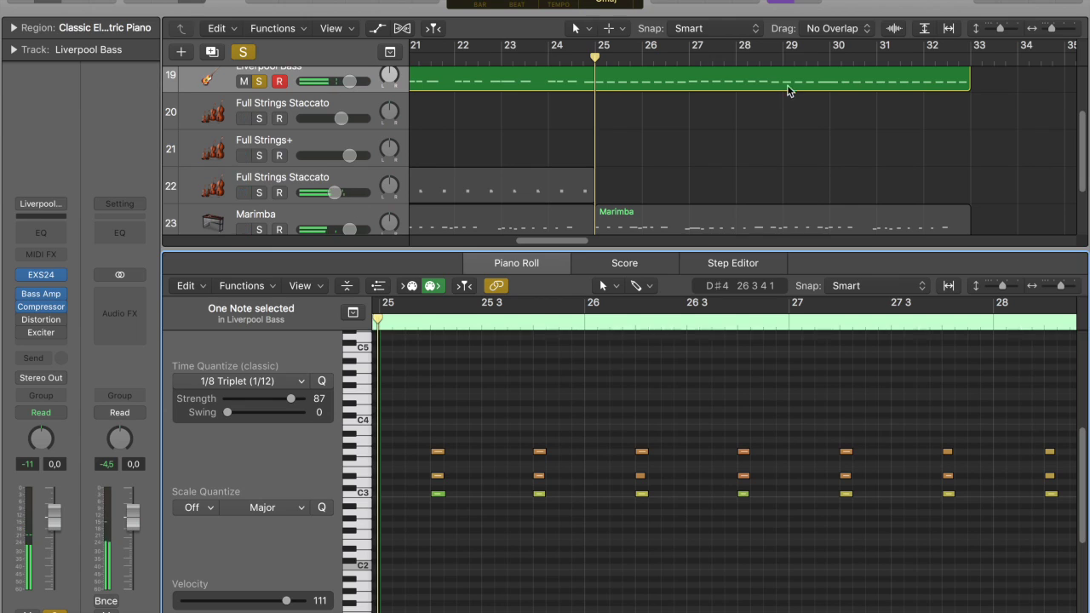
pyautogui.keyDown('shift'); pyautogui.click(787, 84); pyautogui.keyUp('shift')
# Raise the top electric piano notes in bars 25 and 26 to G#3, and bar 26's middle notes to F3.
pyautogui.click(437, 452)
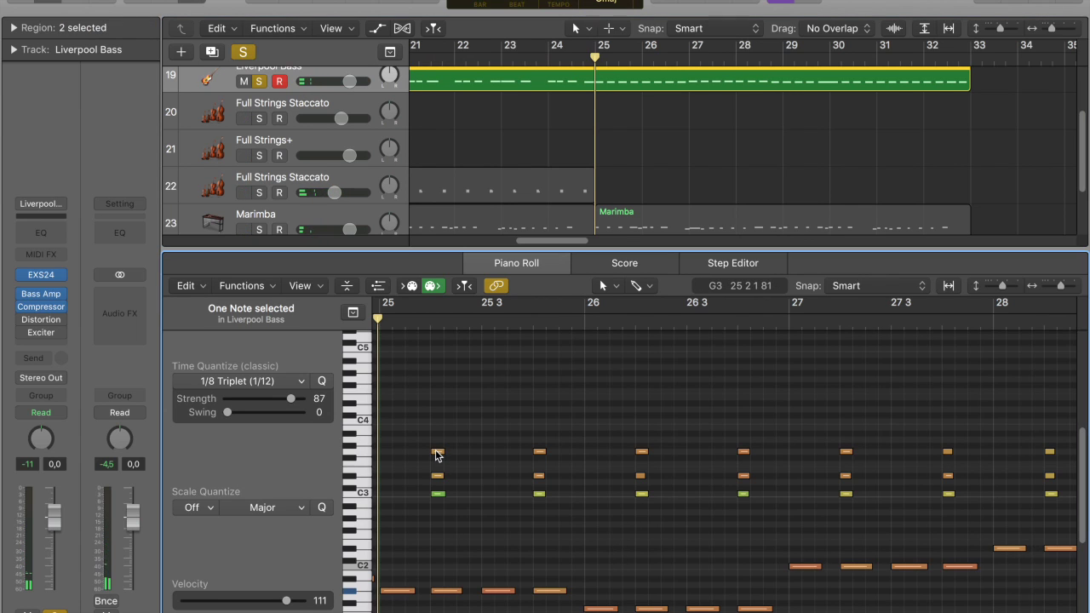
pyautogui.moveTo(425, 428); pyautogui.dragTo(581, 456)
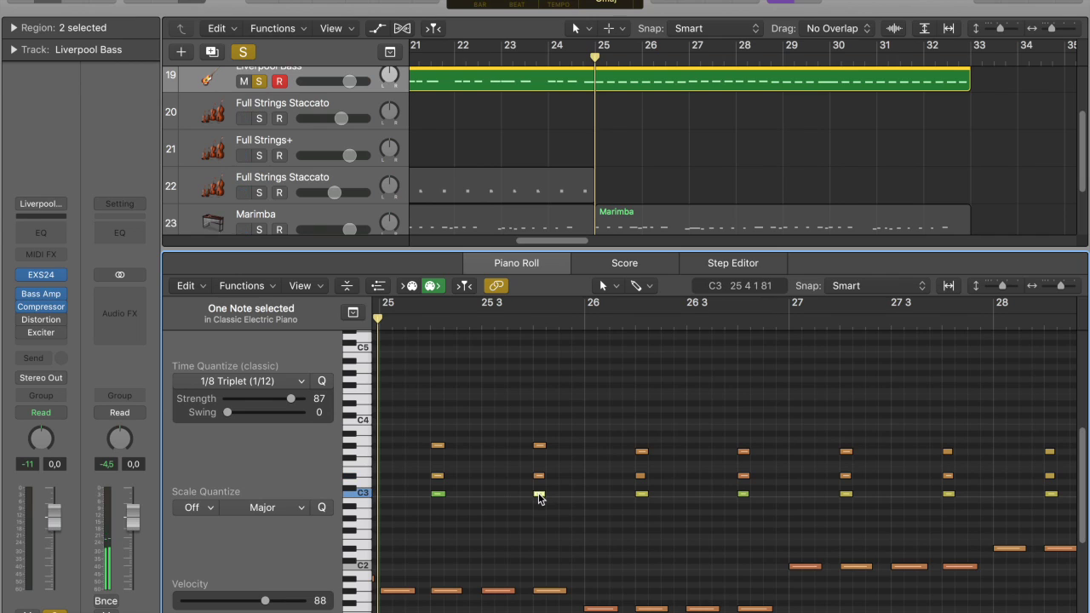
pyautogui.click(598, 609)
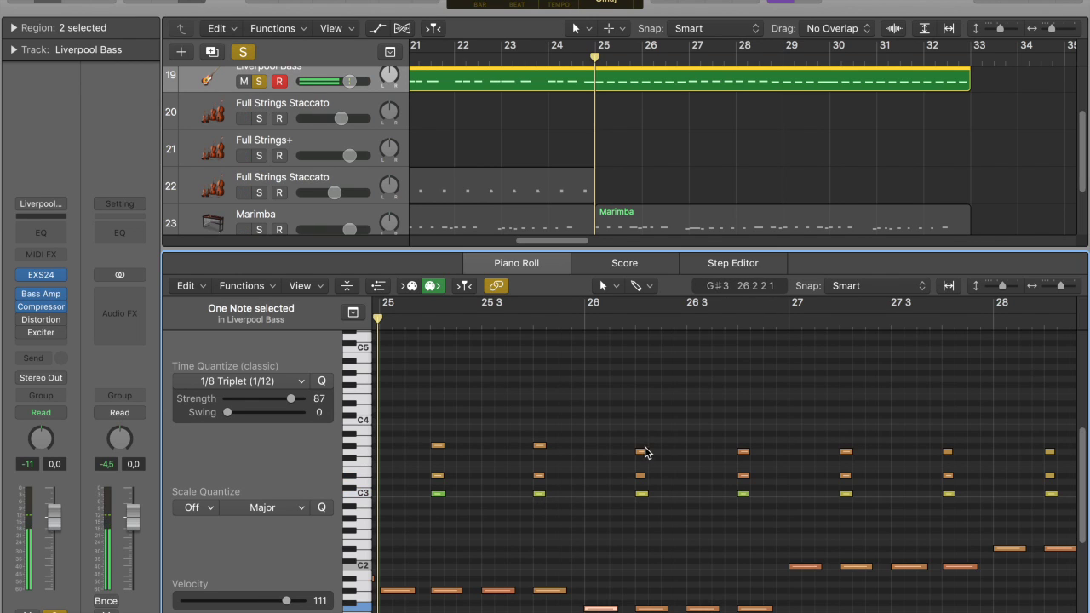
pyautogui.moveTo(642, 464); pyautogui.dragTo(753, 428)
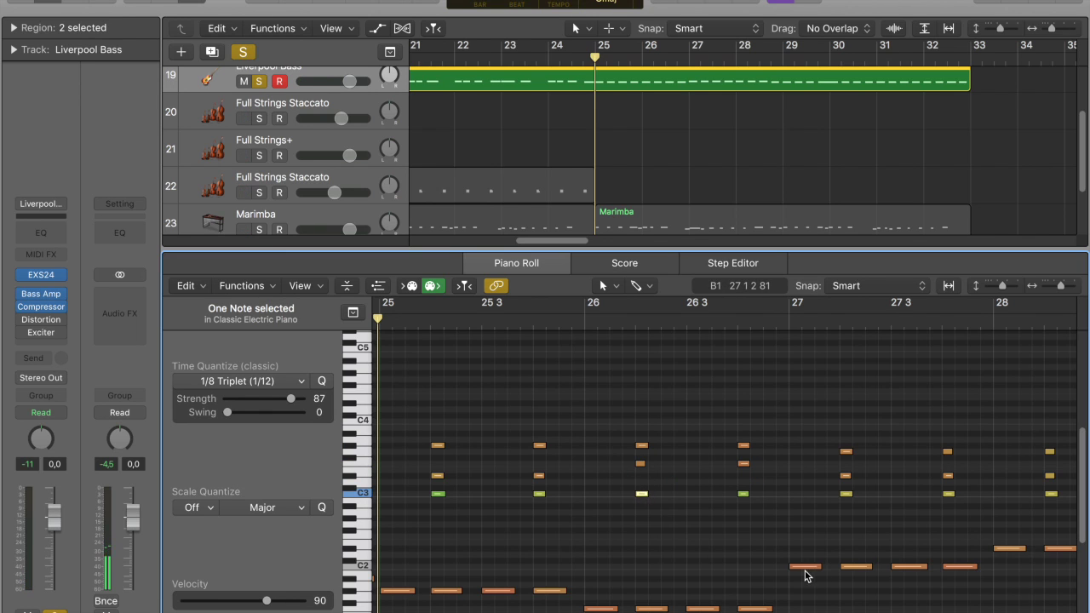
# Check the bar 27 chords against the bass and lower the bottom electric piano notes in bar 28 to A#2.
pyautogui.hscroll(3, 809, 553)
pyautogui.click(837, 494)
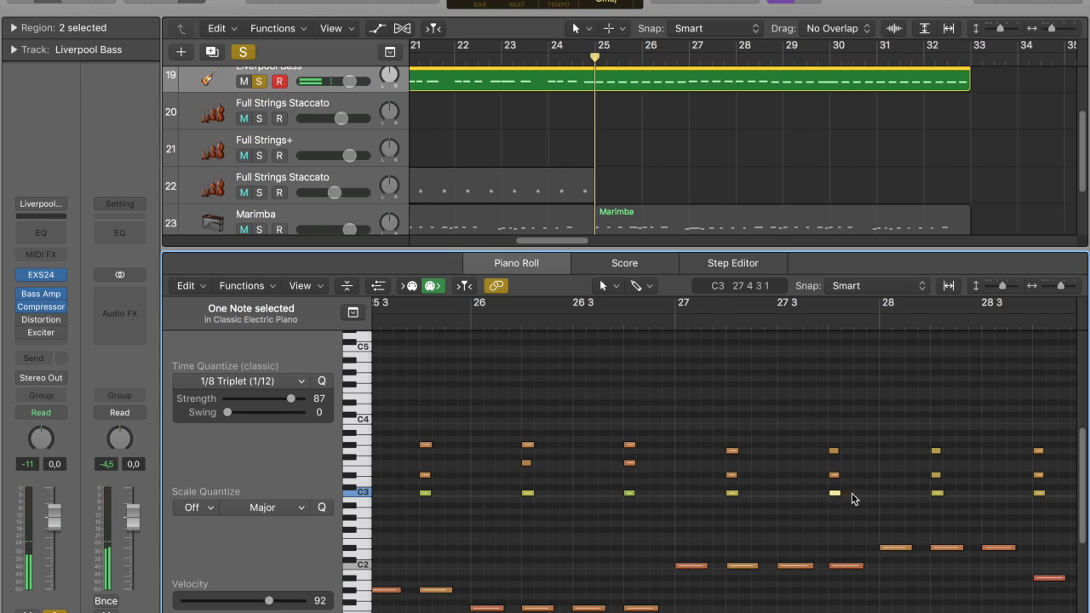
pyautogui.hscroll(4, 835, 454)
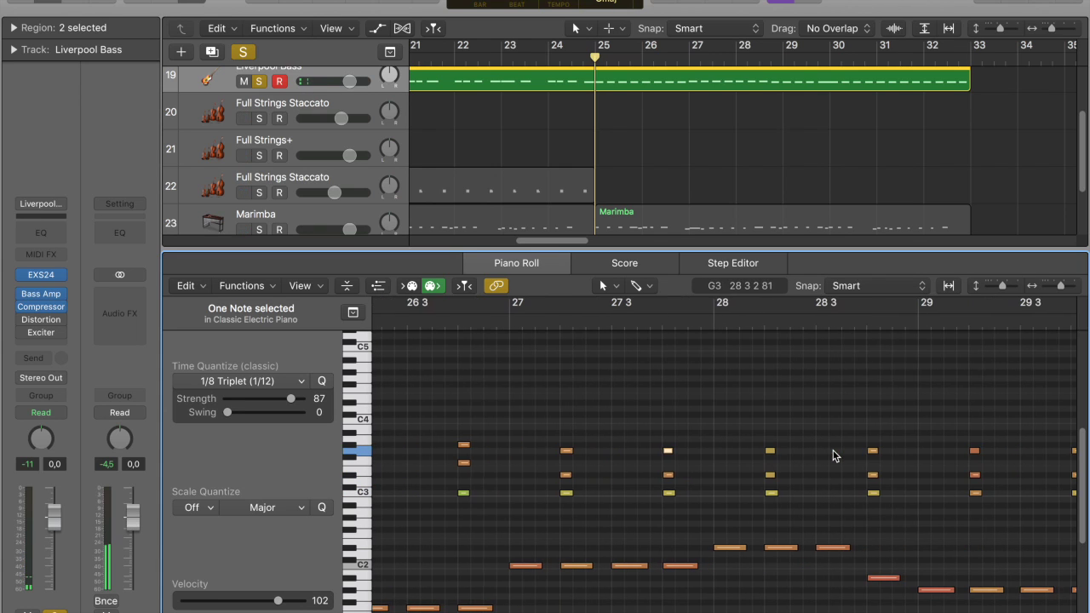
pyautogui.moveTo(757, 511); pyautogui.dragTo(908, 491)
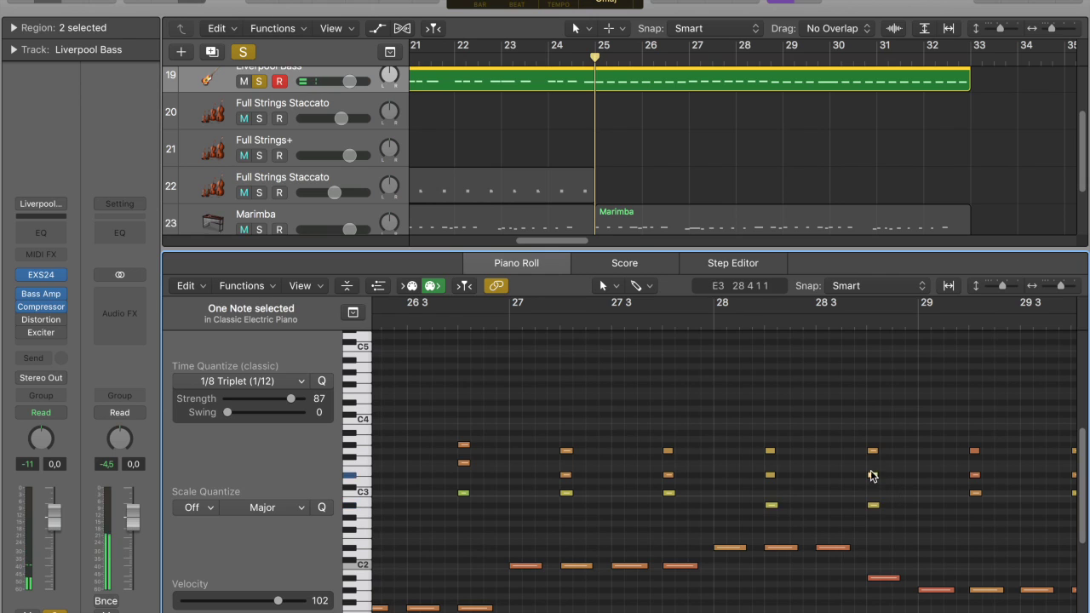
# Raise the two top electric piano notes in bar 29 to G#3.
pyautogui.hscroll(4, 871, 454)
pyautogui.click(750, 592)
pyautogui.moveTo(776, 522); pyautogui.dragTo(689, 390)
pyautogui.moveTo(756, 420); pyautogui.dragTo(916, 456)
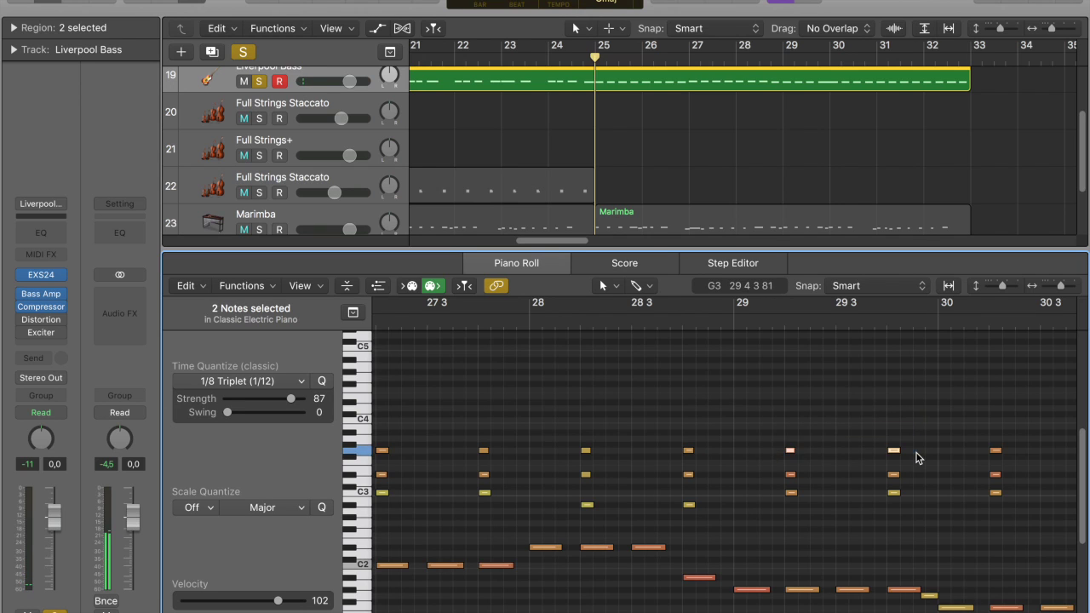
pyautogui.hscroll(5, 916, 453)
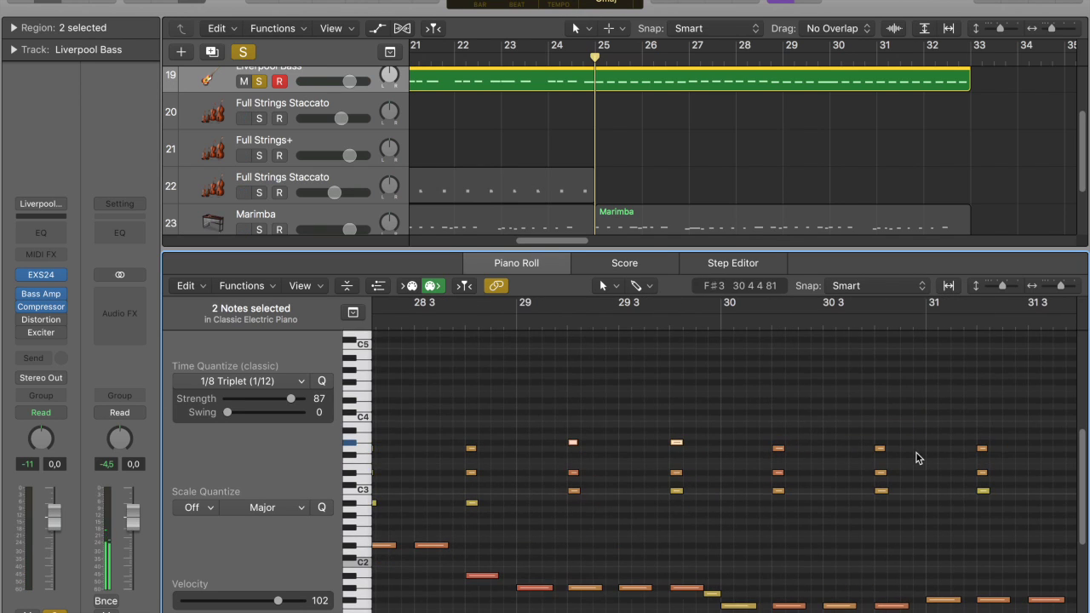
# Raise the middle electric piano notes in bar 30 to F3 and the top notes to G#3.
pyautogui.click(738, 606)
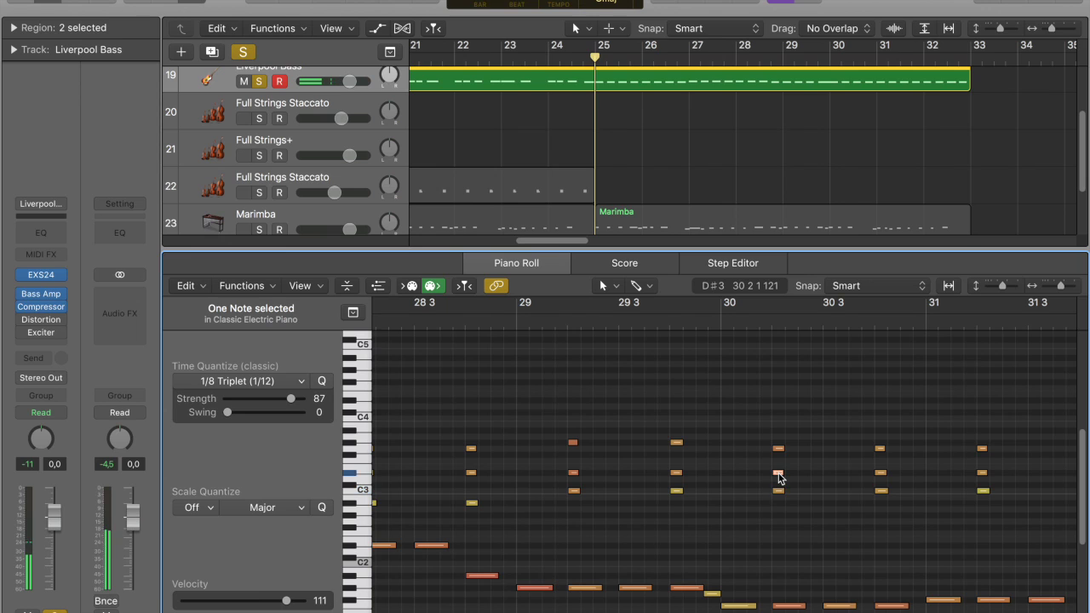
pyautogui.moveTo(760, 478); pyautogui.dragTo(701, 397)
pyautogui.hotkey('alt', 'Up')
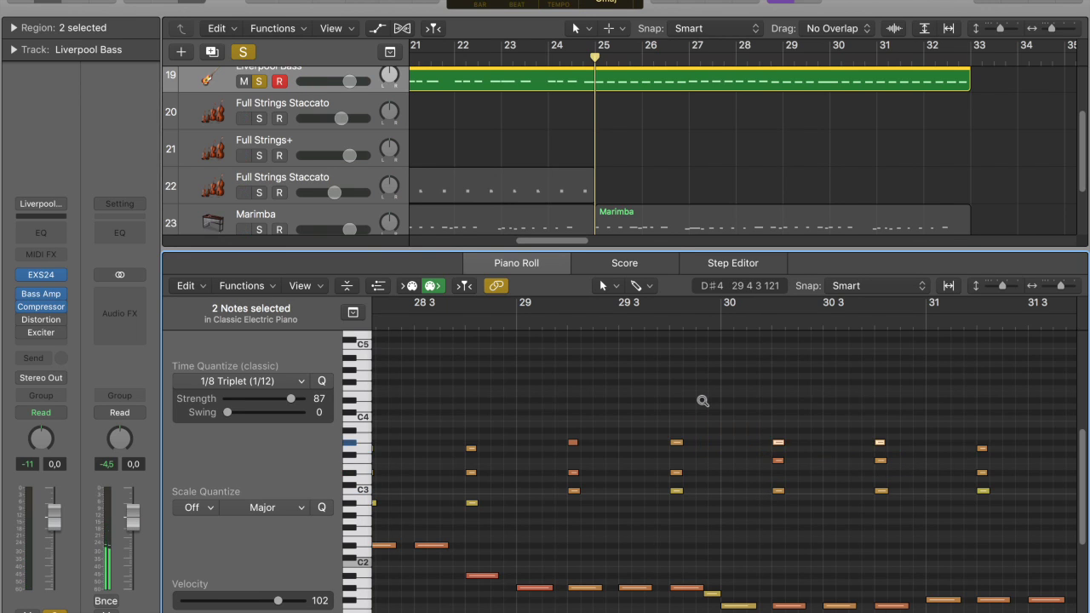
# Lower the two top electric piano notes in bar 31 to F#3.
pyautogui.hscroll(4, 701, 398)
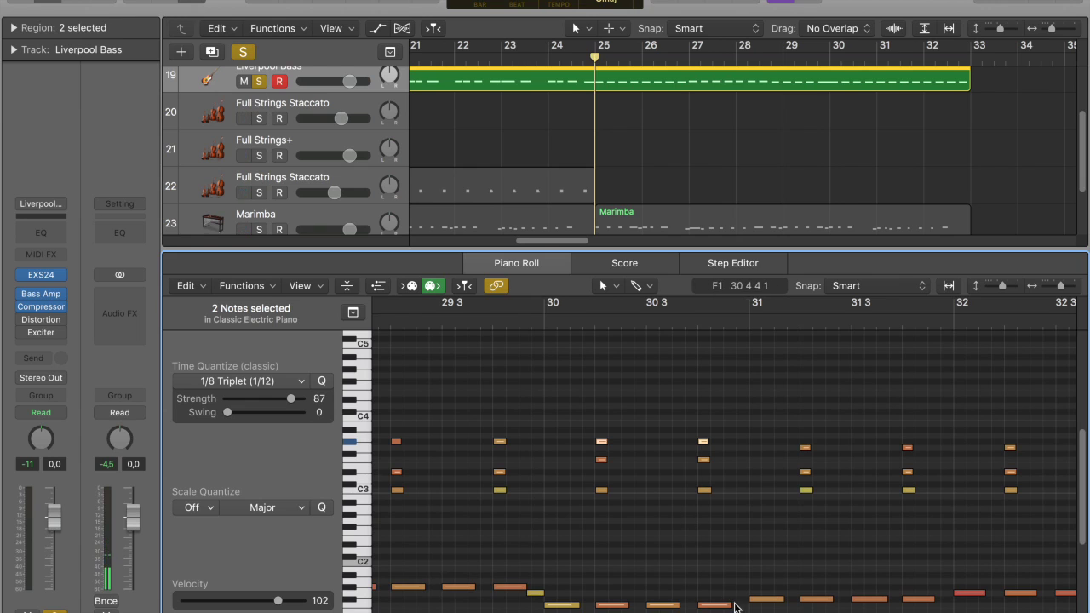
pyautogui.click(776, 602)
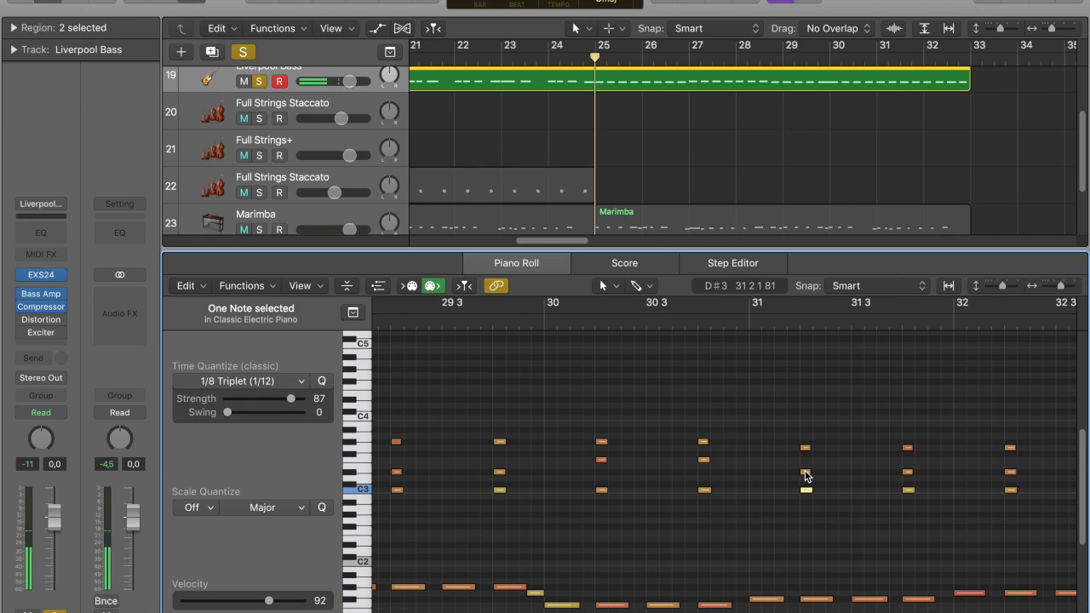
pyautogui.moveTo(793, 470); pyautogui.dragTo(923, 435)
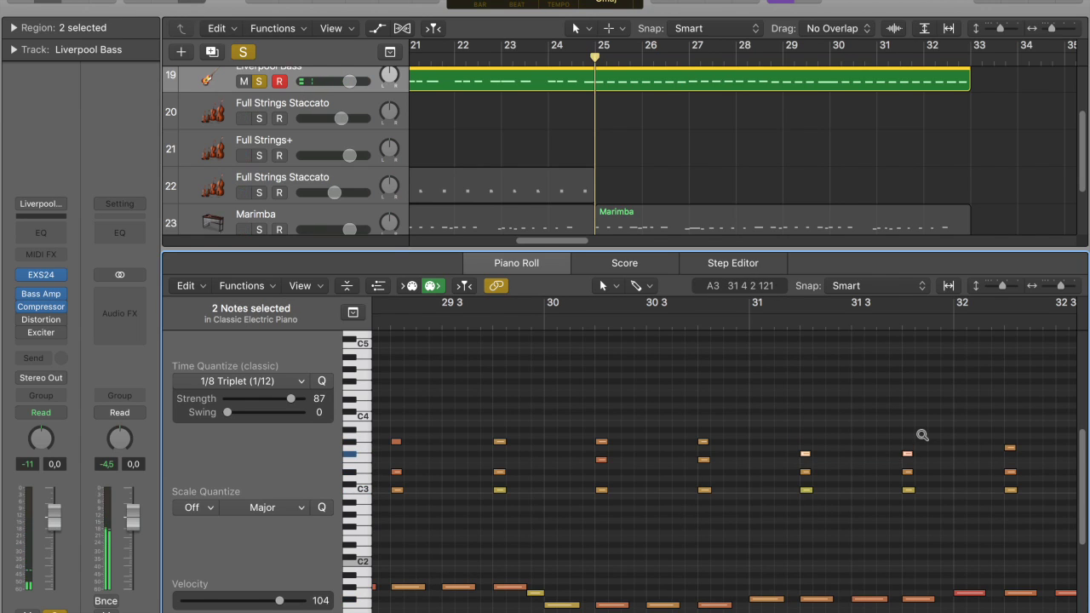
# Lower the middle and bottom electric piano notes in bar 32 one semitone to D3 and B2.
pyautogui.hscroll(5, 922, 438)
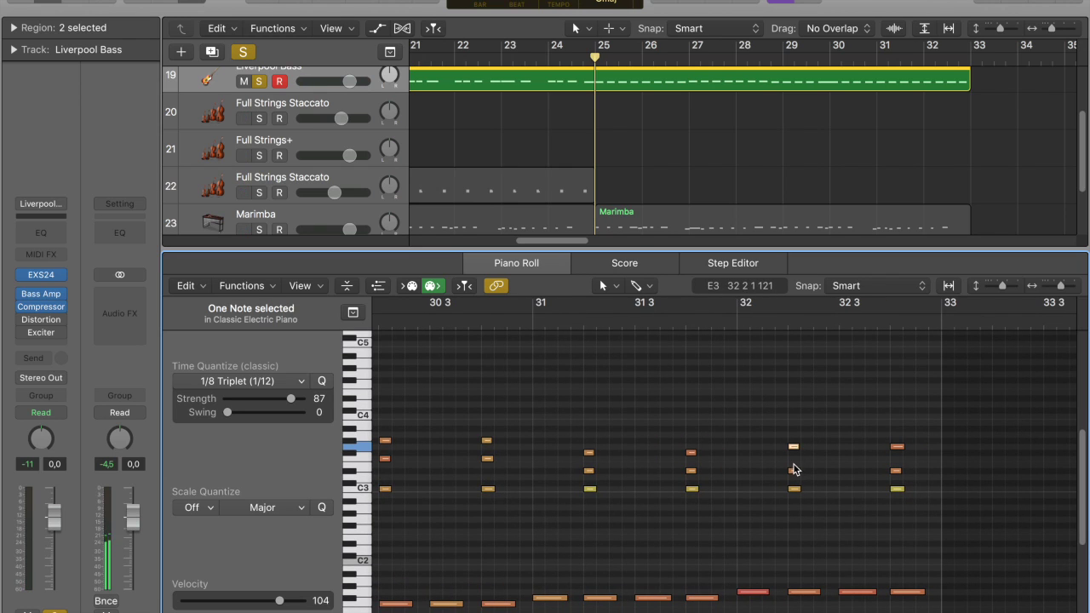
pyautogui.moveTo(776, 510); pyautogui.dragTo(925, 468)
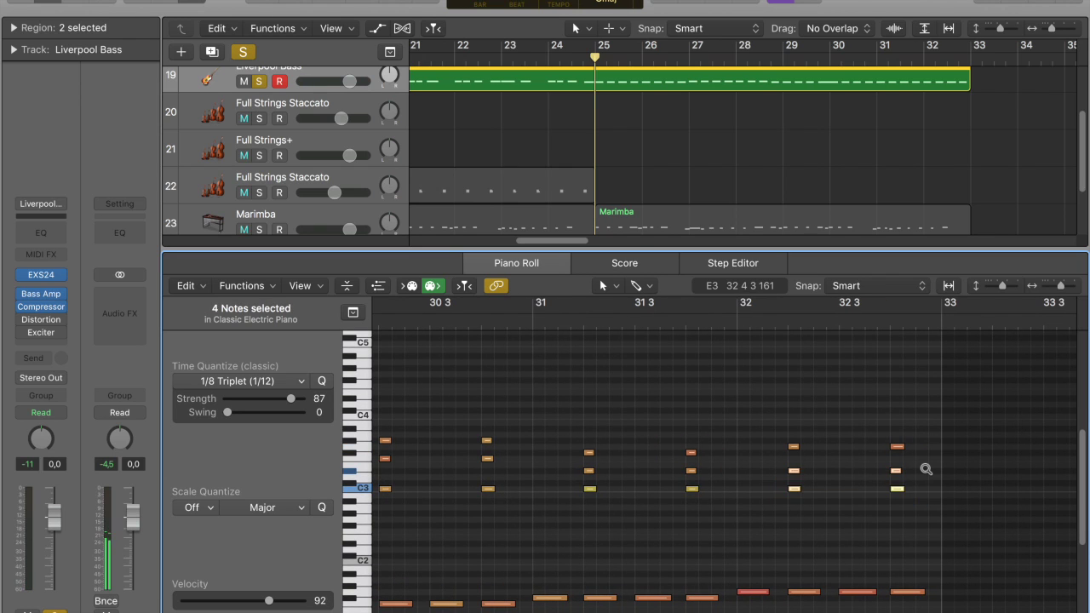
pyautogui.hotkey('alt', 'Down')
pyautogui.click(896, 478)
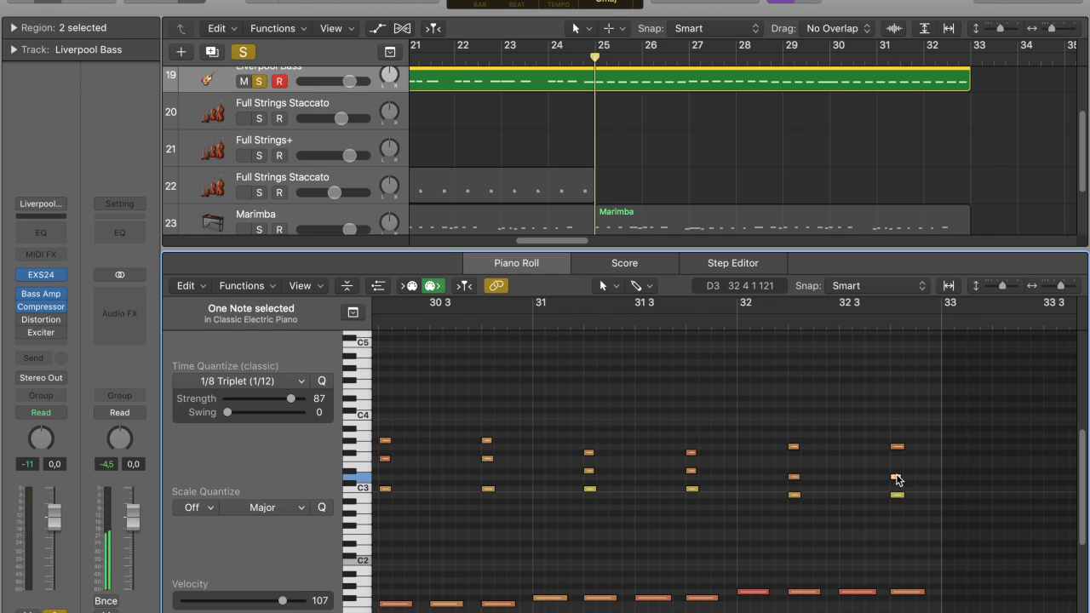
# Play back the bar 25 section to check the edited electric piano chords against the bass line.
pyautogui.press('space')
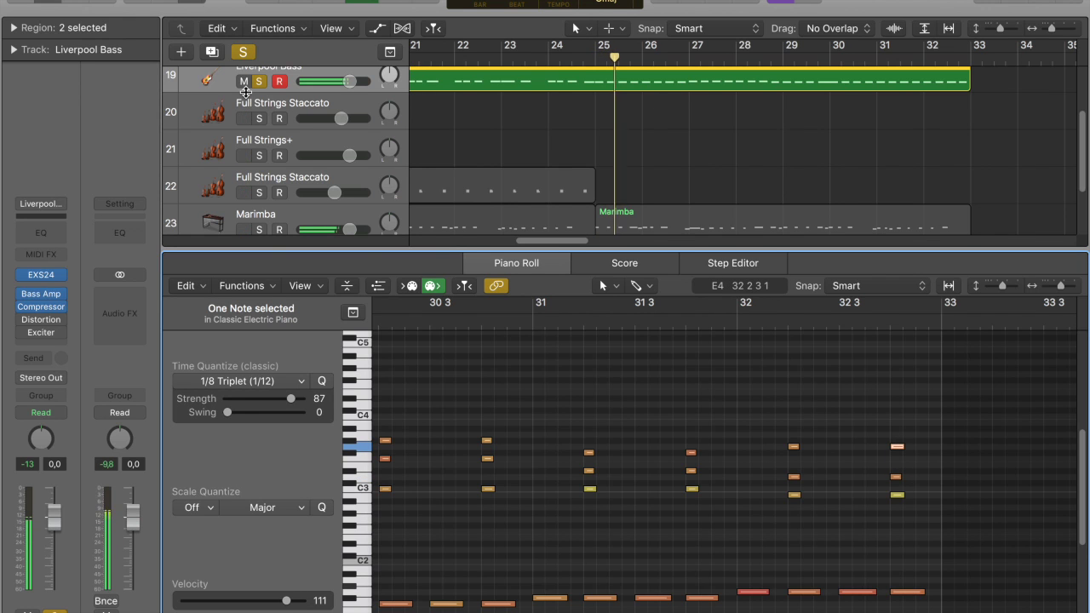
pyautogui.hscroll(-3, 401, 319)
pyautogui.scroll(-5, 401, 320)
pyautogui.hscroll(-3, 400, 320)
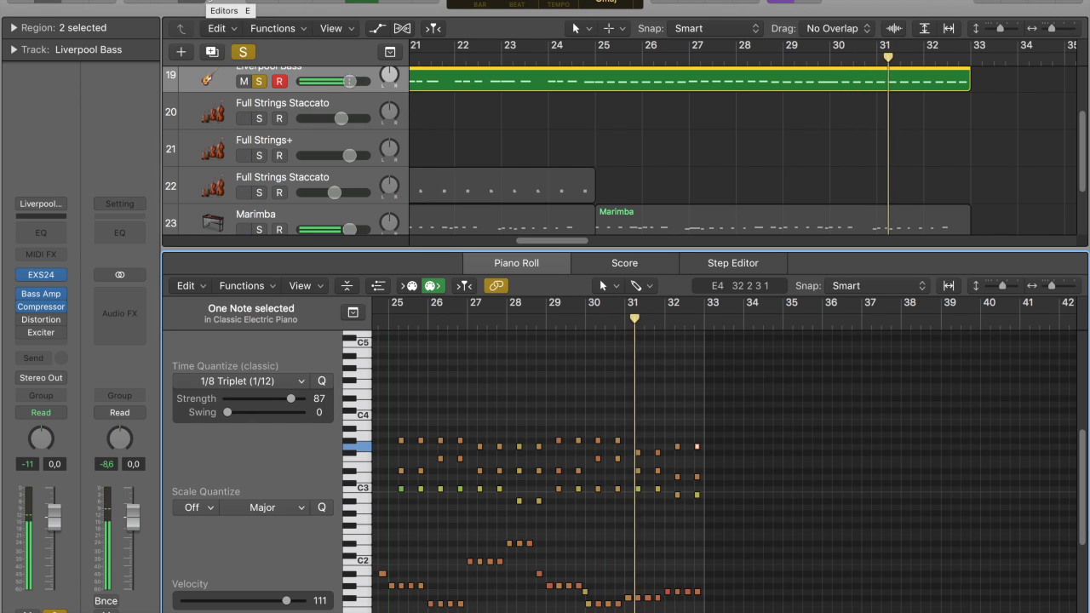
# Copy the bar 25 electric piano region onto Full Strings Staccato track 22, beside the region at bar 17.
pyautogui.click(224, 3)
pyautogui.press('super+Left')
pyautogui.press('super+Left')
pyautogui.press('super+Left')
pyautogui.press('super+Left')
pyautogui.click(611, 229)
pyautogui.press('space')
pyautogui.moveTo(621, 349); pyautogui.dragTo(620, 282)
pyautogui.doubleClick(582, 281)
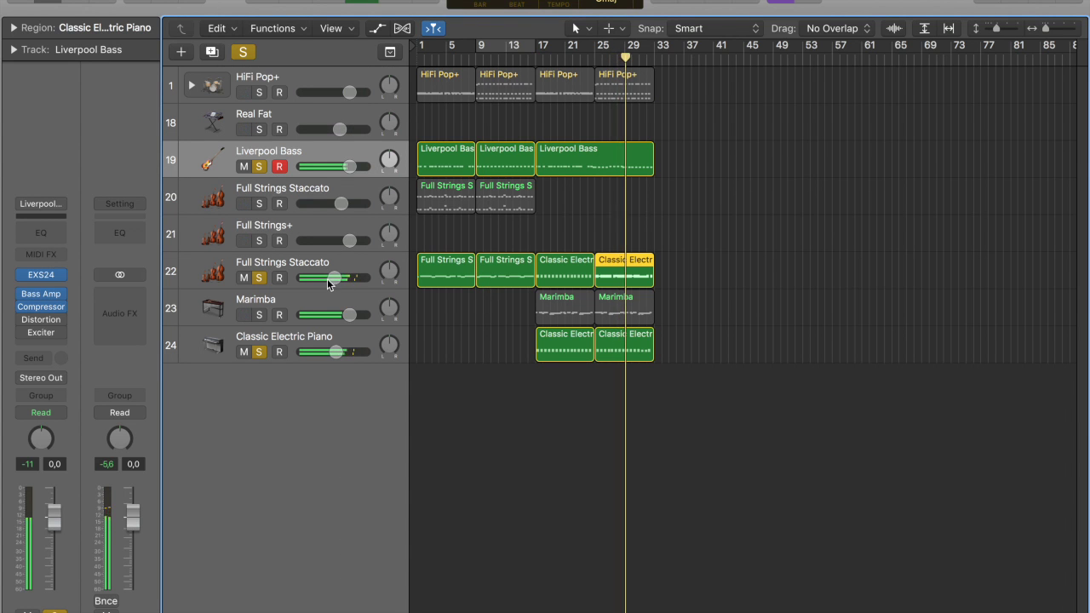
# Duplicate Full Strings Staccato track 22 and move its two Classic Electric Piano regions onto the duplicate.
pyautogui.click(305, 264)
pyautogui.press('super+d')
pyautogui.moveTo(665, 288); pyautogui.dragTo(572, 311)
# Lower the duplicated Full Strings Staccato track's volume to -8.8 dB and turn off all track solos.
pyautogui.moveTo(334, 315); pyautogui.dragTo(328, 316)
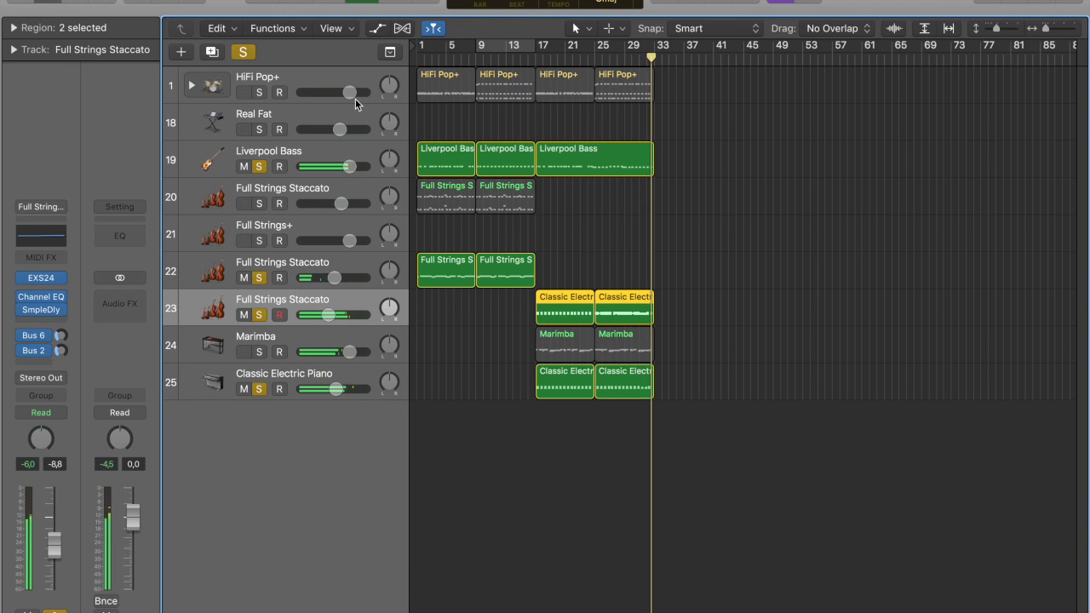
pyautogui.click(245, 52)
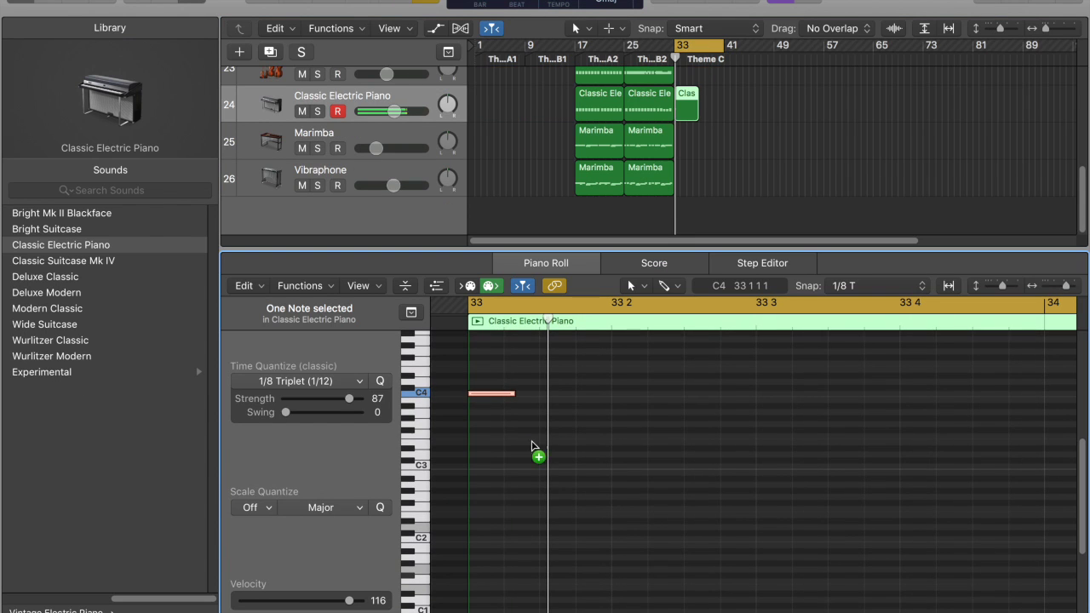
# Copy electric piano notes through beats 1 and 2 of bar 33 as the triplets C4, G3, C4 and D#4, C4, D#4.
pyautogui.moveTo(532, 442); pyautogui.dragTo(575, 398)
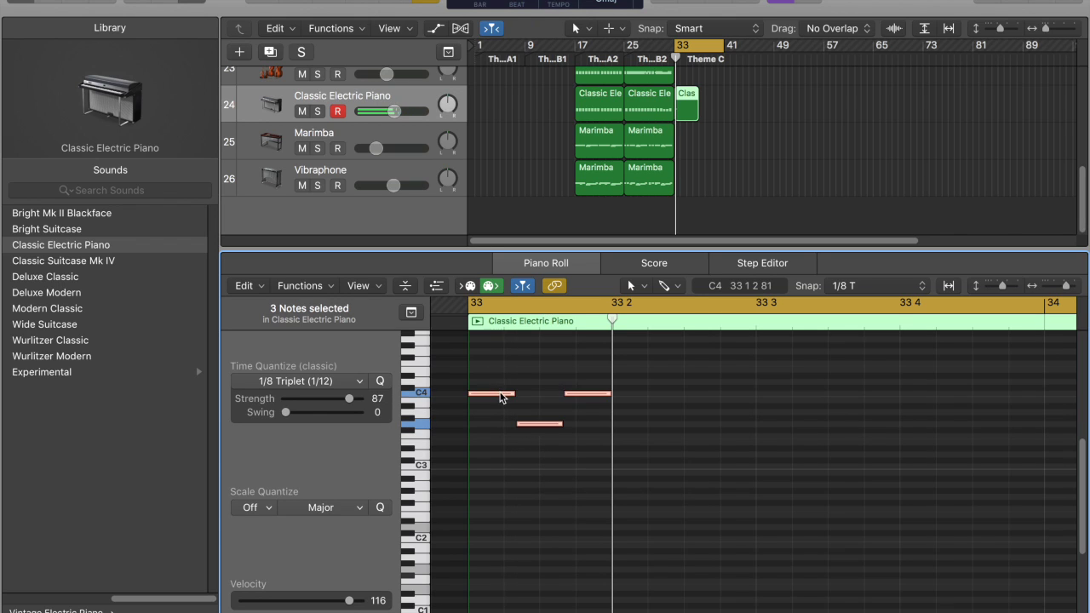
pyautogui.moveTo(501, 397); pyautogui.dragTo(645, 397)
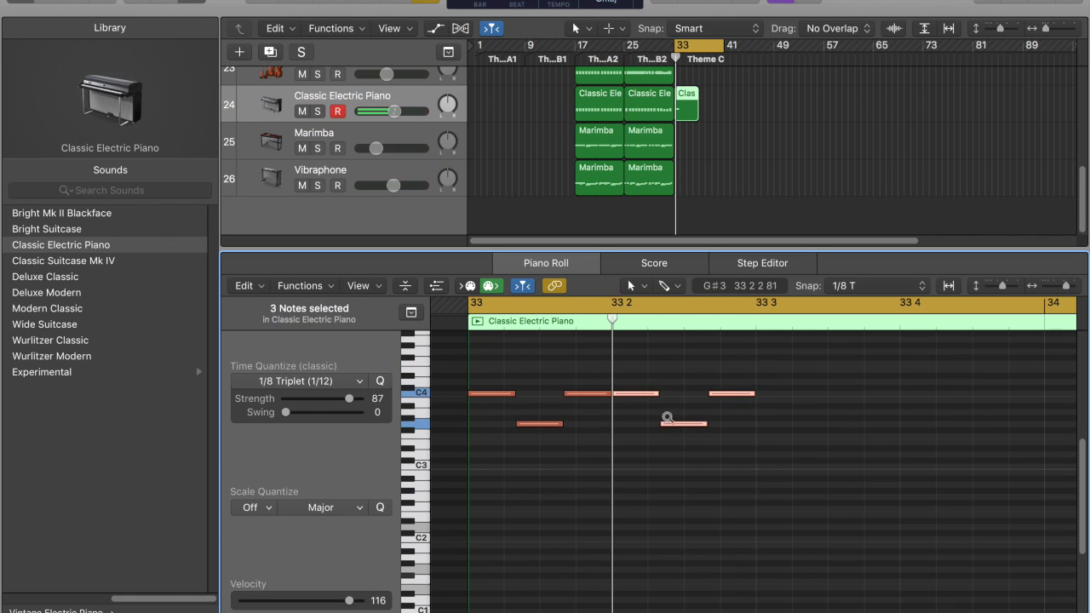
pyautogui.hotkey('alt', 'Up')
pyautogui.hotkey('alt', 'Up')
pyautogui.hotkey('alt', 'Up')
pyautogui.click(669, 421)
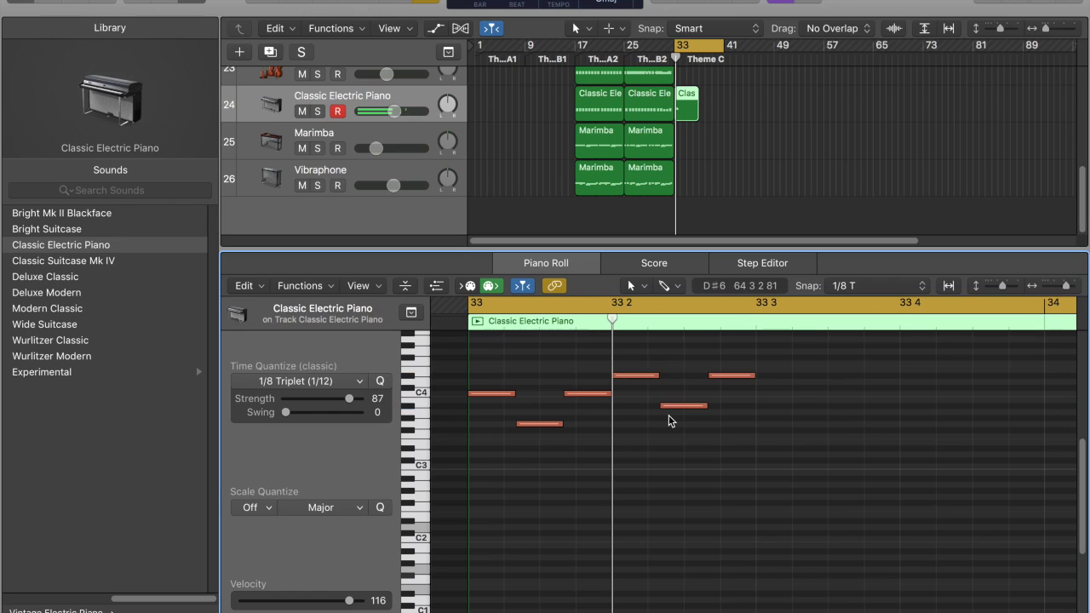
pyautogui.click(680, 405)
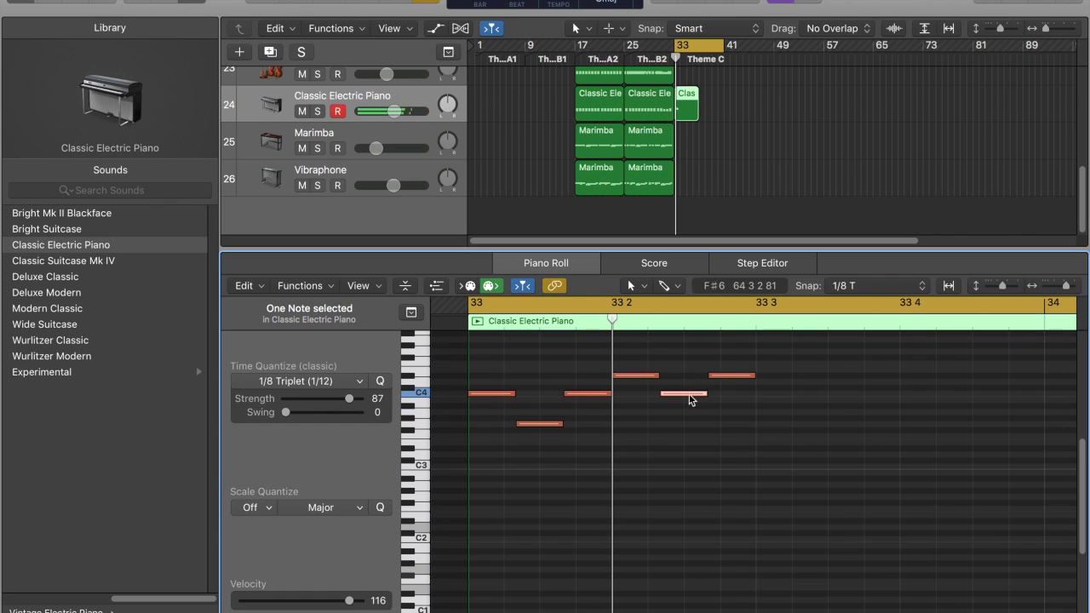
# Copy the two-beat note pattern to beats 3 and 4 of bar 33 and play it back.
pyautogui.press('space')
pyautogui.press('super+a')
pyautogui.moveTo(490, 398); pyautogui.dragTo(774, 398)
pyautogui.click(788, 433)
pyautogui.press('space')
pyautogui.press('super+Left')
pyautogui.press('super+Left')
pyautogui.press('super+Left')
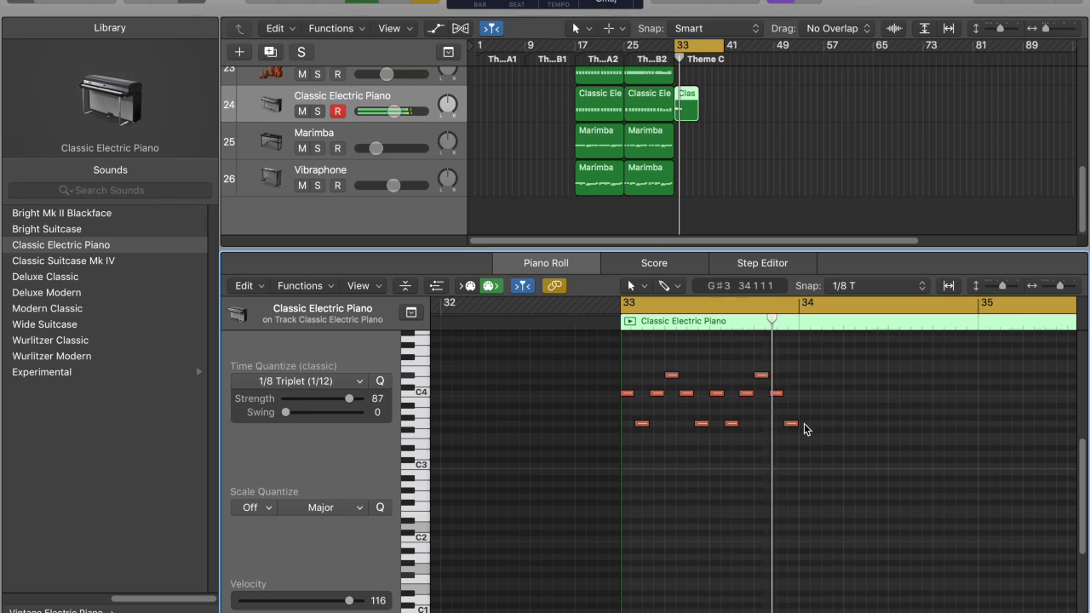
# Copy bar 33's notes to bar 34 and reshape beats 3 and 4 into the run G4, F4, D#4, D4, C4, G3.
pyautogui.moveTo(825, 445); pyautogui.dragTo(599, 328)
pyautogui.moveTo(645, 394); pyautogui.dragTo(823, 394)
pyautogui.click(755, 444)
pyautogui.moveTo(757, 442); pyautogui.dragTo(803, 437)
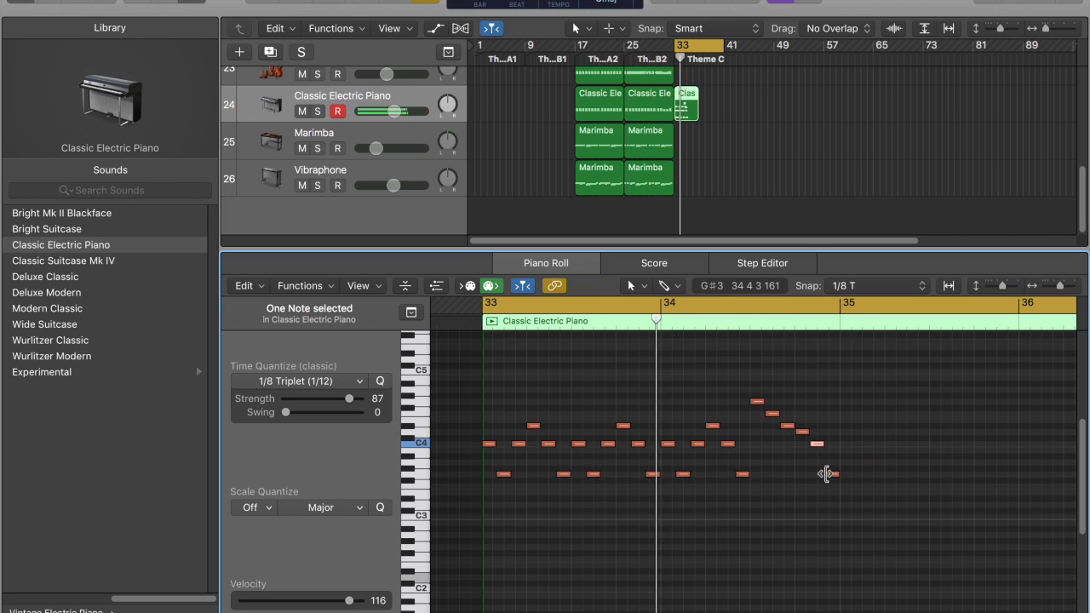
pyautogui.press('space')
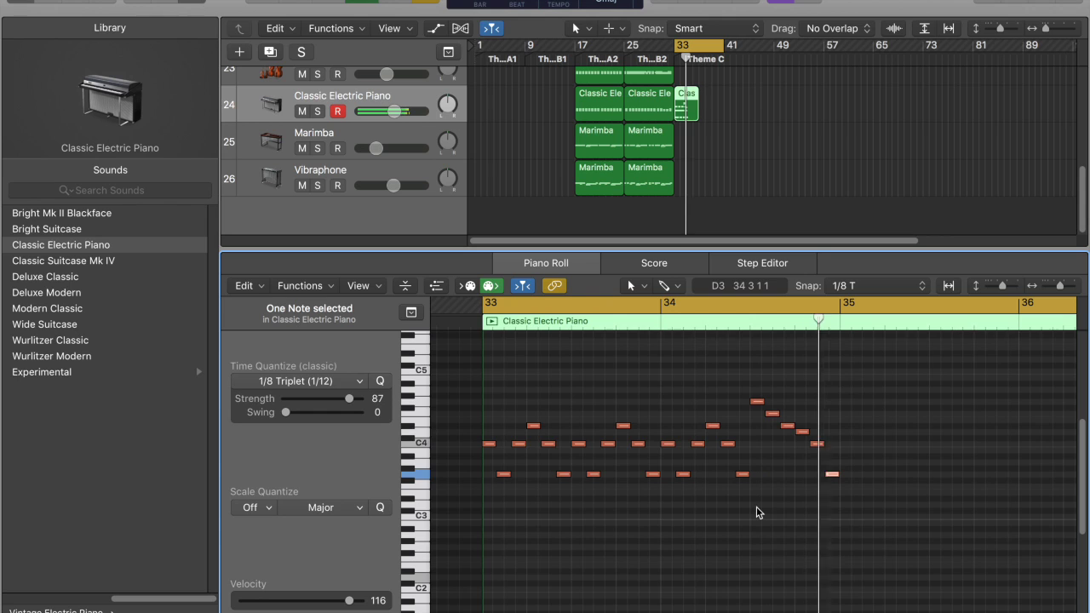
# Copy the notes of bars 33–34 to bars 35–36 and raise the copy's seven low notes to G#3.
pyautogui.press('super+a')
pyautogui.moveTo(487, 442); pyautogui.dragTo(849, 445)
pyautogui.moveTo(643, 500); pyautogui.dragTo(983, 473)
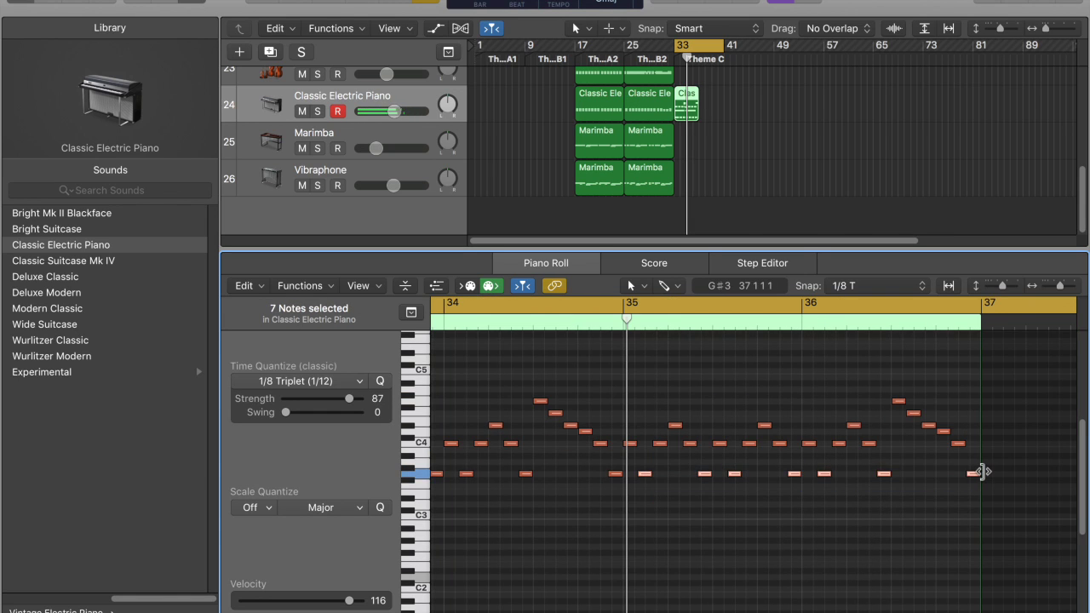
pyautogui.hotkey('alt', 'Up')
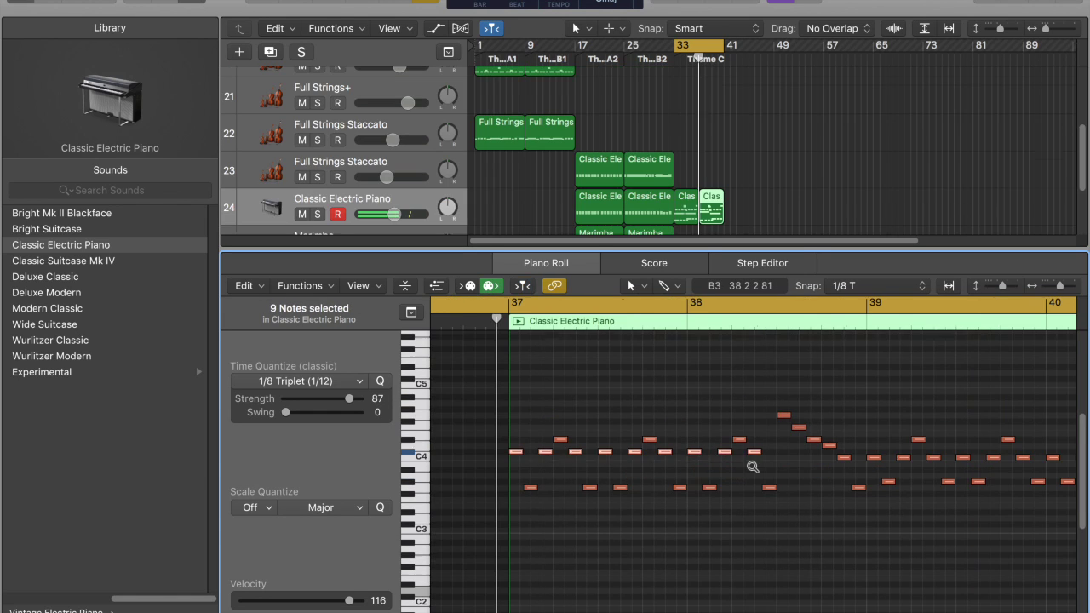
# Raise the nine middle notes in bars 37–38 to D4 and the three top notes to F#4.
pyautogui.hotkey('alt', 'Up')
pyautogui.moveTo(750, 428); pyautogui.dragTo(545, 439)
pyautogui.hotkey('alt', 'Up')
pyautogui.hotkey('alt', 'Up')
pyautogui.hotkey('alt', 'Up')
# Raise the six low notes in bars 37–38 to A3 and play the passage with cycling turned off.
pyautogui.moveTo(518, 515); pyautogui.dragTo(816, 469)
pyautogui.hotkey('alt', 'Up')
pyautogui.hotkey('alt', 'Up')
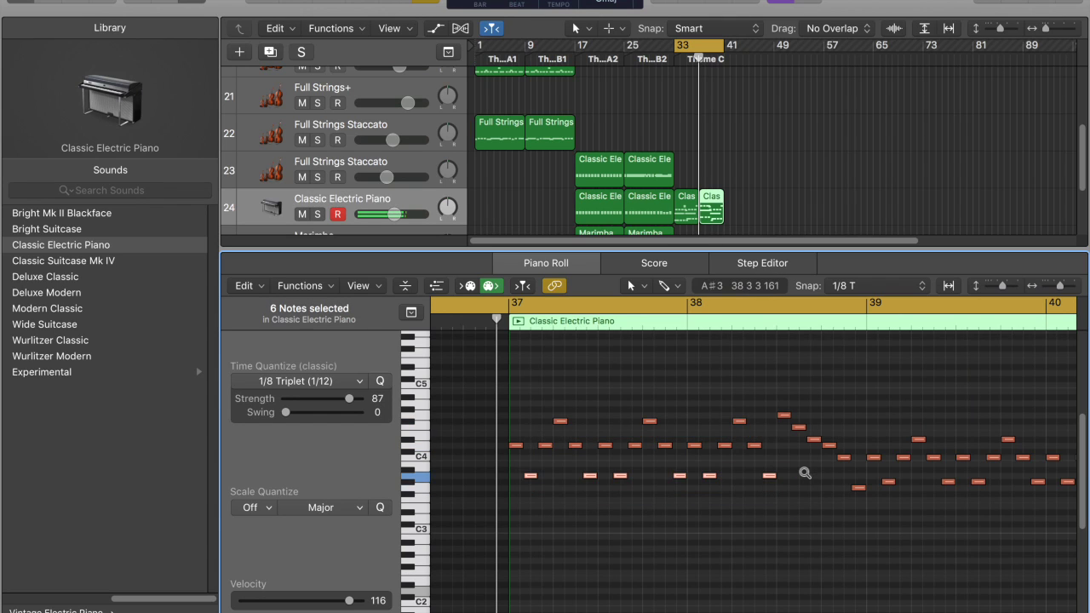
pyautogui.click(755, 453)
pyautogui.press('c')
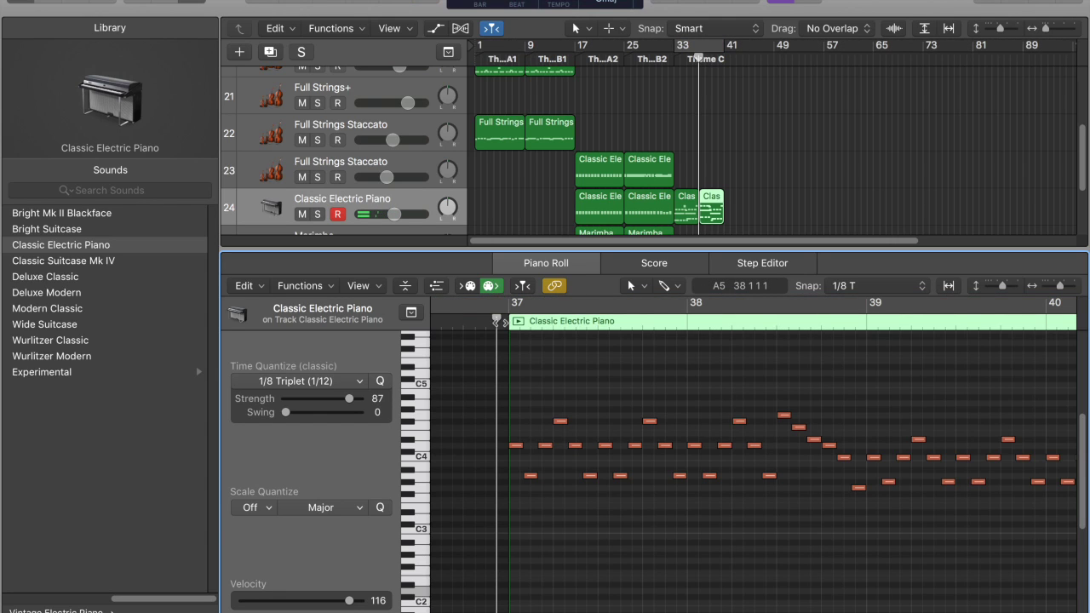
pyautogui.press('space')
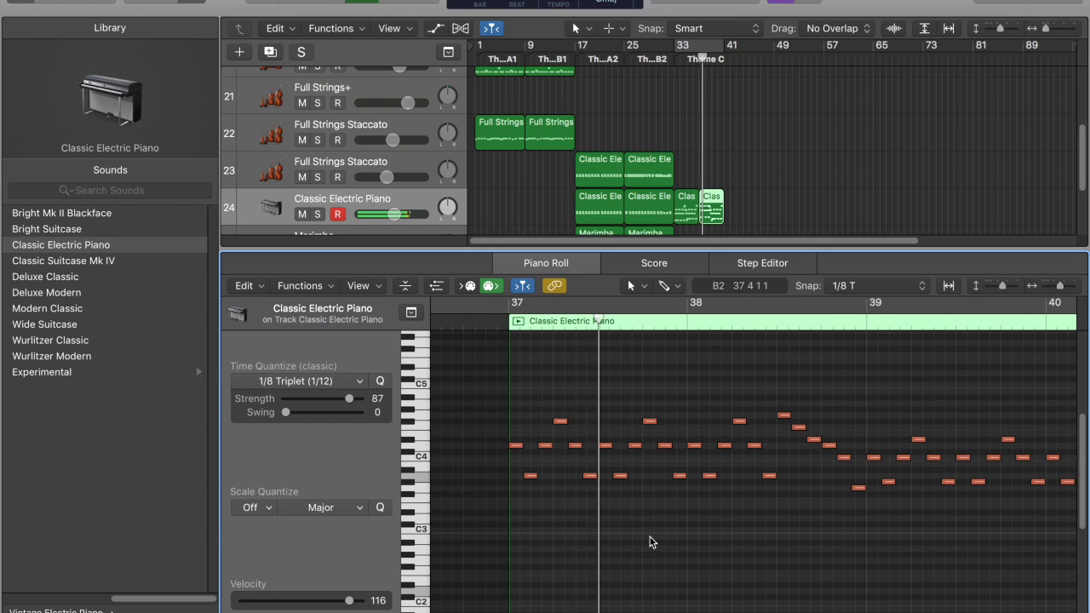
pyautogui.press('space')
# Raise the nine middle notes in bars 39–40 to C#4 and the three top notes to F4.
pyautogui.hscroll(1, 650, 542)
pyautogui.moveTo(602, 453); pyautogui.dragTo(920, 474)
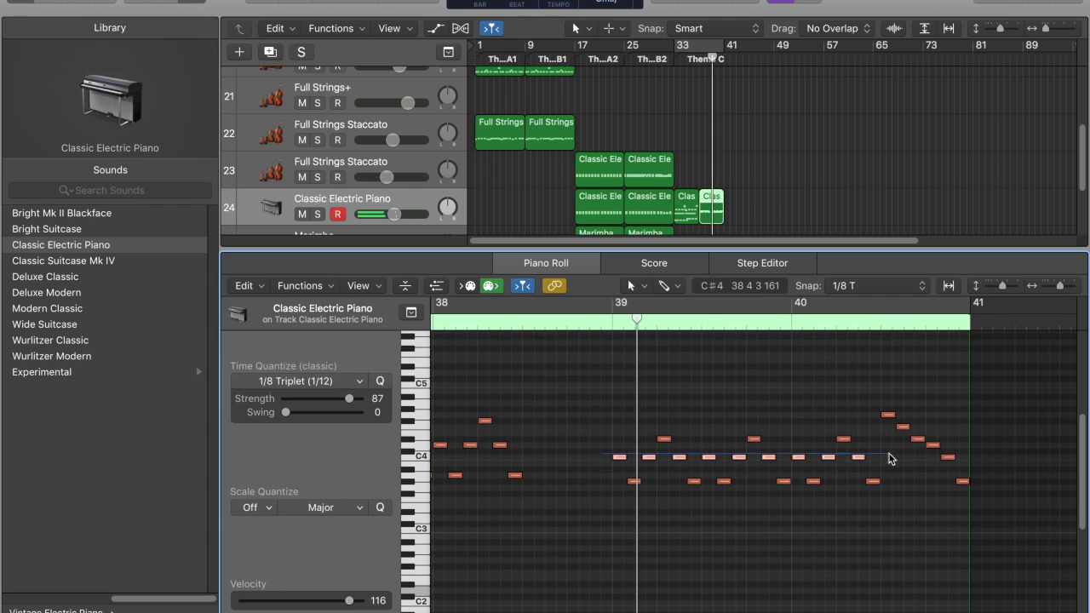
pyautogui.hotkey('alt', 'Up')
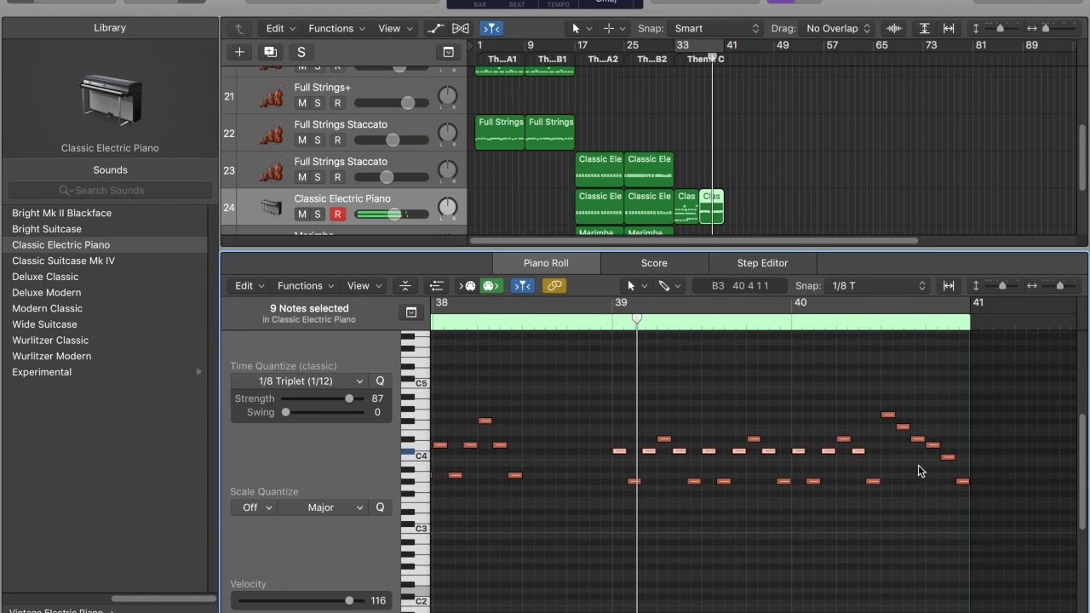
pyautogui.click(875, 487)
pyautogui.moveTo(862, 445); pyautogui.dragTo(592, 404)
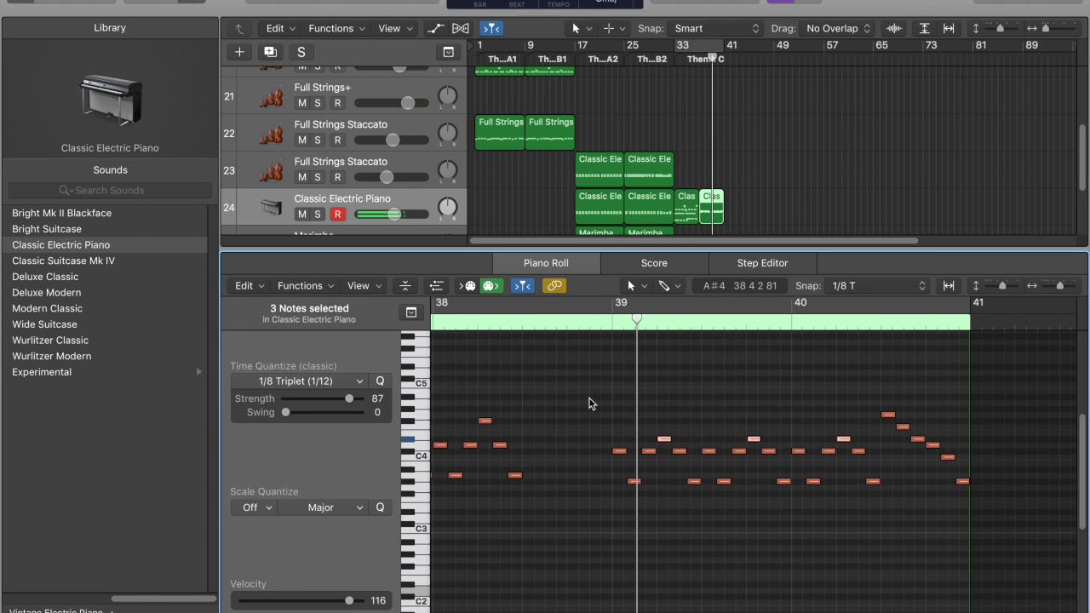
pyautogui.click(889, 415)
# Join the two electric piano regions at bars 33 and 37 into a single region.
pyautogui.doubleClick(674, 53)
pyautogui.moveTo(746, 213); pyautogui.dragTo(675, 199)
pyautogui.press('super+j')
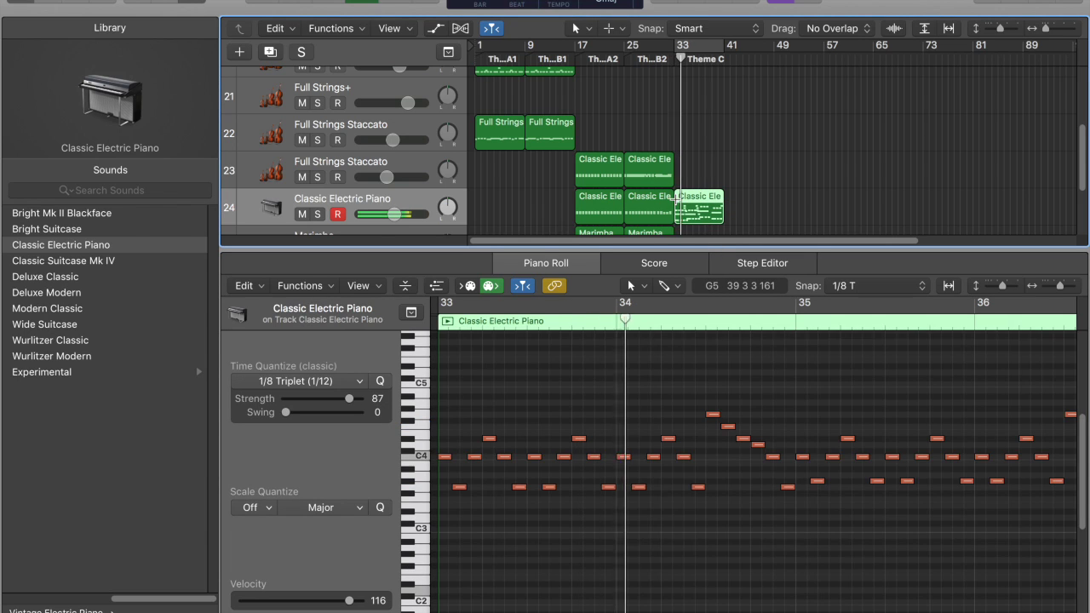
# Hide the sound library and fill beats 3 and 4 of bar 38 with the run A4, G4, F#4, E4, D4, A3.
pyautogui.hscroll(2, 814, 455)
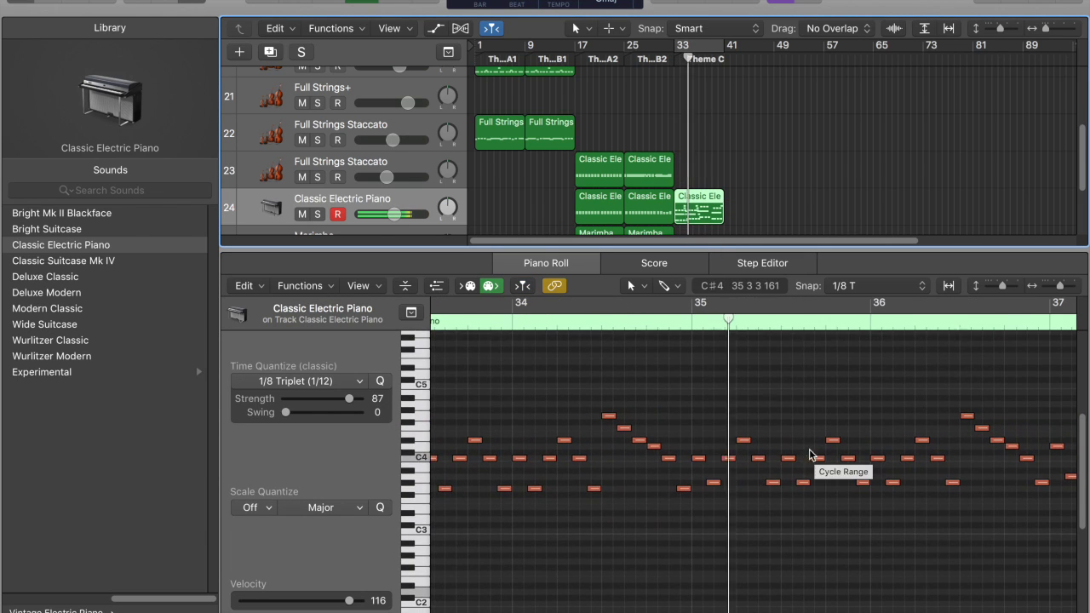
pyautogui.press('y')
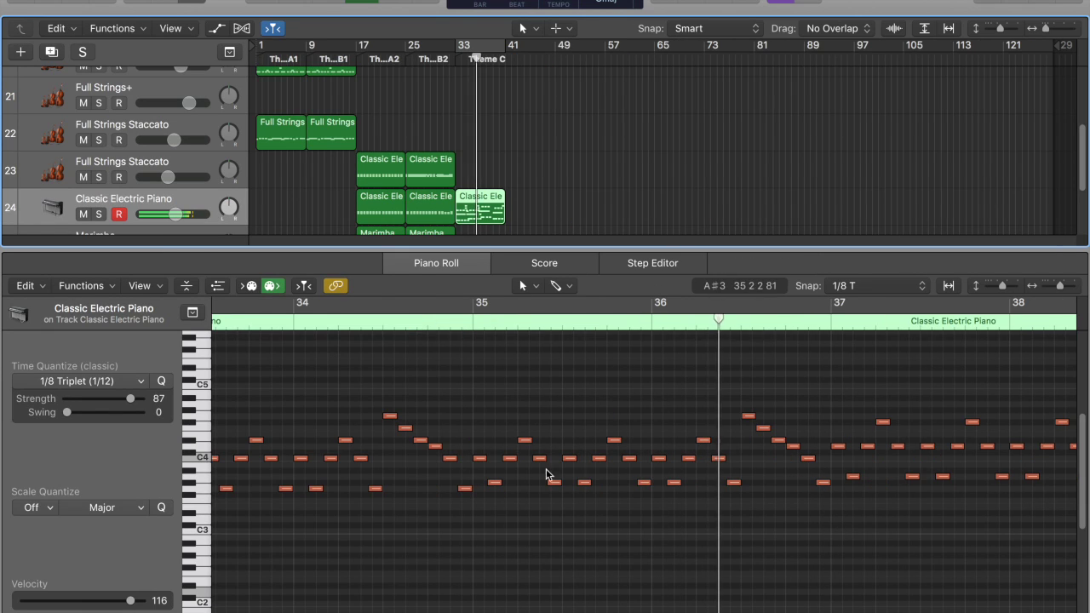
pyautogui.hscroll(2, 669, 477)
pyautogui.hscroll(6, 668, 477)
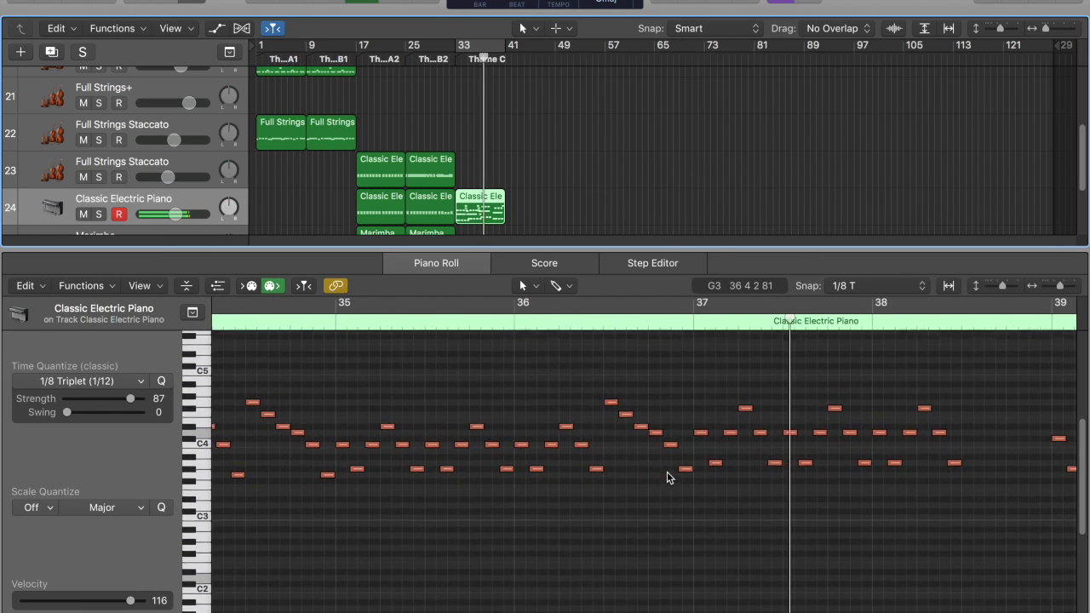
pyautogui.hscroll(1, 668, 477)
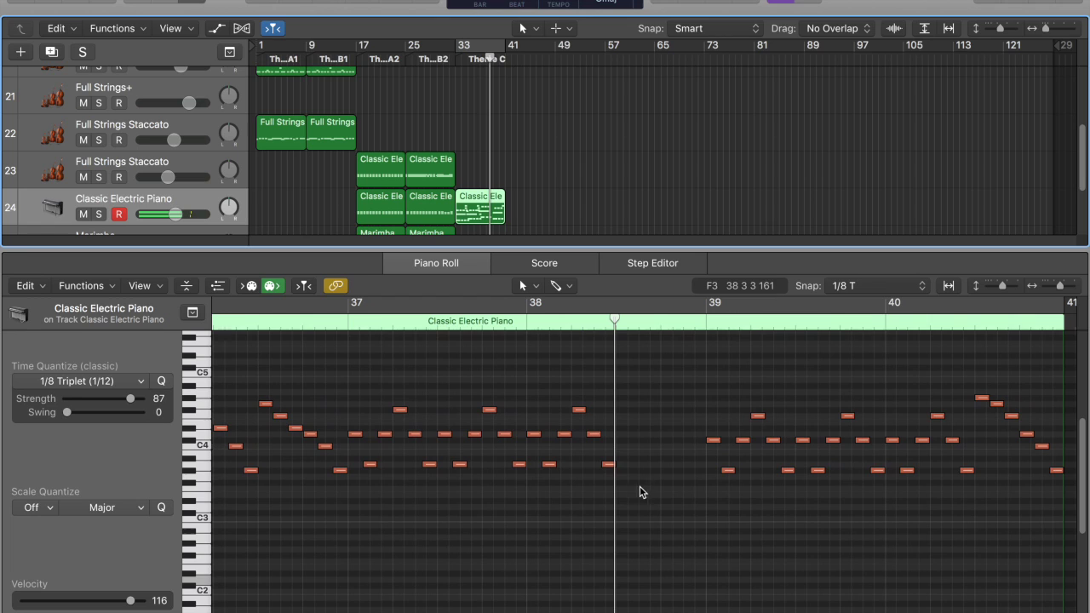
pyautogui.keyDown('alt'); pyautogui.moveTo(611, 466); pyautogui.dragTo(697, 469); pyautogui.keyUp('alt')
pyautogui.doubleClick(525, 322)
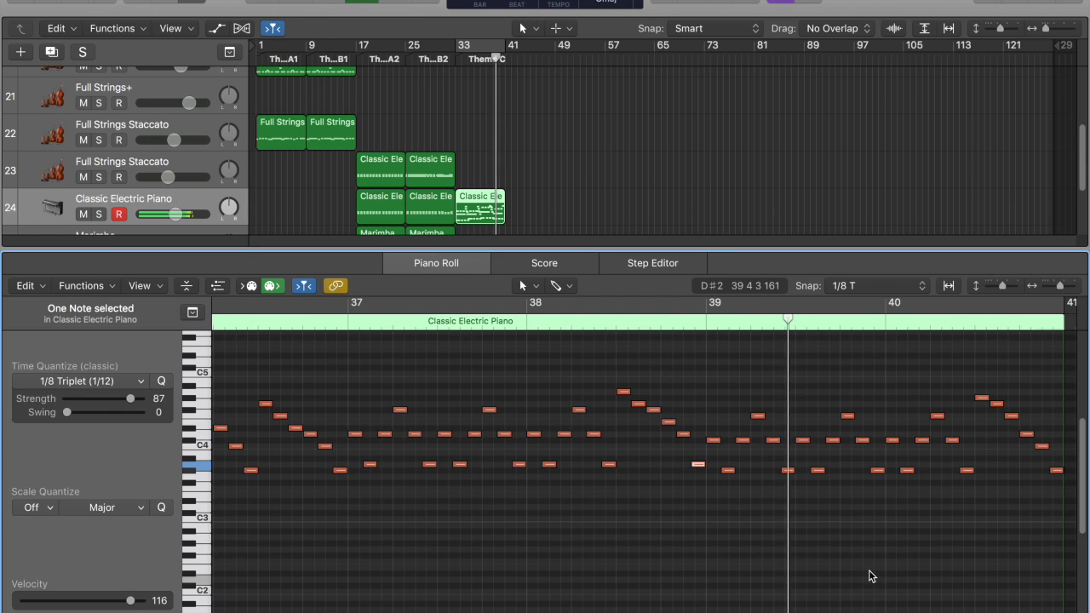
# Retune the closing run in bar 40 to G#4, F#4, F4, D#4, C#4, G#3 and turn cycling back on.
pyautogui.hscroll(5, 870, 577)
pyautogui.hscroll(2, 870, 577)
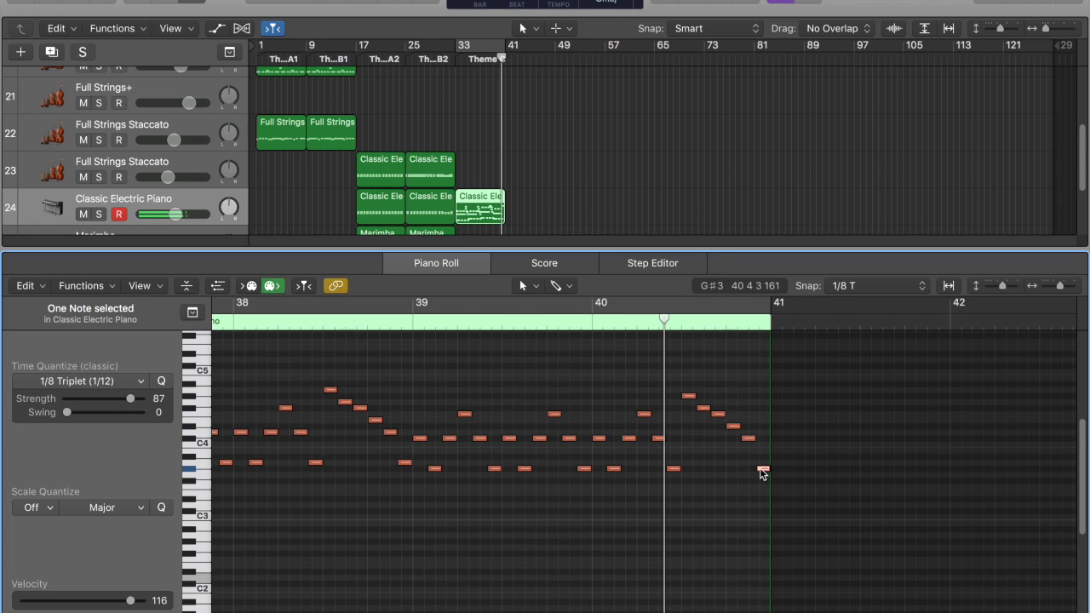
pyautogui.press('c')
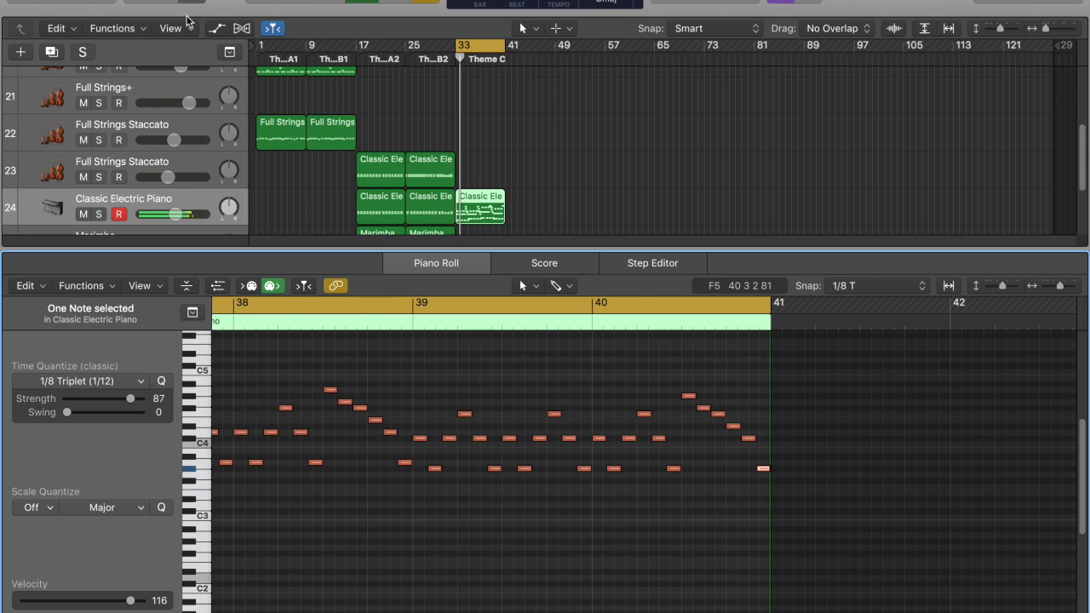
# Copy the bar 33 electric piano region onto the Marimba and Vibraphone tracks.
pyautogui.press('e')
pyautogui.moveTo(479, 345); pyautogui.dragTo(487, 415)
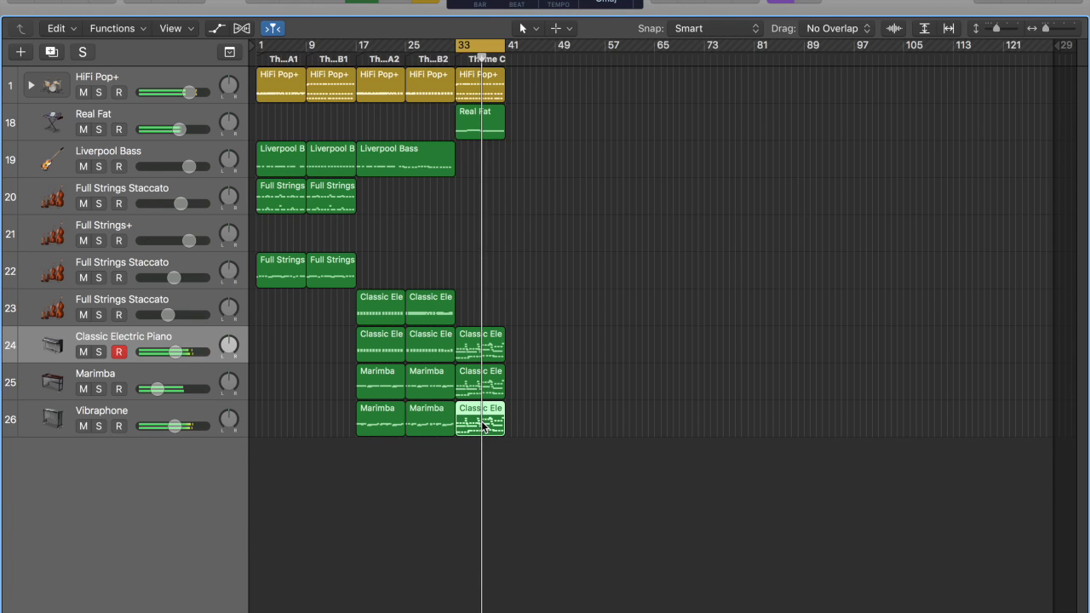
# Set all notes of the Vibraphone track's copied region to velocity 95 and raise them one octave.
pyautogui.press('e')
pyautogui.press('super+a')
pyautogui.moveTo(130, 600); pyautogui.dragTo(109, 605)
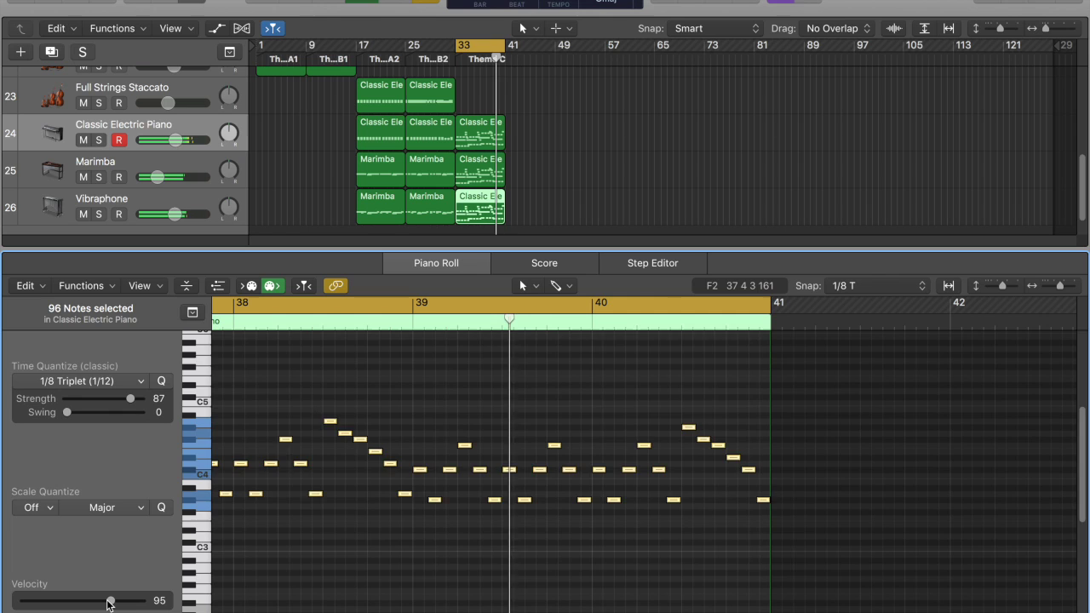
pyautogui.hotkey('alt', 'shift', 'Up')
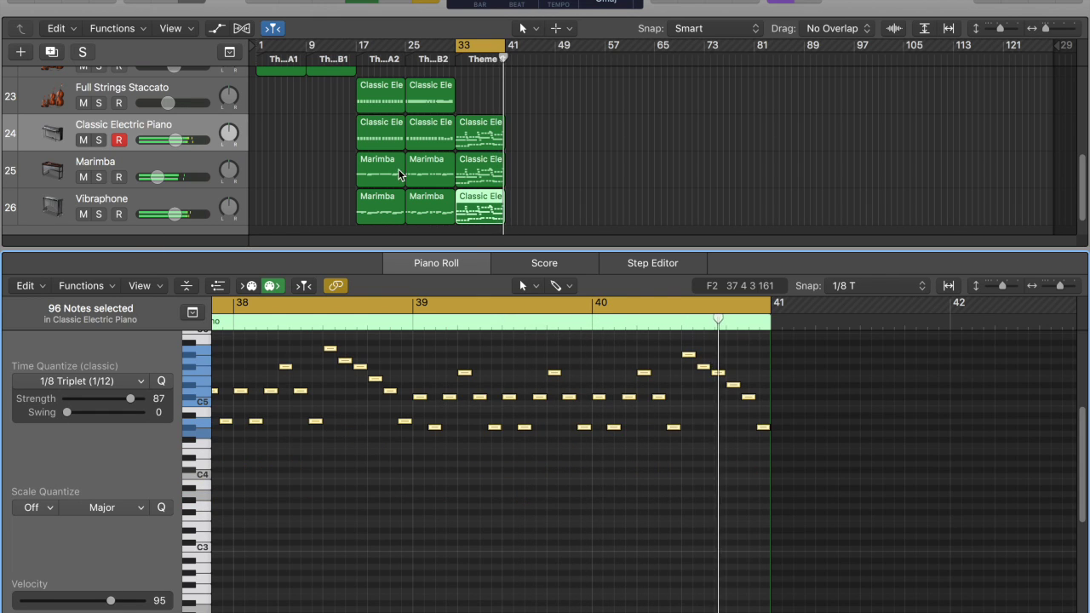
# Delete the copied region at bar 33 on the Marimba track and close the note editor.
pyautogui.click(474, 173)
pyautogui.press('BackSpace')
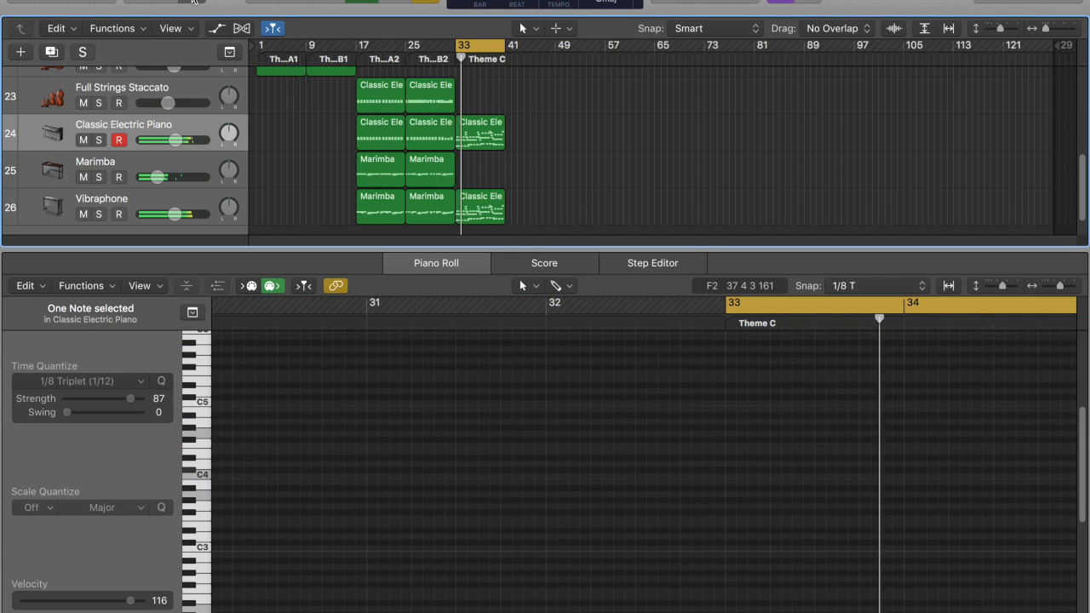
pyautogui.click(193, 1)
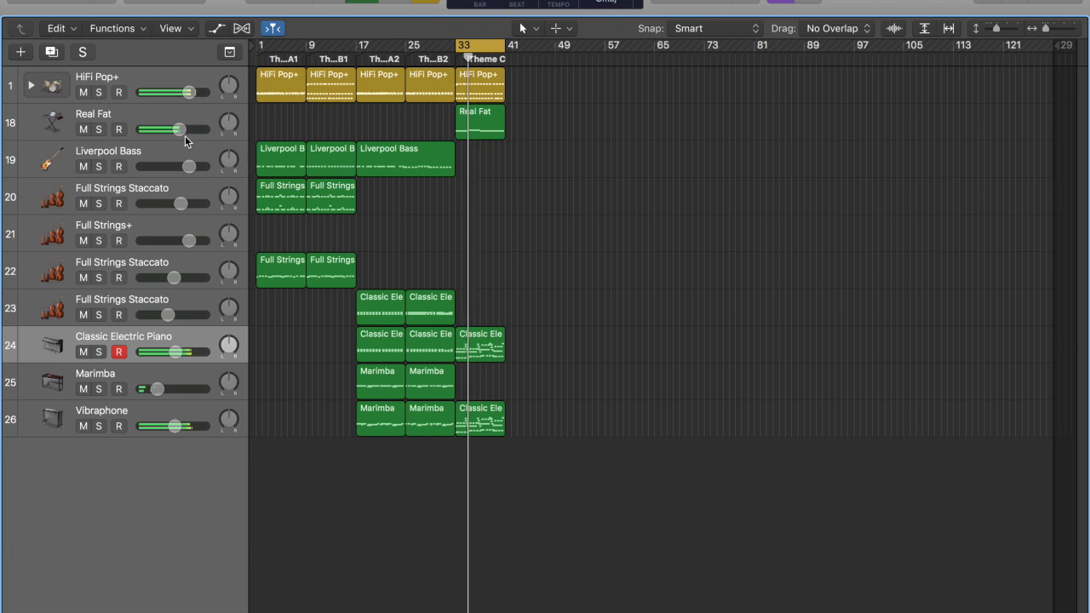
# Add a second Classic Electric Piano track with the Yamaha Grand Piano sound and move the bar 33 region onto it.
pyautogui.click(31, 85)
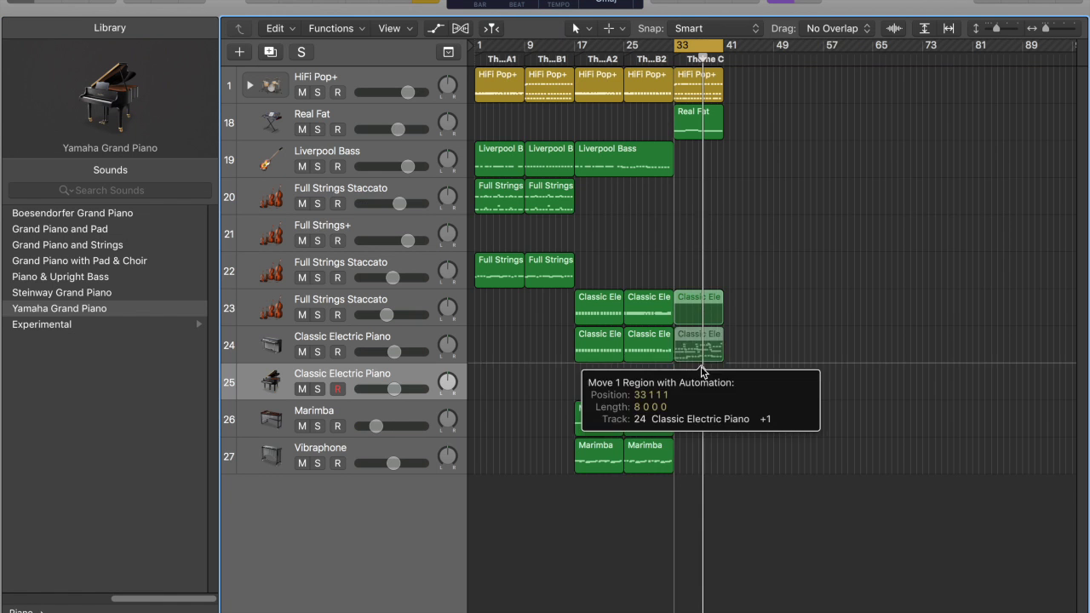
pyautogui.moveTo(703, 345); pyautogui.dragTo(703, 383)
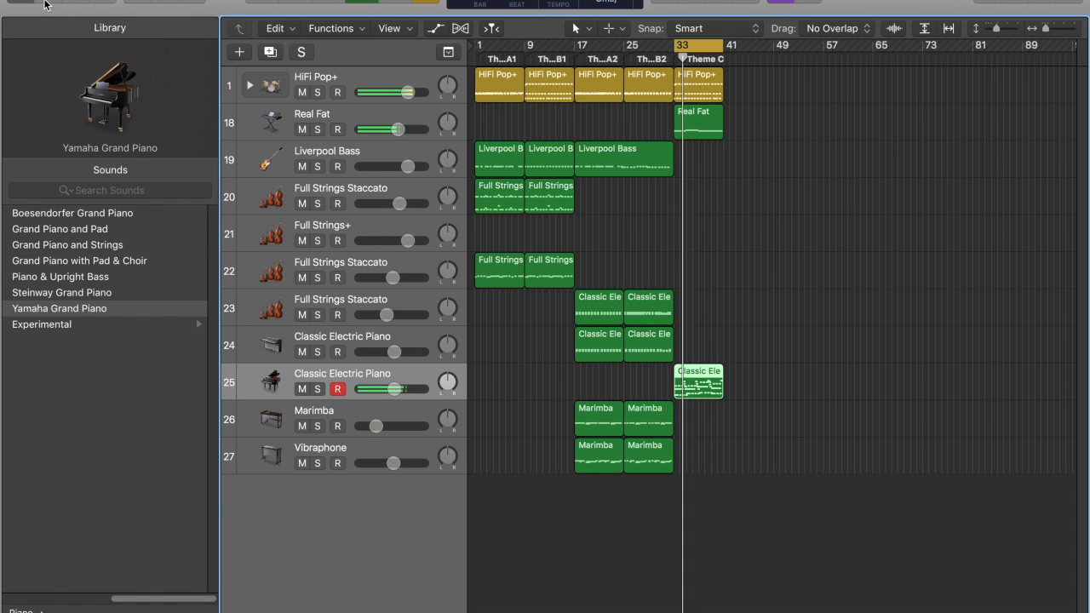
# Record a string part on the Full Strings+ track for the Theme C section starting at bar 33.
pyautogui.press('i')
pyautogui.click(511, 244)
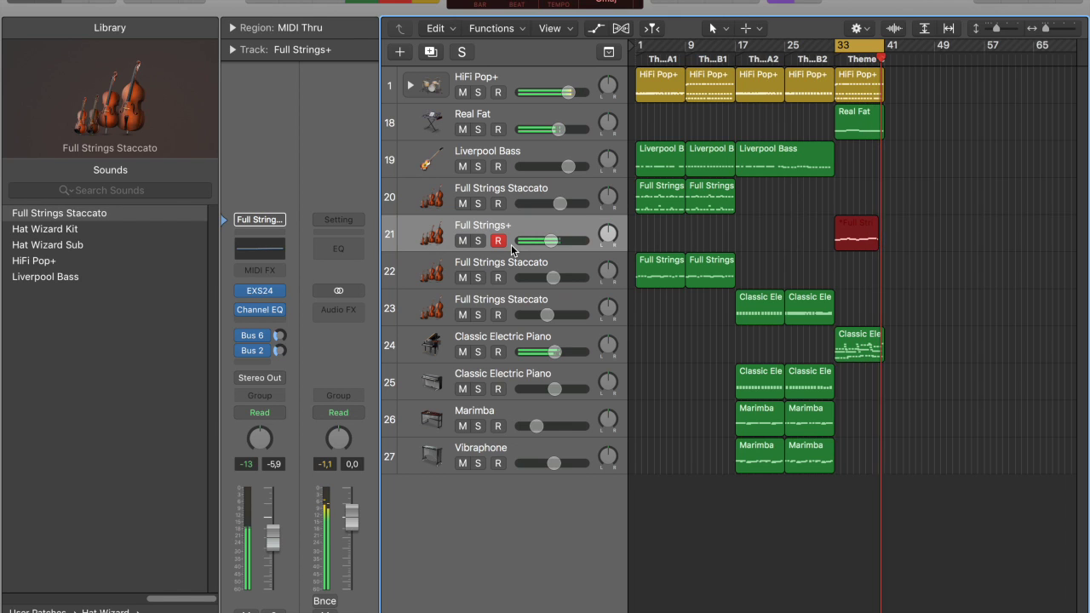
pyautogui.press('space')
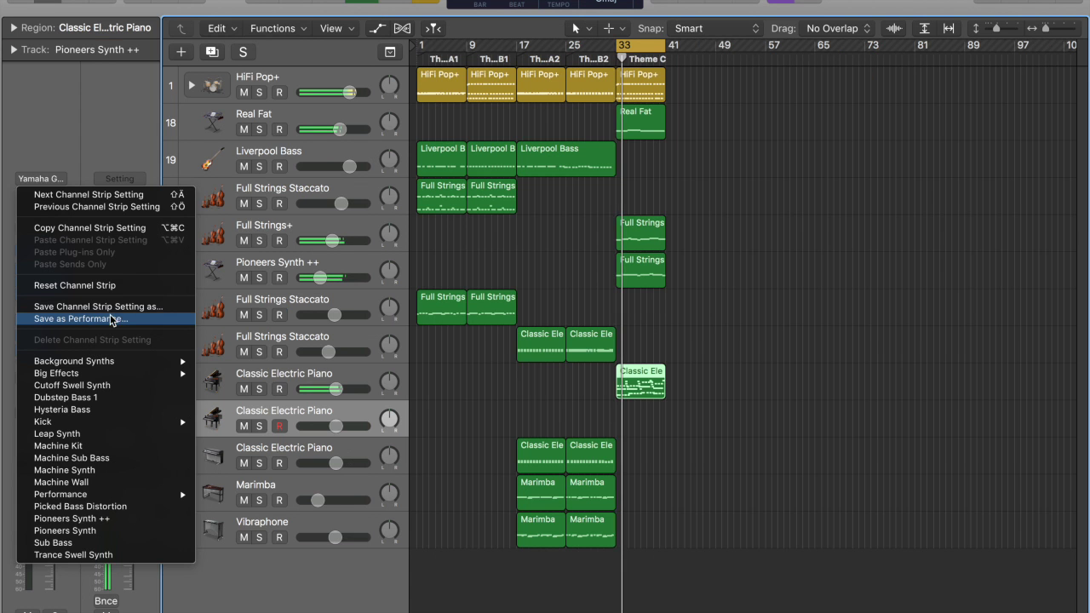
# Reset the duplicated Classic Electric Piano track's channel strip to use ES2 as its instrument and copy the bar 33 piano region onto it.
pyautogui.click(85, 286)
pyautogui.click(51, 322)
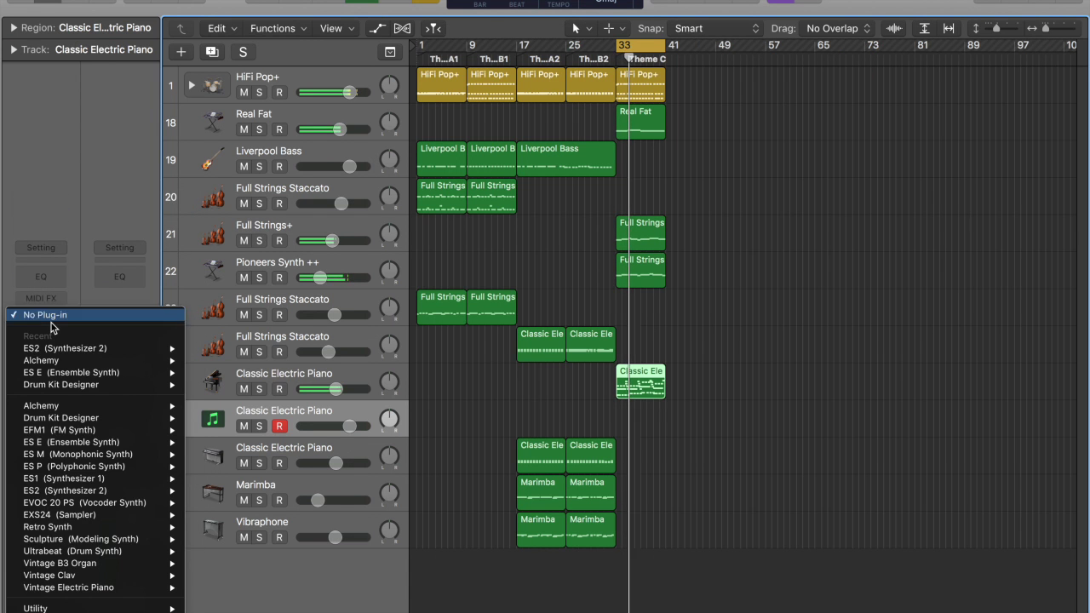
pyautogui.moveTo(53, 345)
pyautogui.click(228, 347)
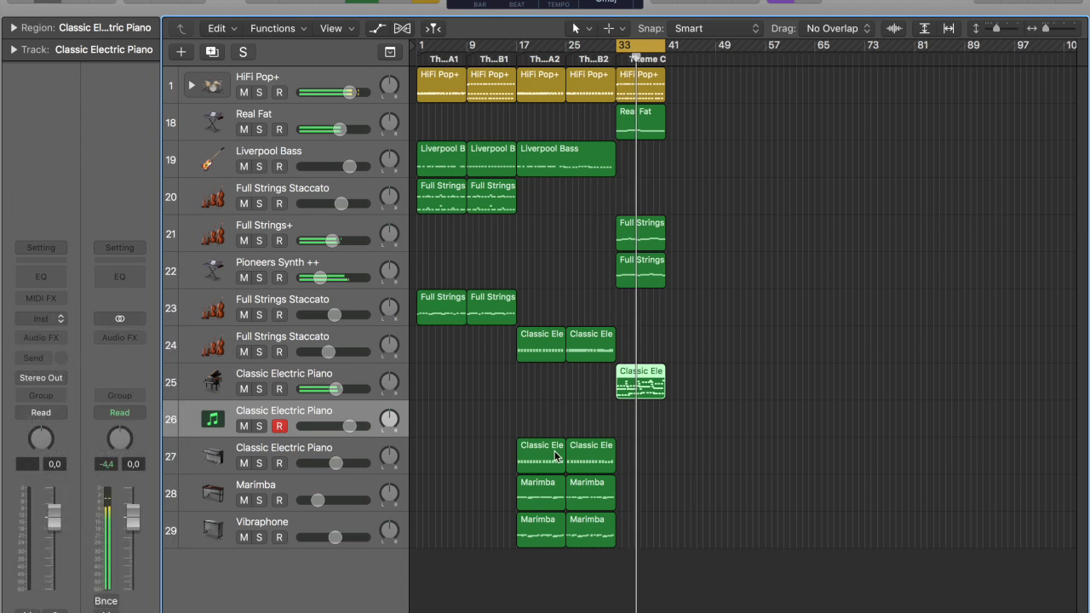
pyautogui.moveTo(643, 382); pyautogui.dragTo(638, 419)
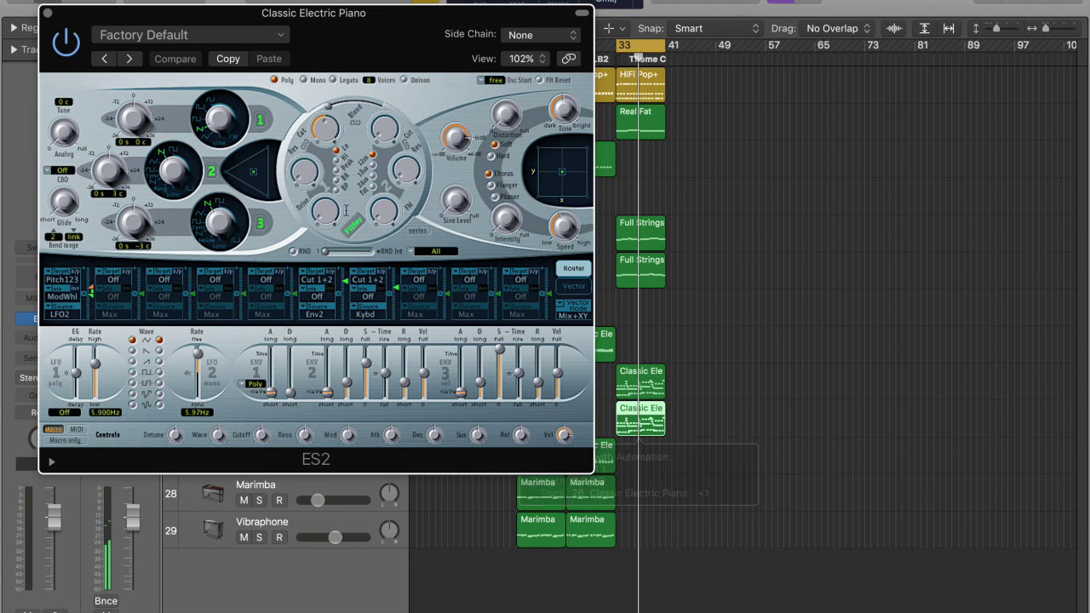
# Load the Analog Saw Init tutorial preset in ES2 and fine-tune its volume and second filter cutoff during playback.
pyautogui.click(234, 38)
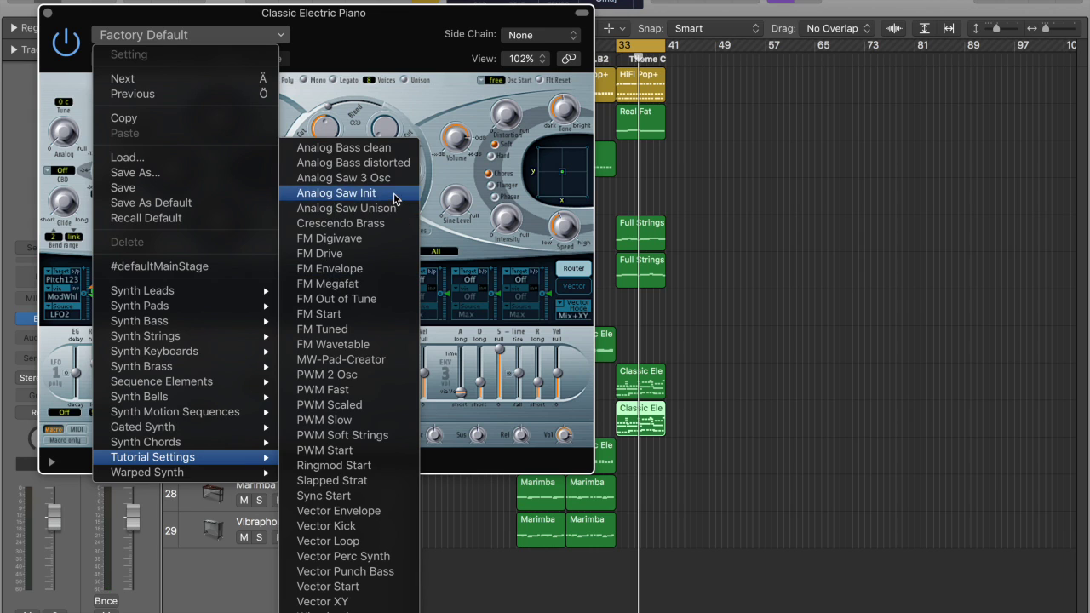
pyautogui.click(404, 193)
pyautogui.moveTo(456, 144); pyautogui.dragTo(456, 139)
pyautogui.press('space')
pyautogui.moveTo(387, 139); pyautogui.dragTo(386, 137)
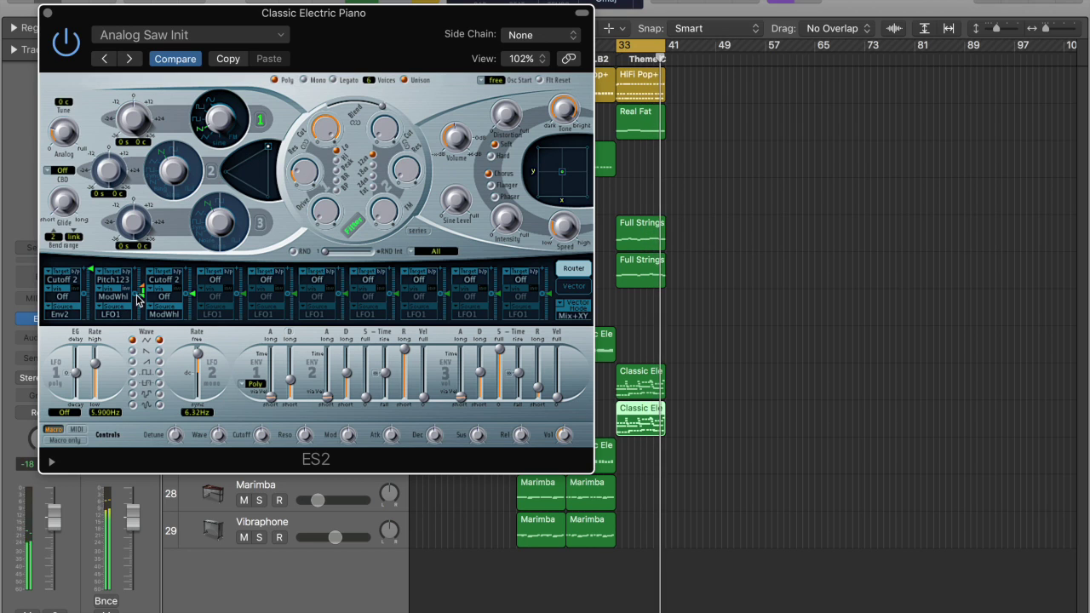
# Bypass ES2's second and third modulation routings, lower the Env2 intensity on Cutoff 2 and switch on oscillator 3.
pyautogui.click(123, 272)
pyautogui.click(176, 272)
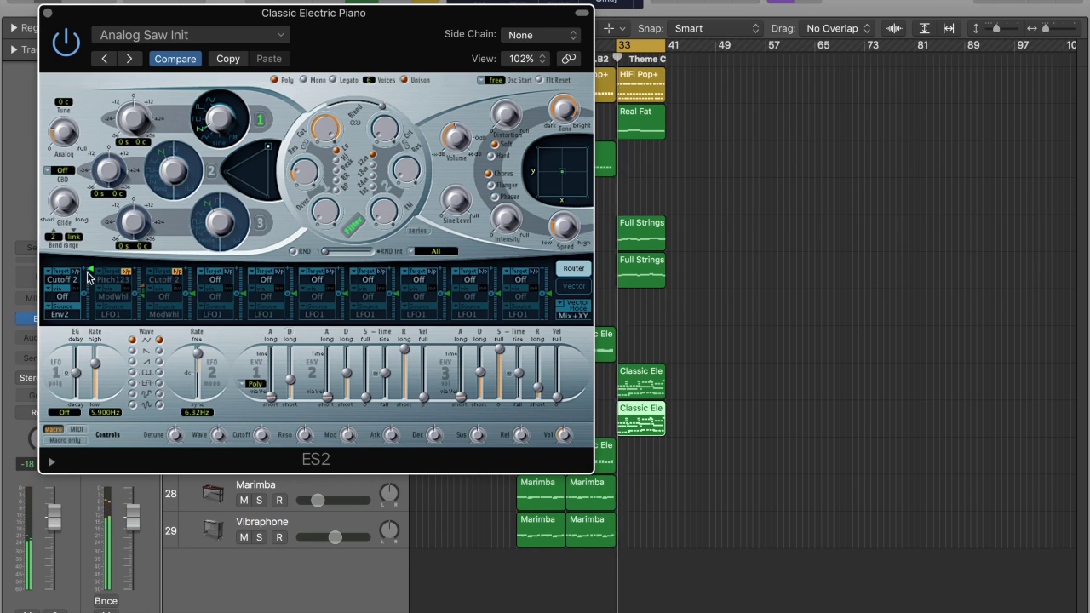
pyautogui.moveTo(89, 273); pyautogui.dragTo(93, 284)
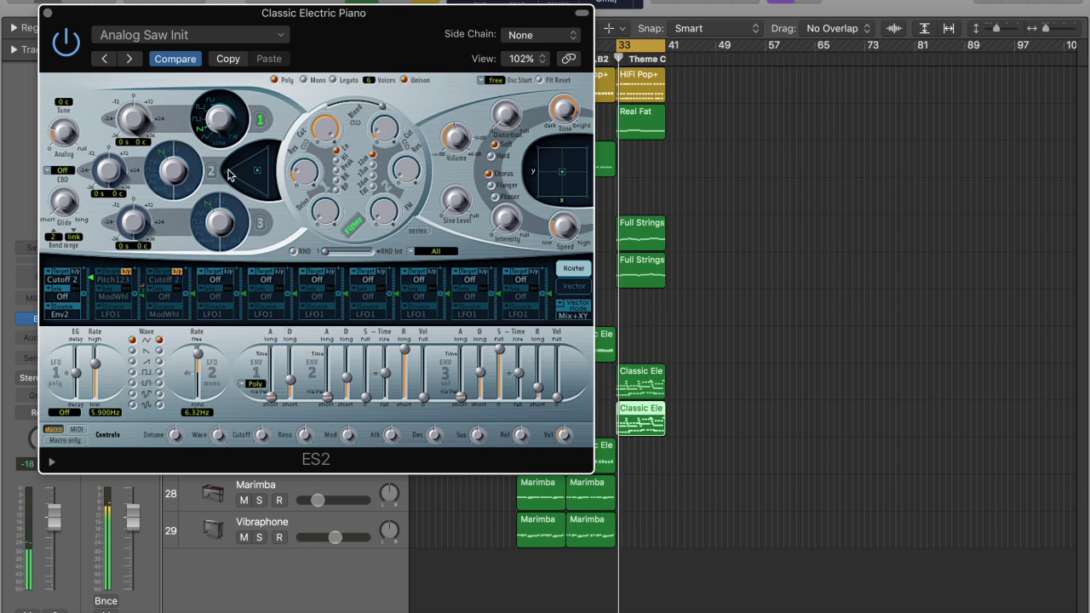
pyautogui.click(262, 224)
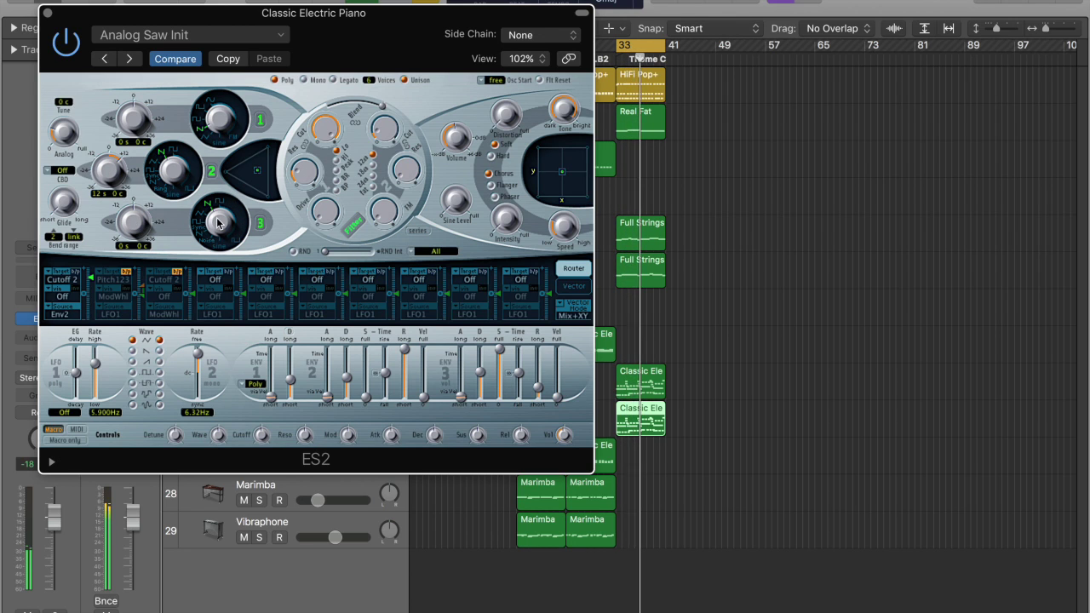
# Solo the ES2 track together with the HiFi Pop+ drums and close the synth window.
pyautogui.press('a')
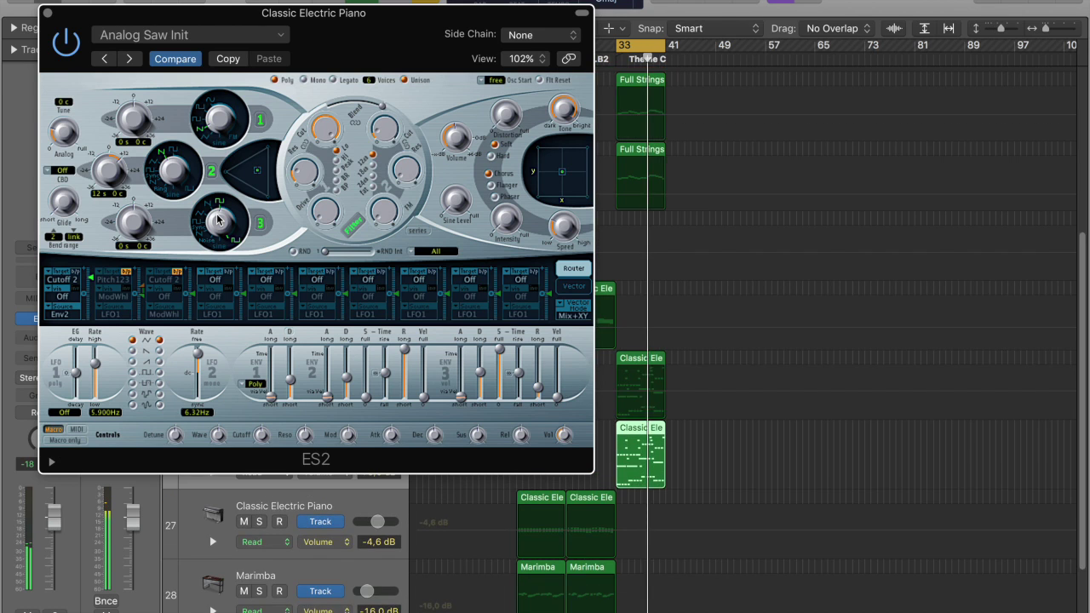
pyautogui.press('a')
pyautogui.press('s')
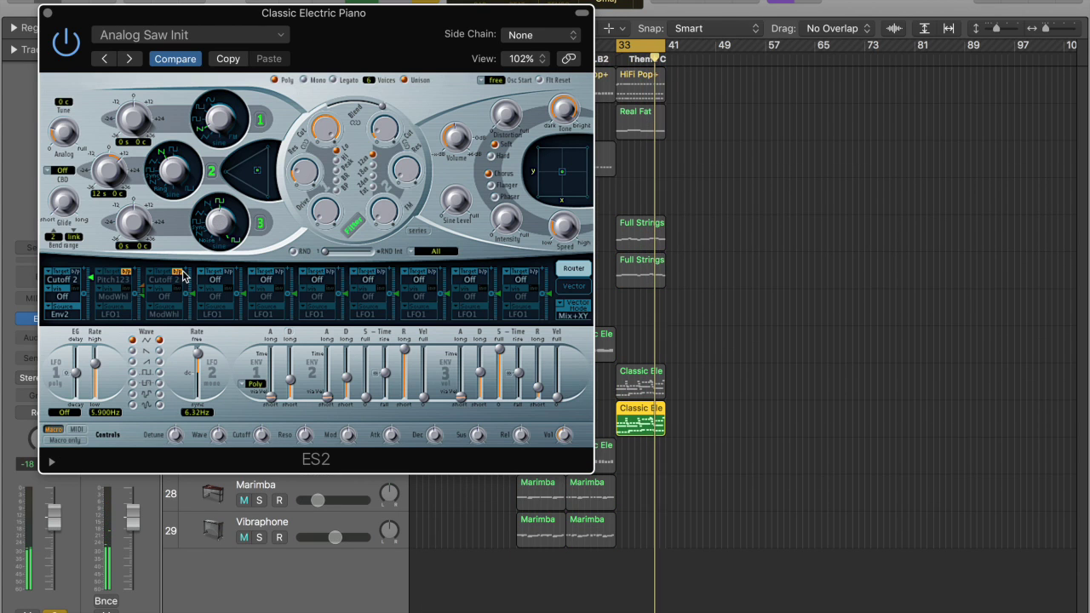
pyautogui.moveTo(383, 12); pyautogui.dragTo(689, 74)
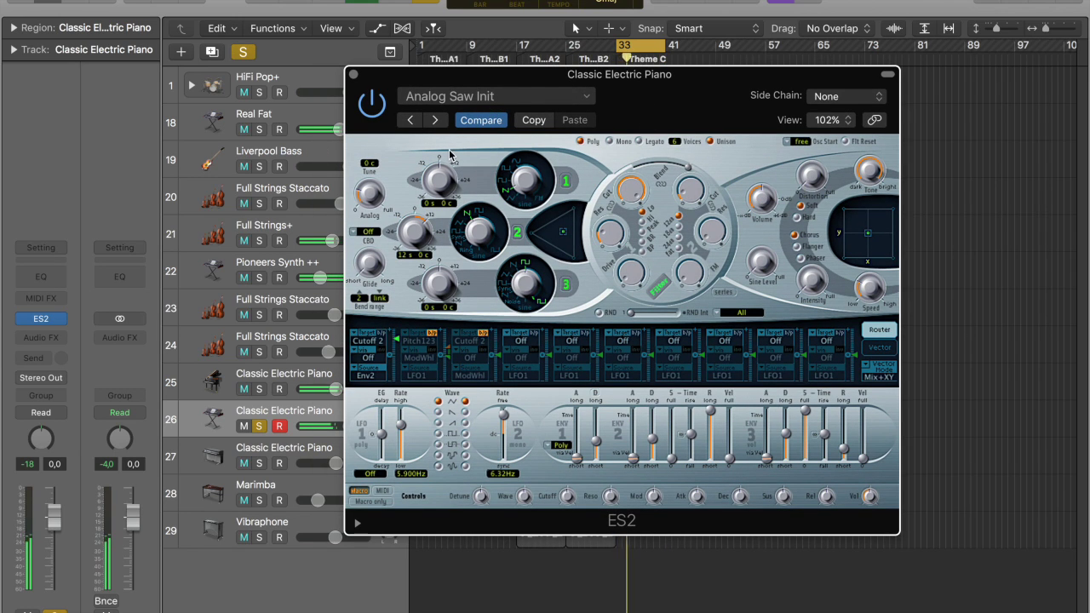
pyautogui.click(259, 91)
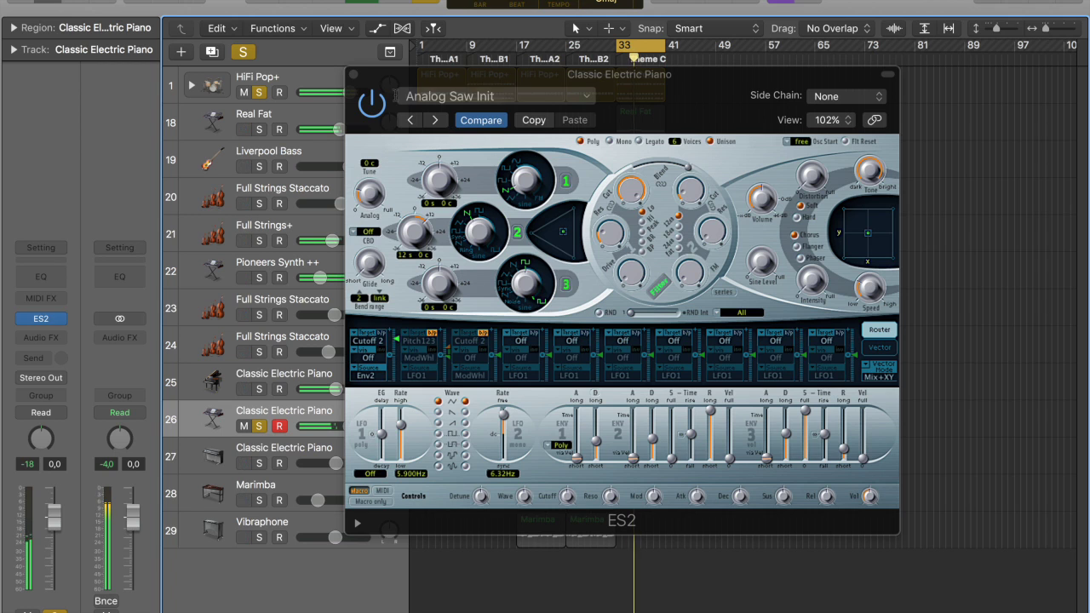
pyautogui.click(353, 74)
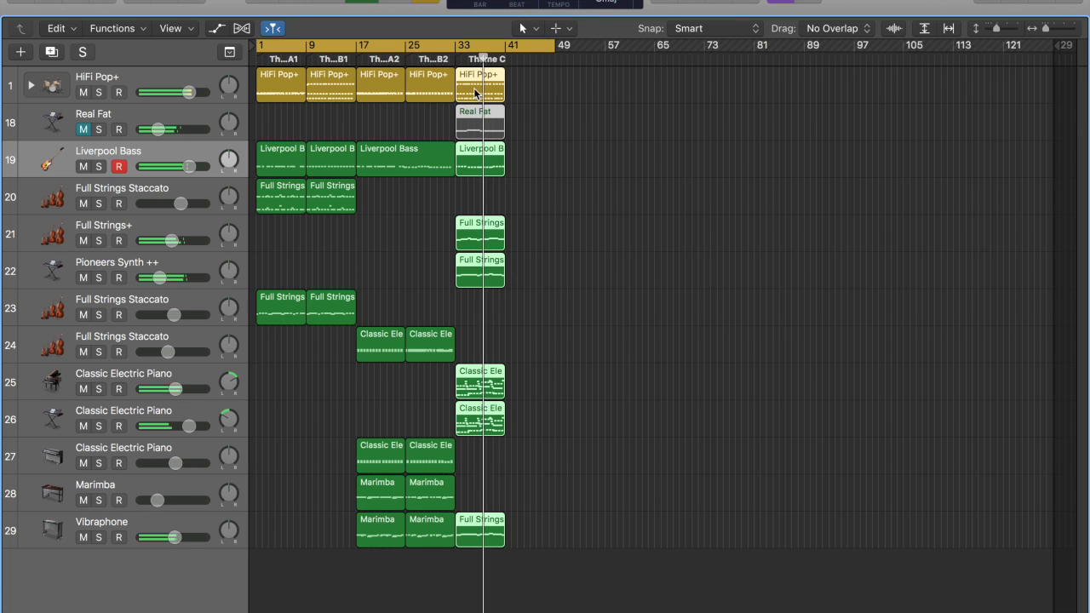
# Copy all Theme C regions from bar 33 to bar 41.
pyautogui.moveTo(471, 92); pyautogui.dragTo(522, 84)
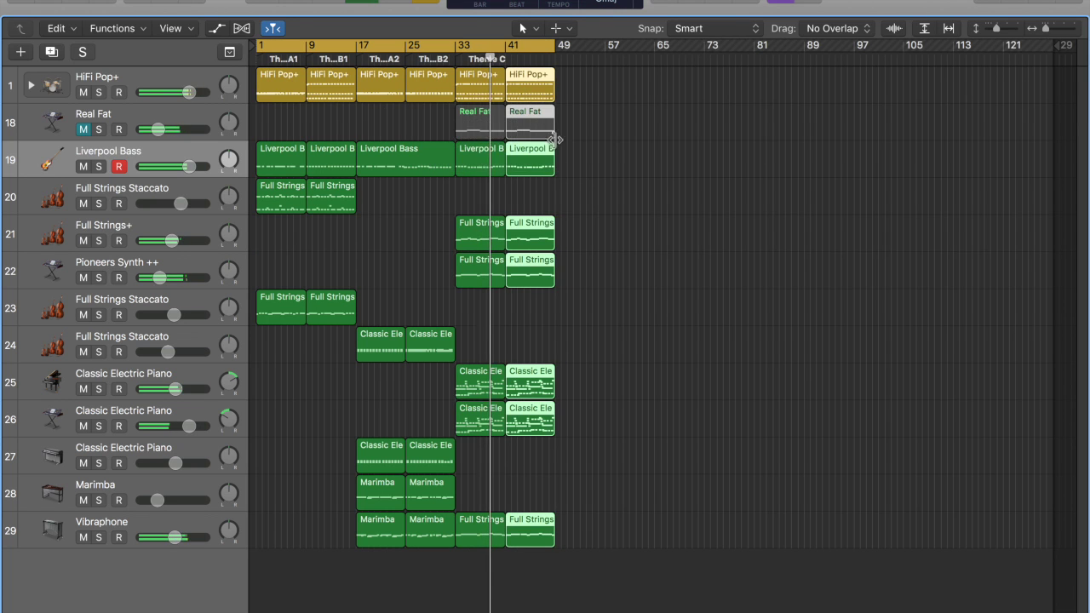
# Shift selected notes of the Full Strings+ region at bar 41 down an octave and up a semitone, and turn cycle mode off.
pyautogui.doubleClick(545, 240)
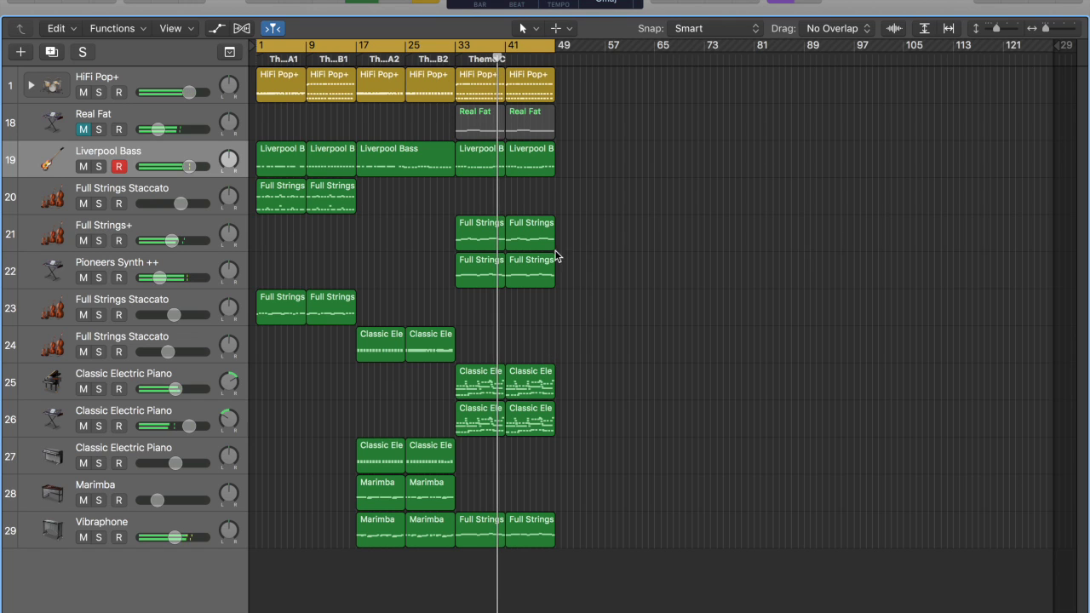
pyautogui.moveTo(706, 414); pyautogui.dragTo(709, 415)
pyautogui.hotkey('alt', 'shift', 'Down')
pyautogui.hotkey('alt', 'Up')
pyautogui.press('c')
pyautogui.moveTo(520, 57); pyautogui.dragTo(492, 59)
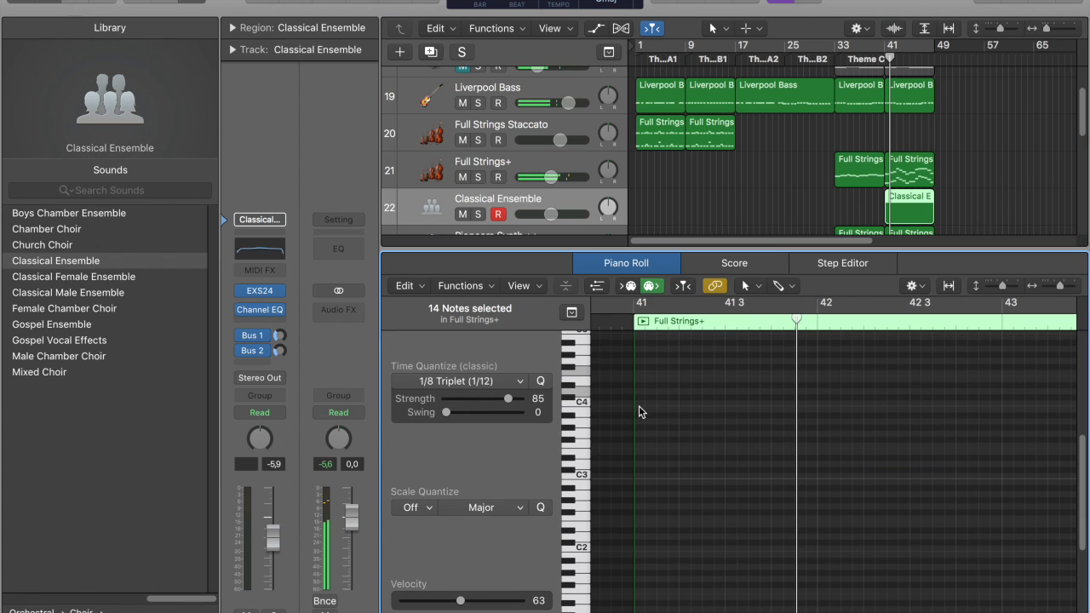
# Enter a C minor triad (C3, E♭3, G3) at bar 41 in the Classical Ensemble region and cycle bars 41 to 49.
pyautogui.keyDown('super'); pyautogui.click(641, 411); pyautogui.keyUp('super')
pyautogui.moveTo(646, 407); pyautogui.dragTo(647, 489)
pyautogui.moveTo(927, 44); pyautogui.dragTo(886, 45)
pyautogui.press('space')
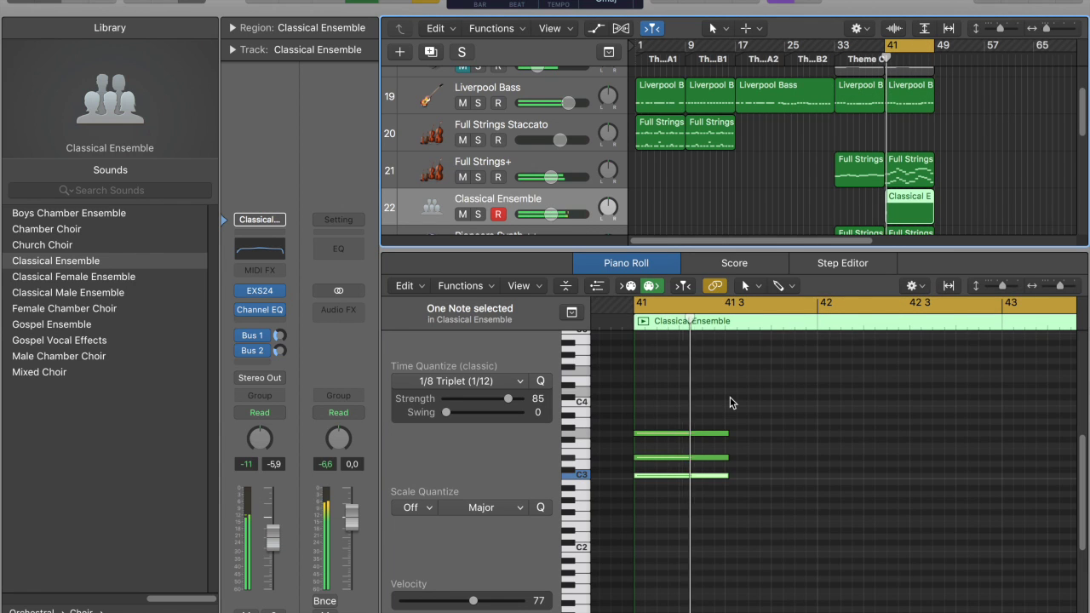
# Lengthen all three notes of the bar 41 choir chord to two bars, ending at bar 43.
pyautogui.press('space')
pyautogui.moveTo(742, 494); pyautogui.dragTo(709, 395)
pyautogui.hscroll(2, 695, 414)
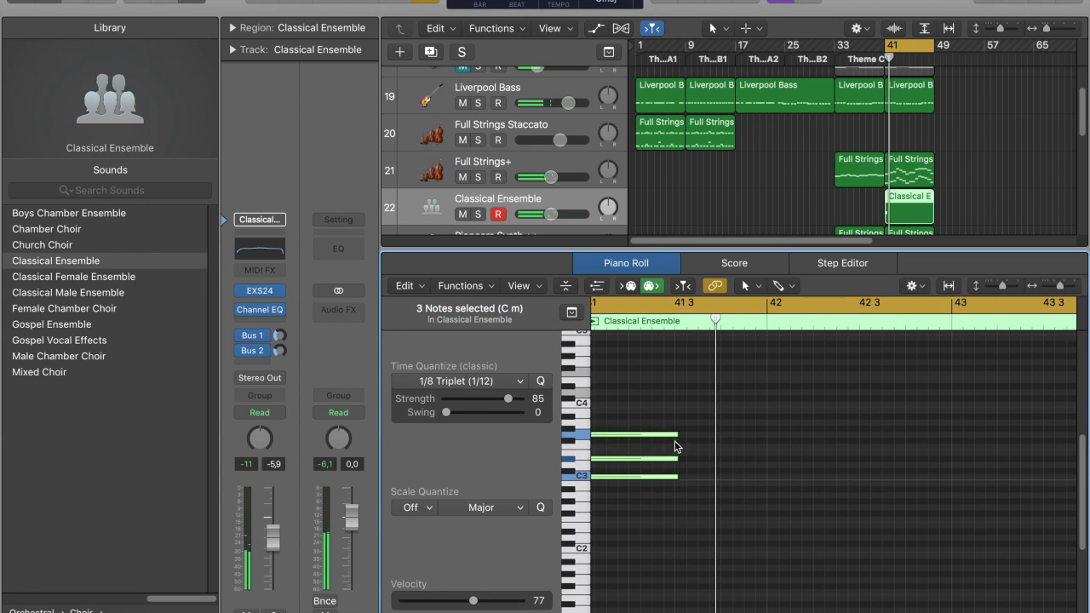
pyautogui.moveTo(677, 435); pyautogui.dragTo(956, 443)
pyautogui.press('super+Left')
pyautogui.press('super+Left')
pyautogui.press('super+Left')
pyautogui.press('super+Left')
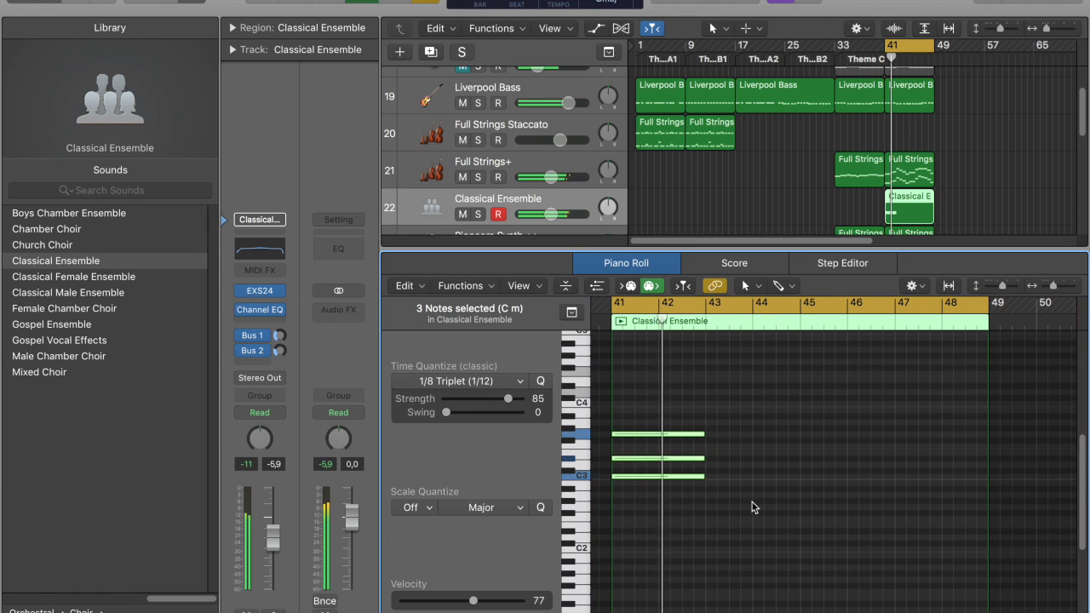
pyautogui.click(752, 508)
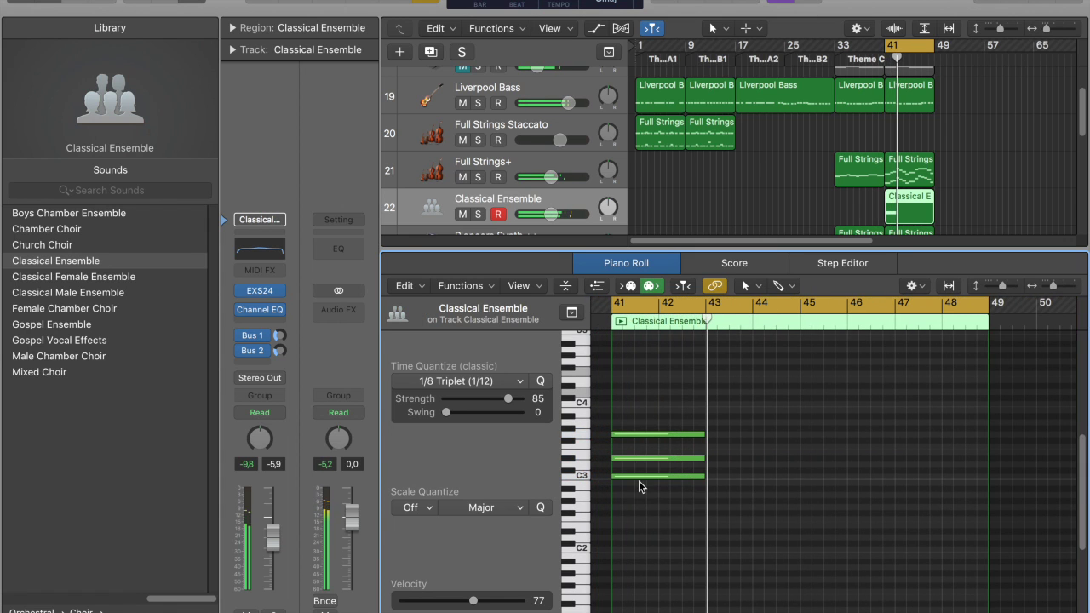
# Copy the choir chord to bar 43 and add an A♭3 note on top of it.
pyautogui.moveTo(639, 483); pyautogui.dragTo(643, 513)
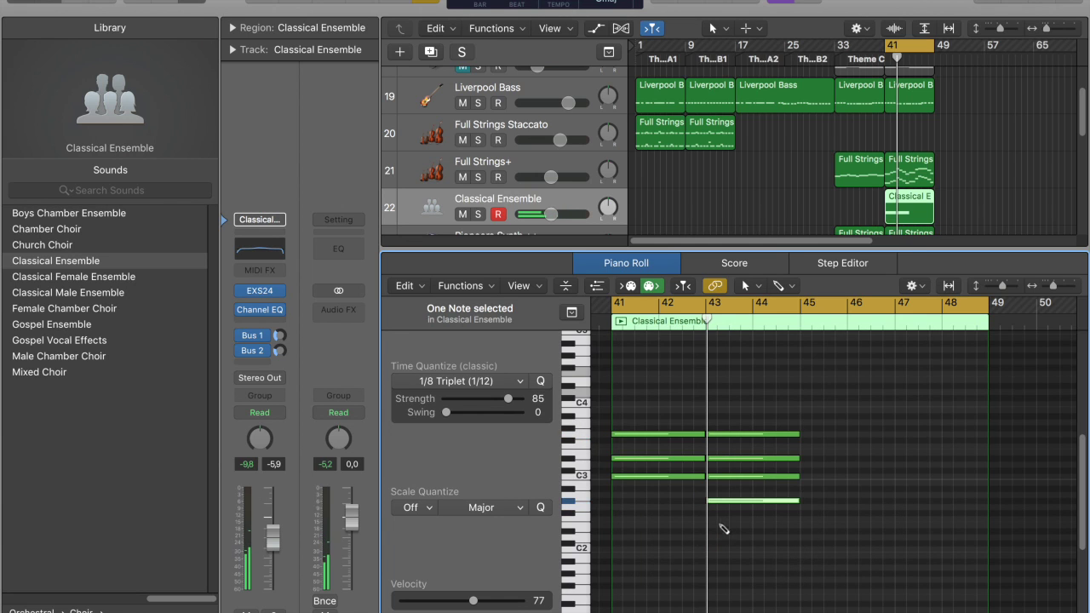
pyautogui.hotkey('alt', 'shift', 'Up')
pyautogui.press('space')
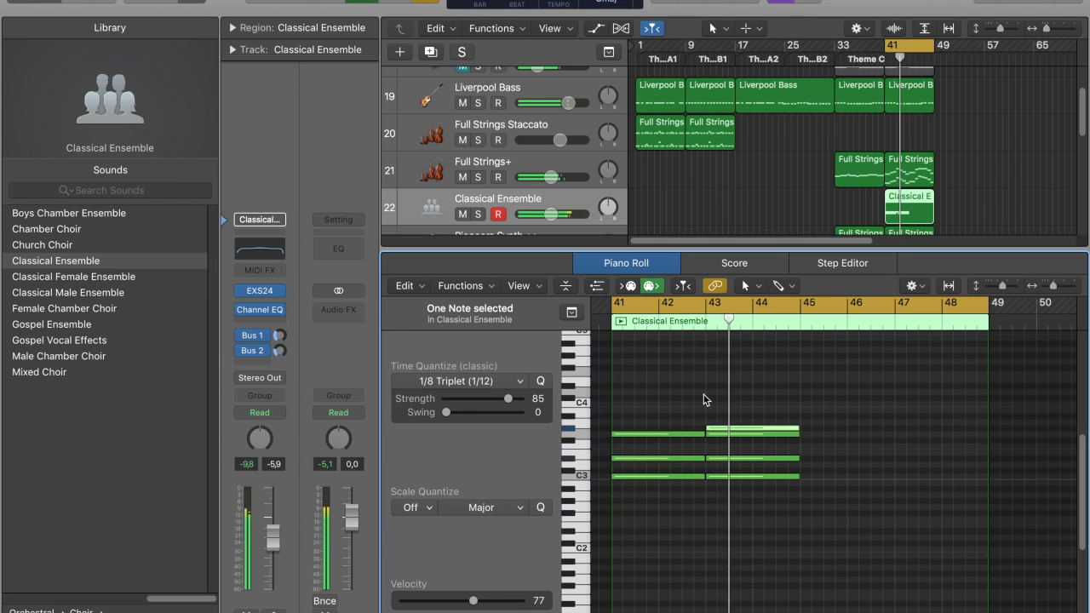
# Delete the G3 note from the bar 43 chord and lower the Classical Ensemble track's volume to -12.2 dB.
pyautogui.moveTo(552, 214); pyautogui.dragTo(544, 214)
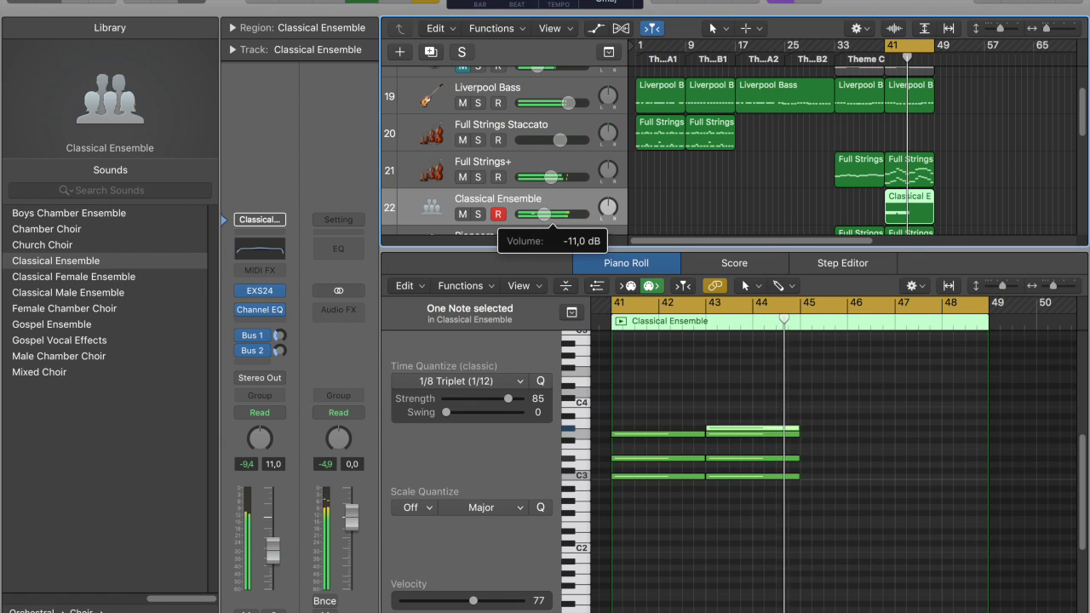
pyautogui.click(757, 433)
pyautogui.press('BackSpace')
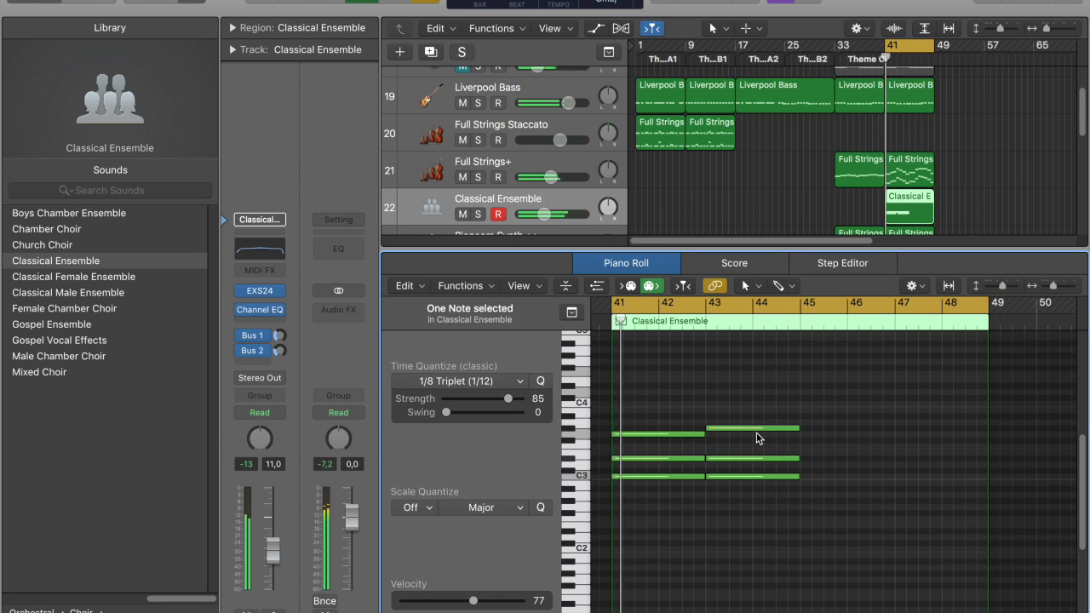
pyautogui.moveTo(544, 214); pyautogui.dragTo(542, 214)
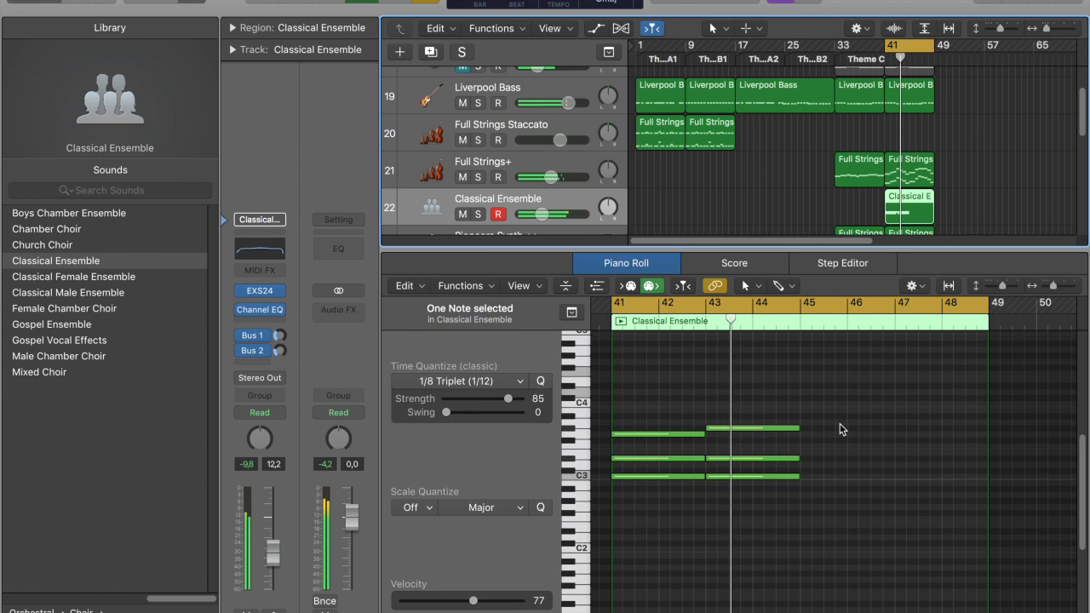
# Add two-bar choir chords D3, F♯3, A3 at bar 45 and D♭3, F3, A♭3 at bar 47.
pyautogui.click(756, 428)
pyautogui.moveTo(837, 426); pyautogui.dragTo(843, 448)
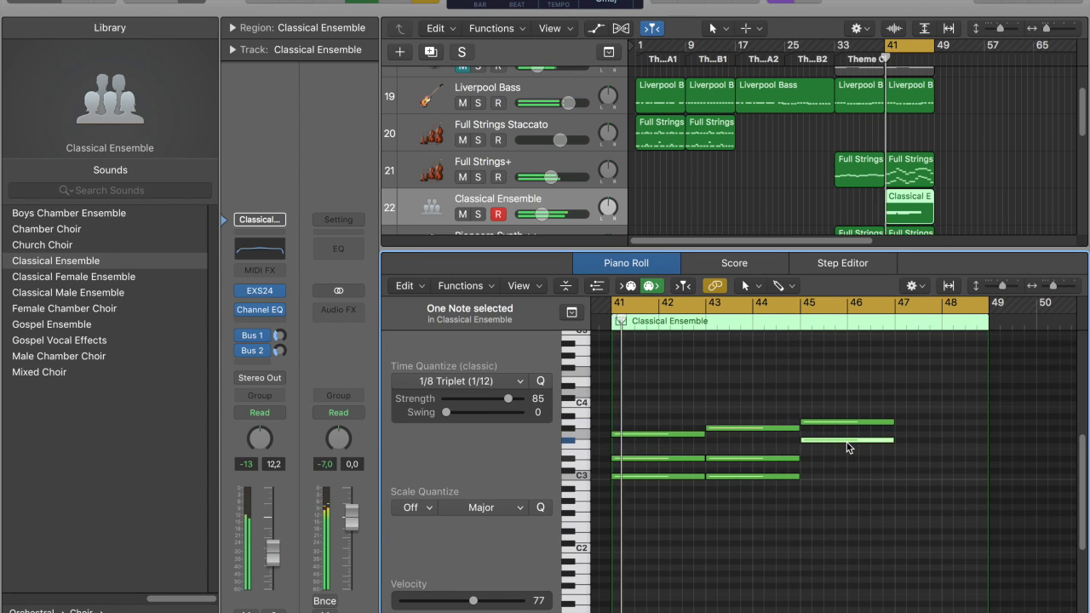
pyautogui.press('BackSpace')
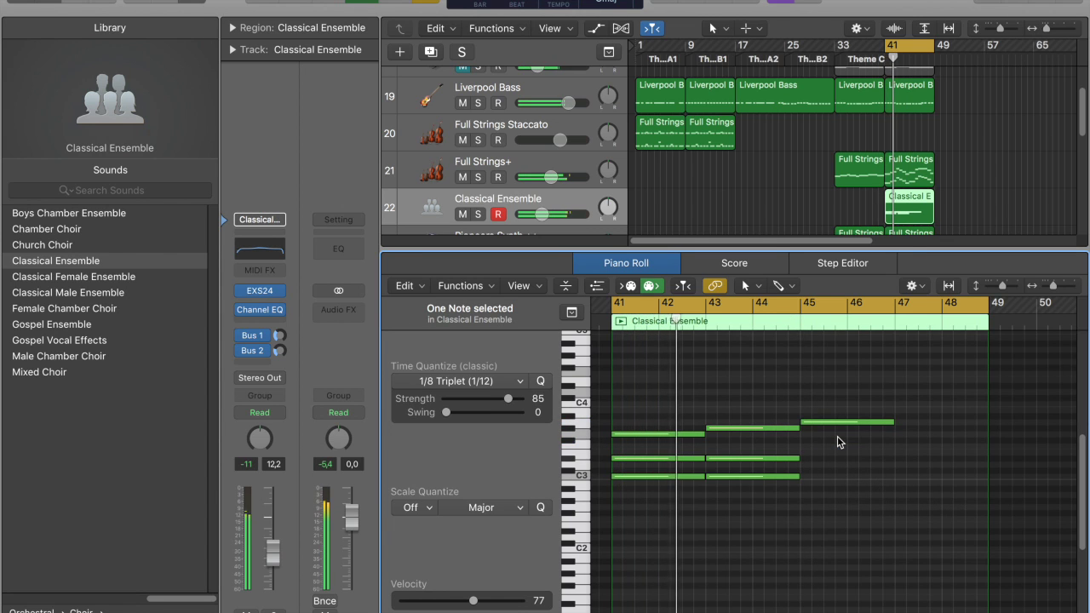
pyautogui.click(788, 323)
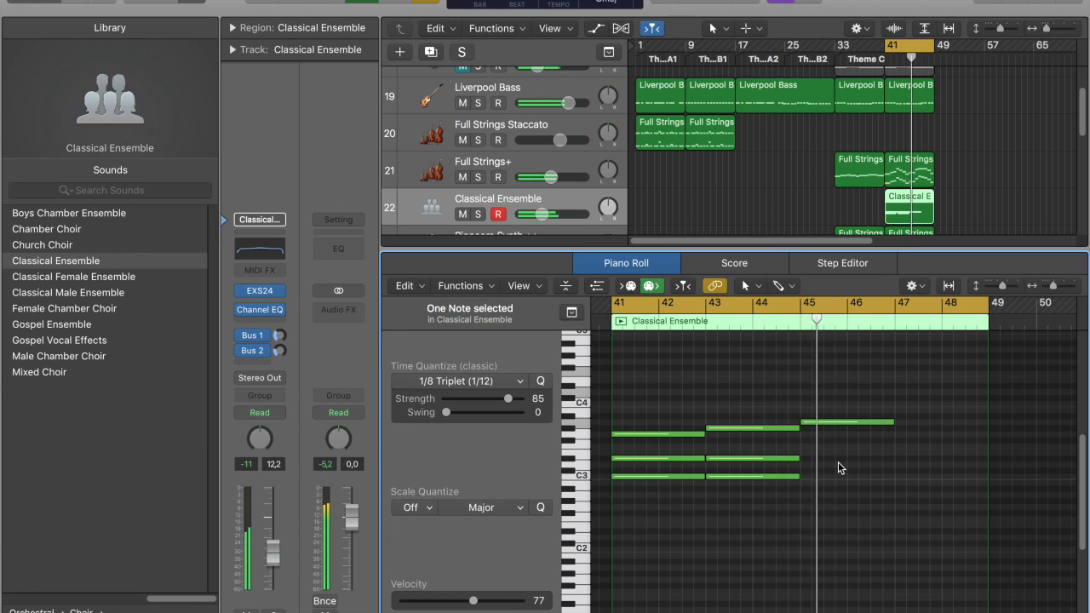
pyautogui.moveTo(838, 421); pyautogui.dragTo(946, 474)
pyautogui.press('space')
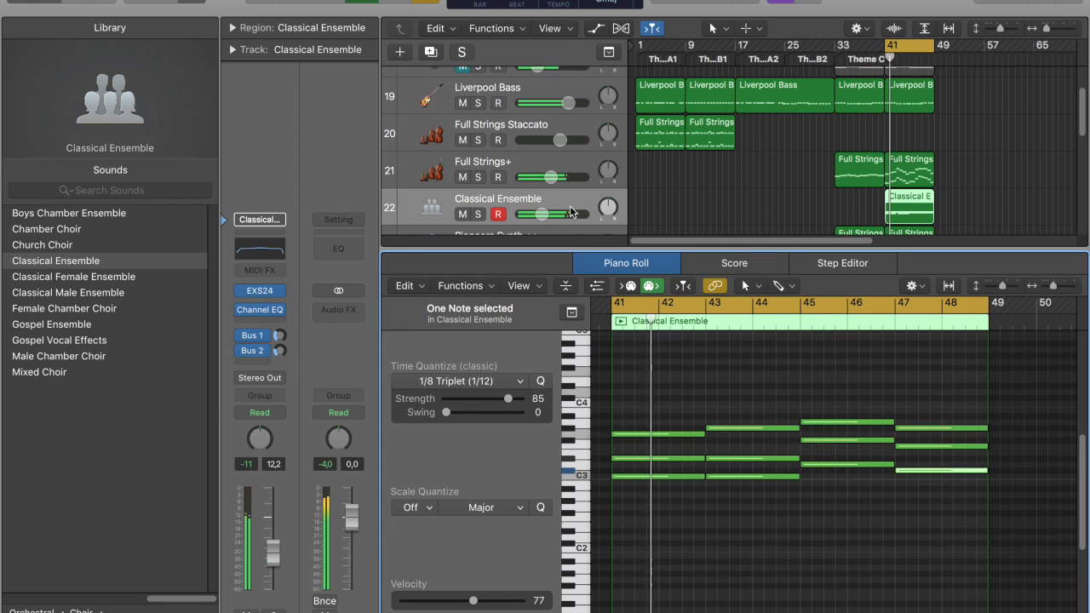
# Lower the Classical Ensemble track's volume to -13.8 dB and add a send to Bus 6, Small Hall/1.6s Short Vocal Hall.
pyautogui.moveTo(542, 214); pyautogui.dragTo(537, 217)
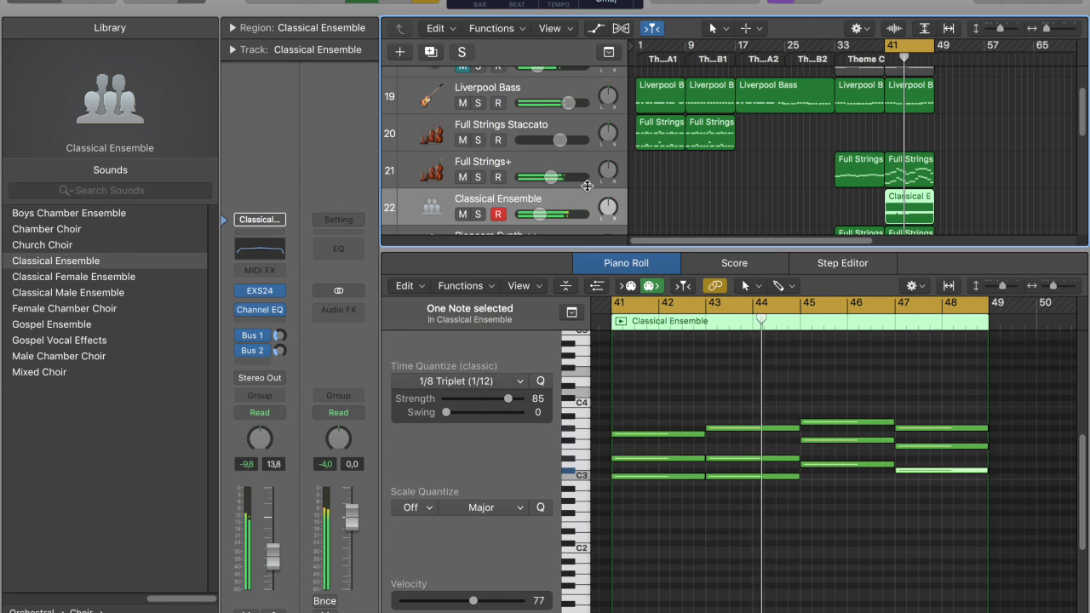
pyautogui.click(260, 351)
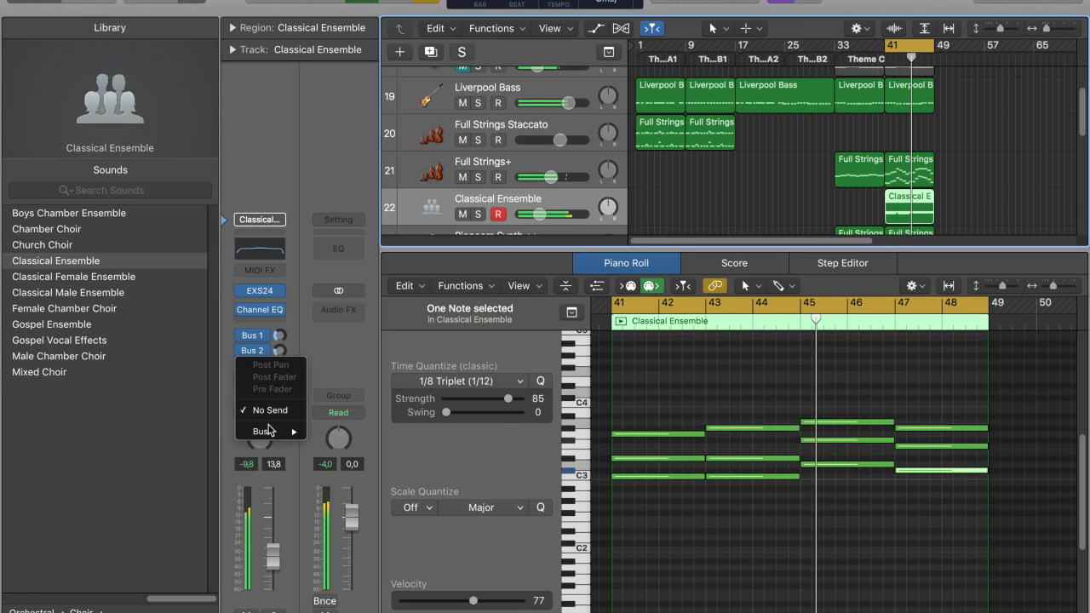
pyautogui.moveTo(264, 431)
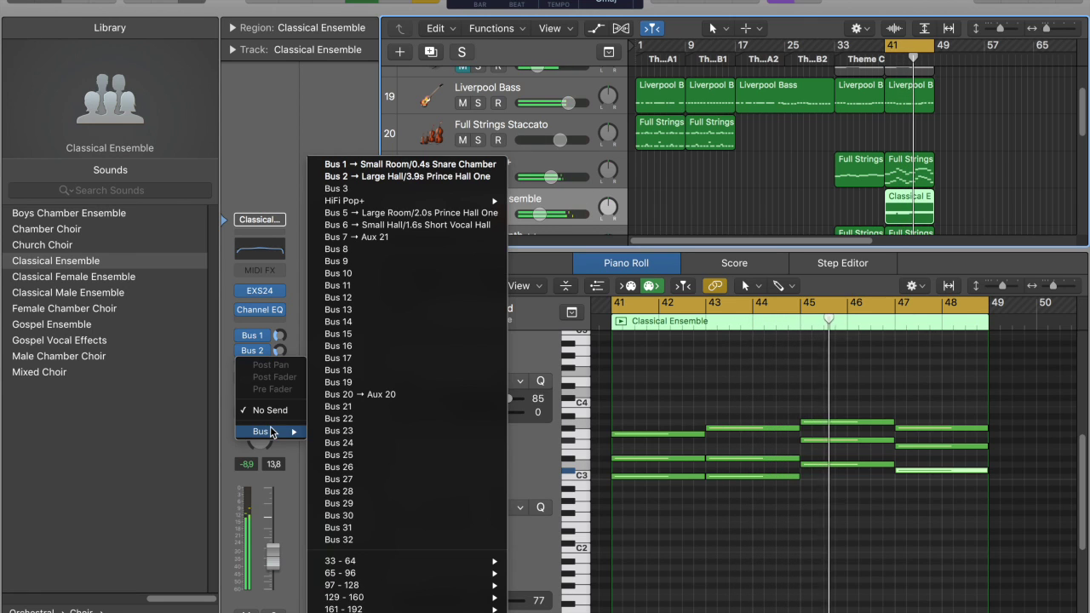
pyautogui.click(379, 225)
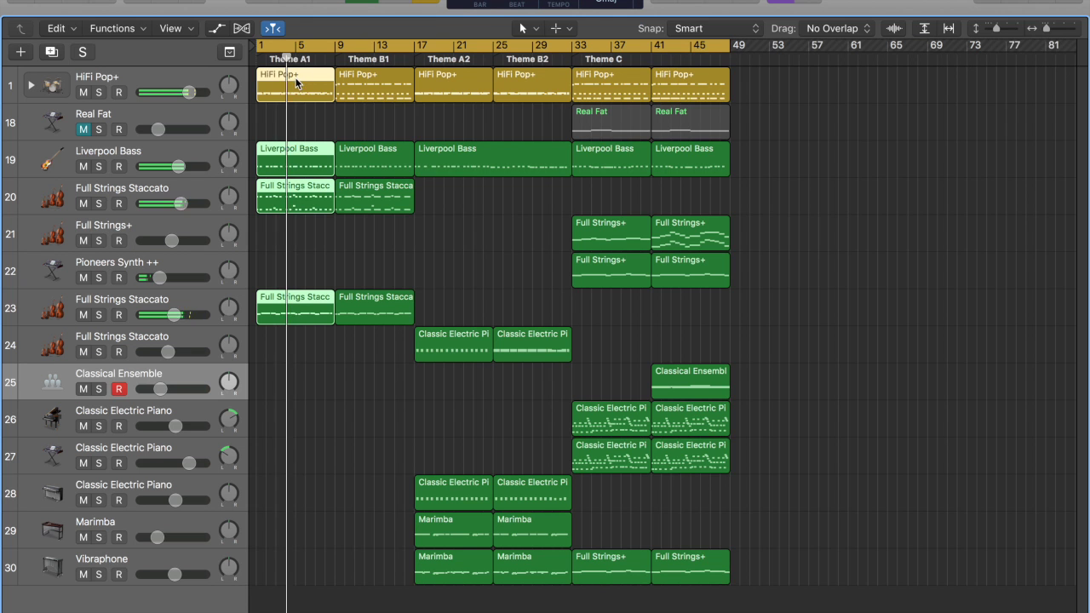
# Copy the four Theme A1 regions at bar 1 to bar 49 and play the arrangement from bar 41.
pyautogui.moveTo(313, 85); pyautogui.dragTo(784, 92)
pyautogui.click(649, 60)
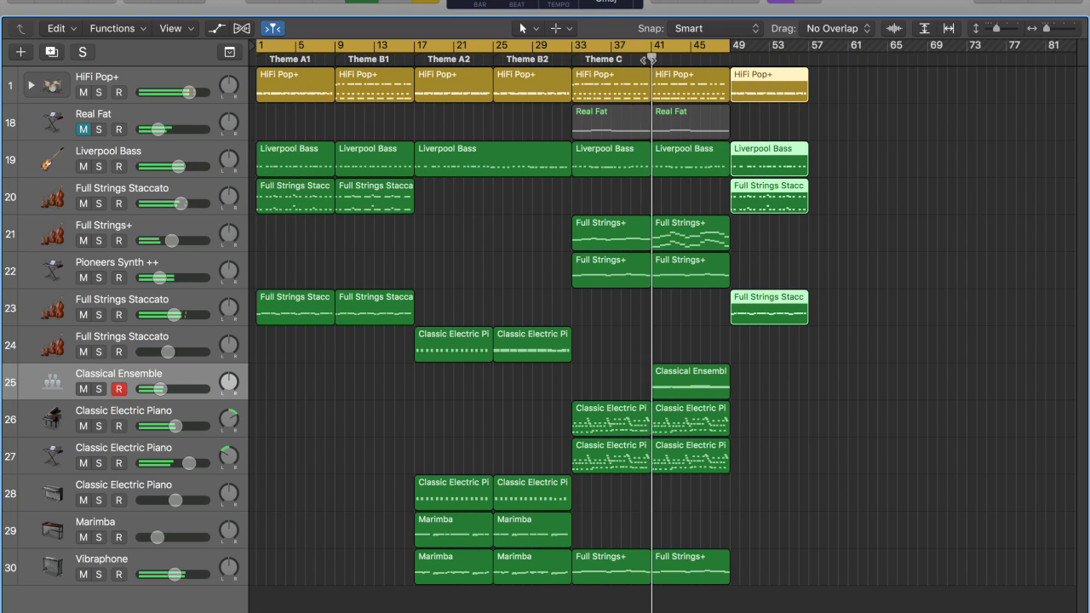
pyautogui.click(644, 320)
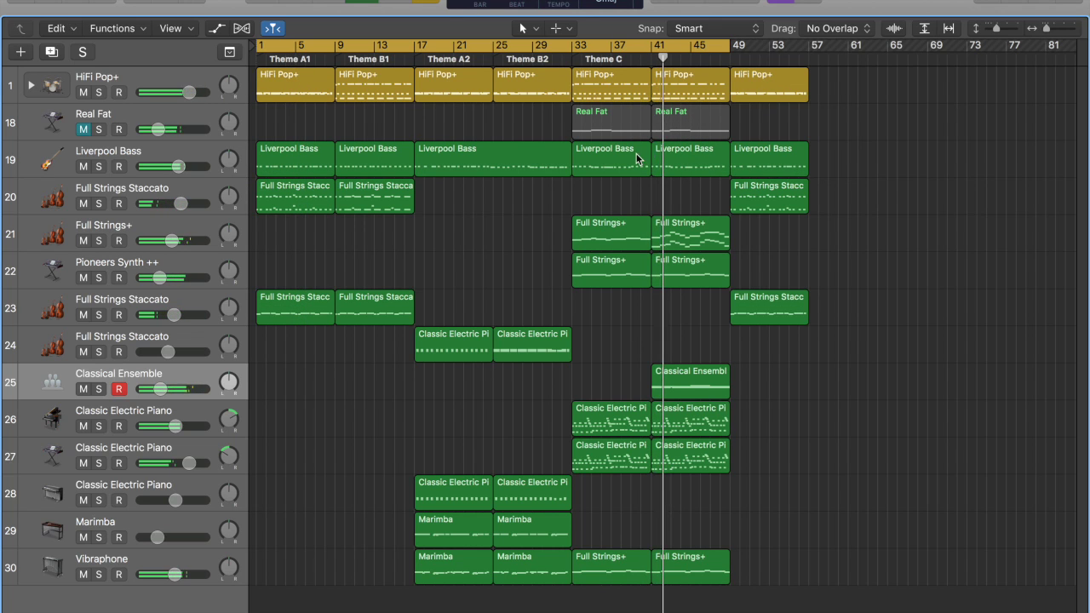
# Copy the Liverpool Bass regions at bars 33 and 41 to Full Strings Staccato track 24, and the bar 41 one also to track 20.
pyautogui.moveTo(613, 182); pyautogui.dragTo(611, 353)
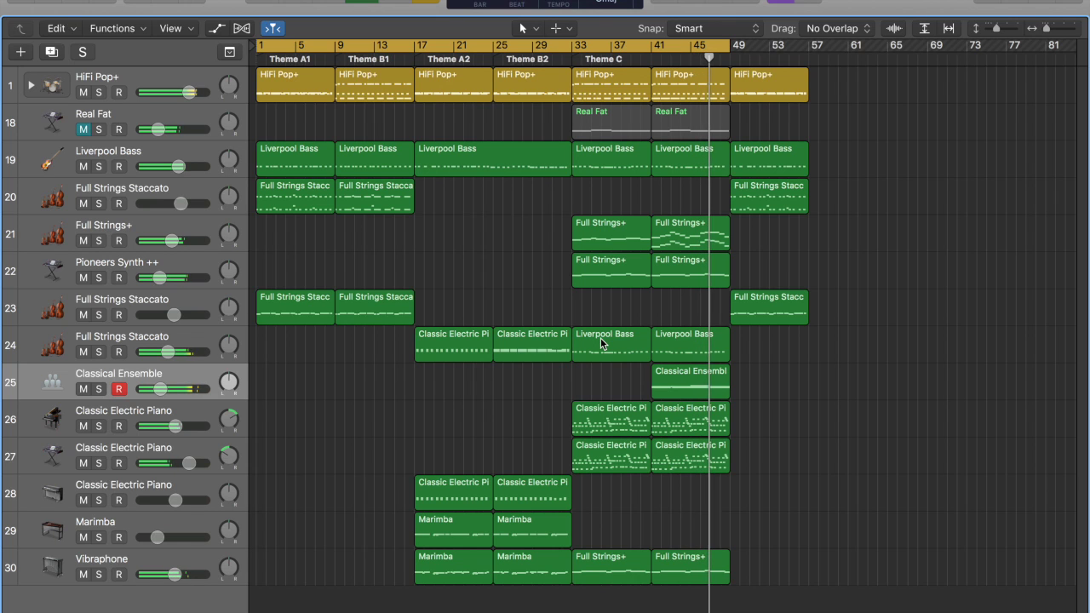
pyautogui.moveTo(664, 341); pyautogui.dragTo(663, 206)
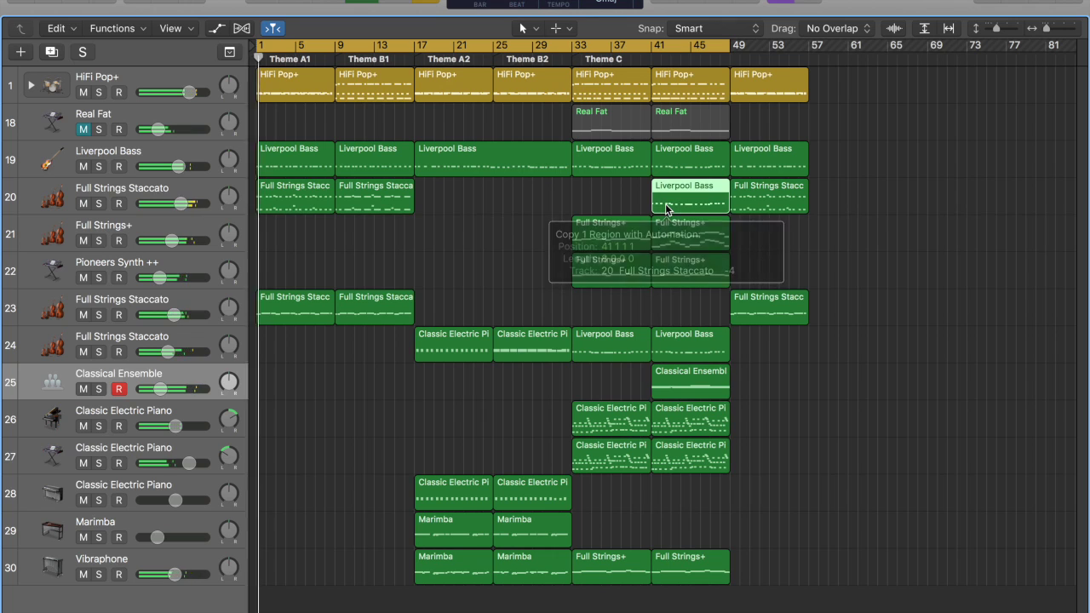
pyautogui.click(631, 63)
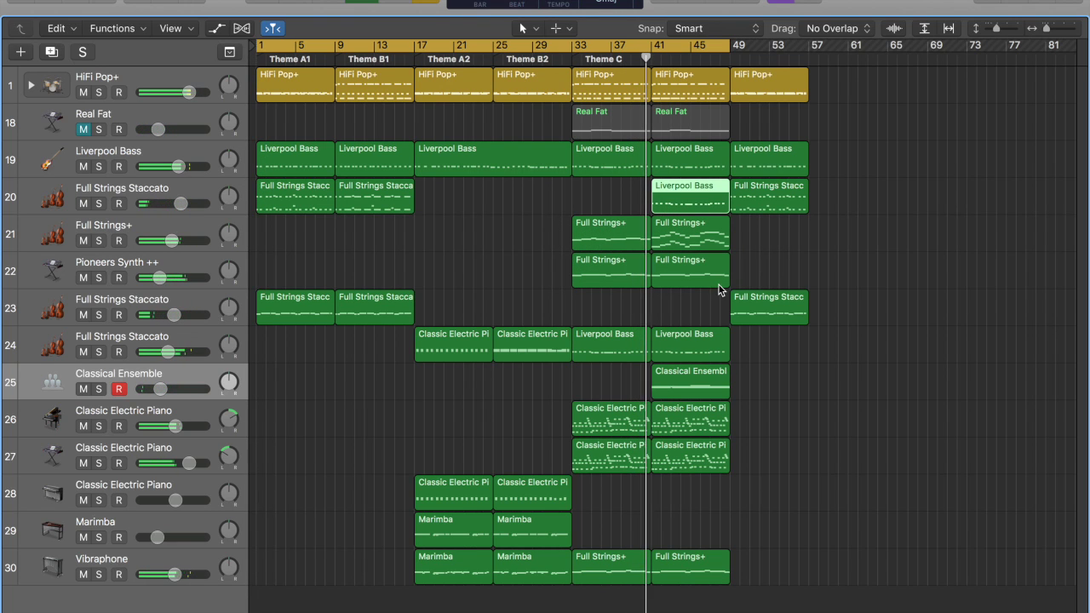
# Transpose all notes of the copied Liverpool Bass region on track 20 down an octave and set their velocity to 55.
pyautogui.doubleClick(695, 195)
pyautogui.hotkey('alt', 'shift', 'Down')
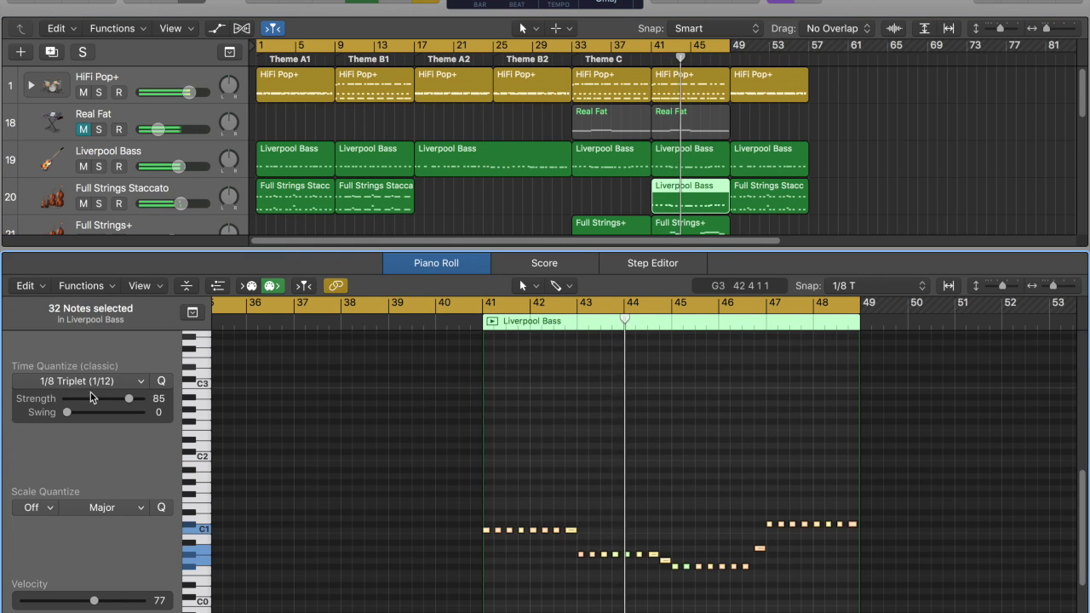
pyautogui.moveTo(93, 600); pyautogui.dragTo(75, 601)
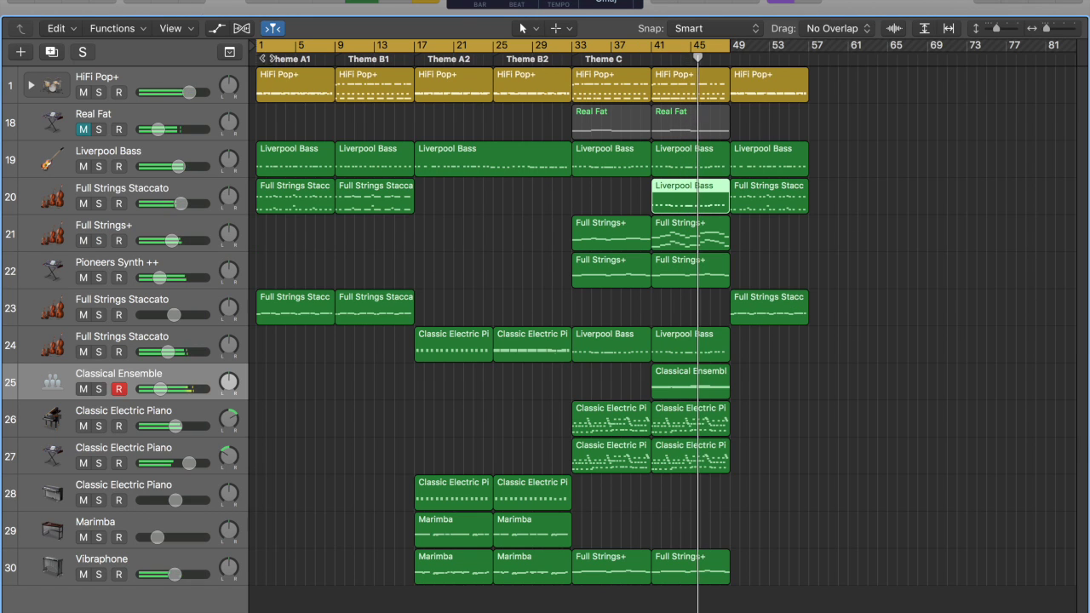
pyautogui.press('e')
pyautogui.click(519, 286)
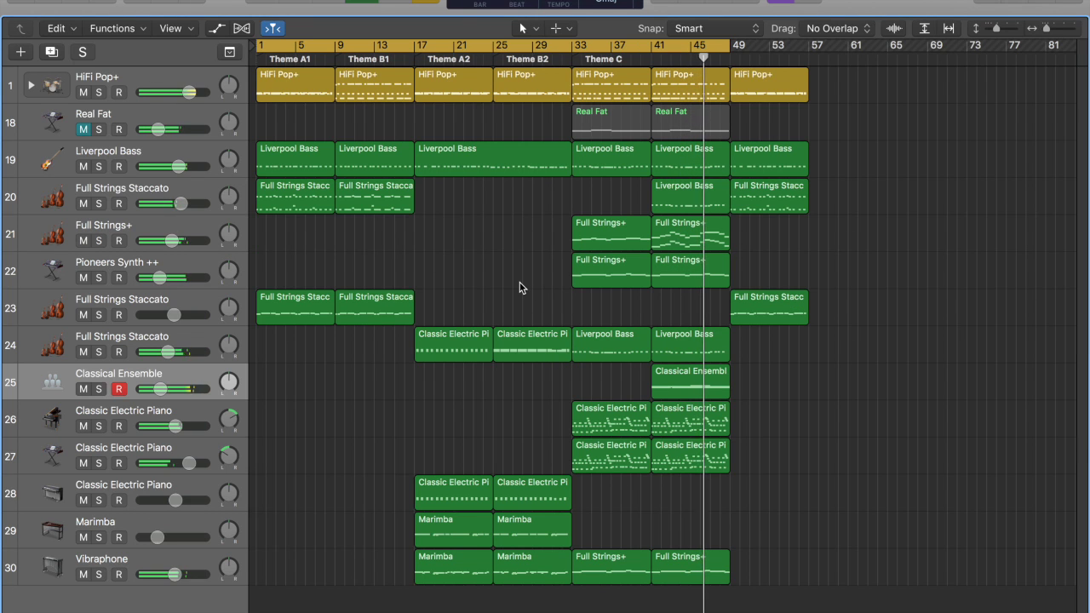
# Solo Full Strings Staccato track 20 and open its bar 41 region in the Piano Roll around bars 47 and 48.
pyautogui.click(720, 202)
pyautogui.click(720, 57)
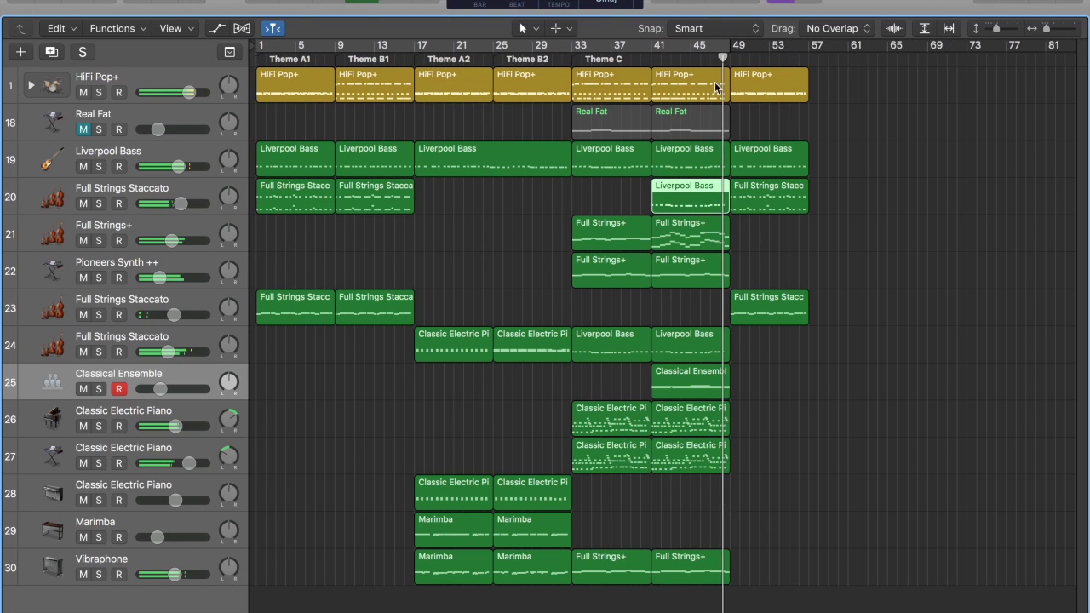
pyautogui.click(100, 203)
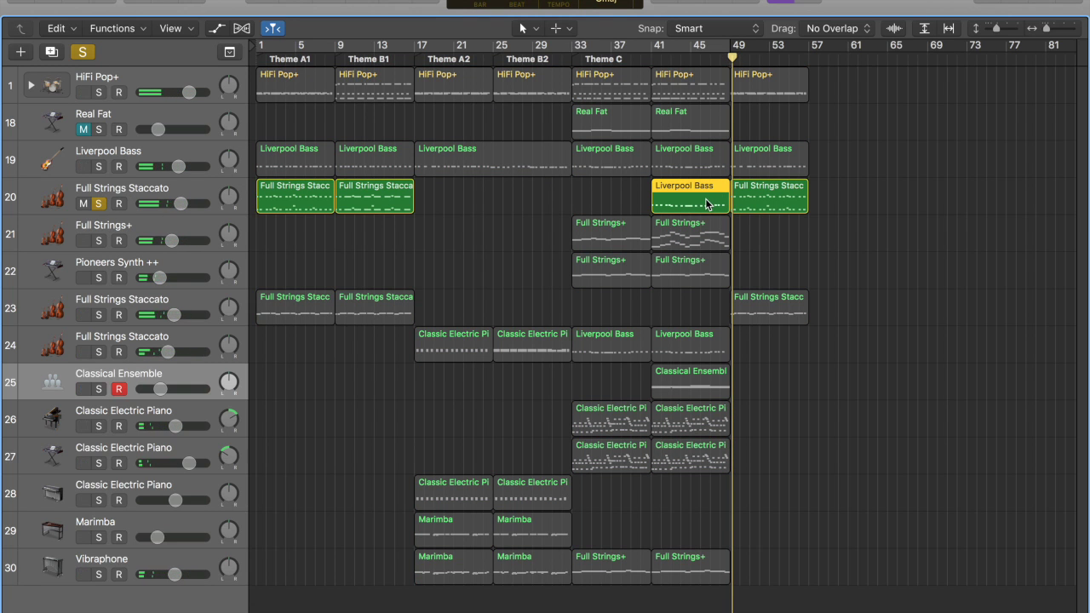
pyautogui.doubleClick(707, 205)
pyautogui.press('super+Right')
pyautogui.press('super+Right')
pyautogui.press('super+Right')
pyautogui.hscroll(10, 830, 415)
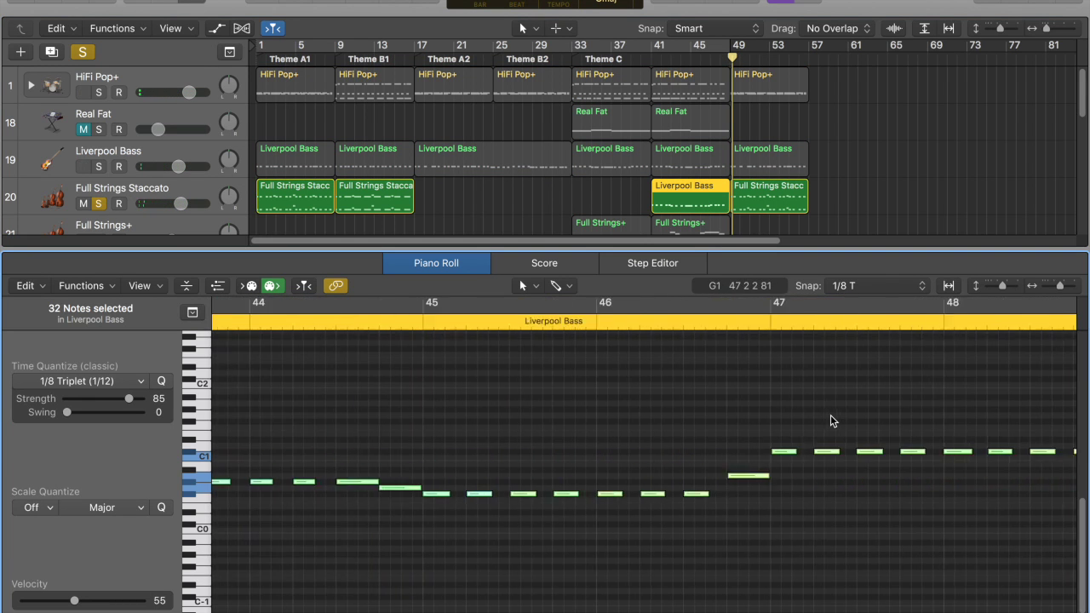
pyautogui.click(606, 407)
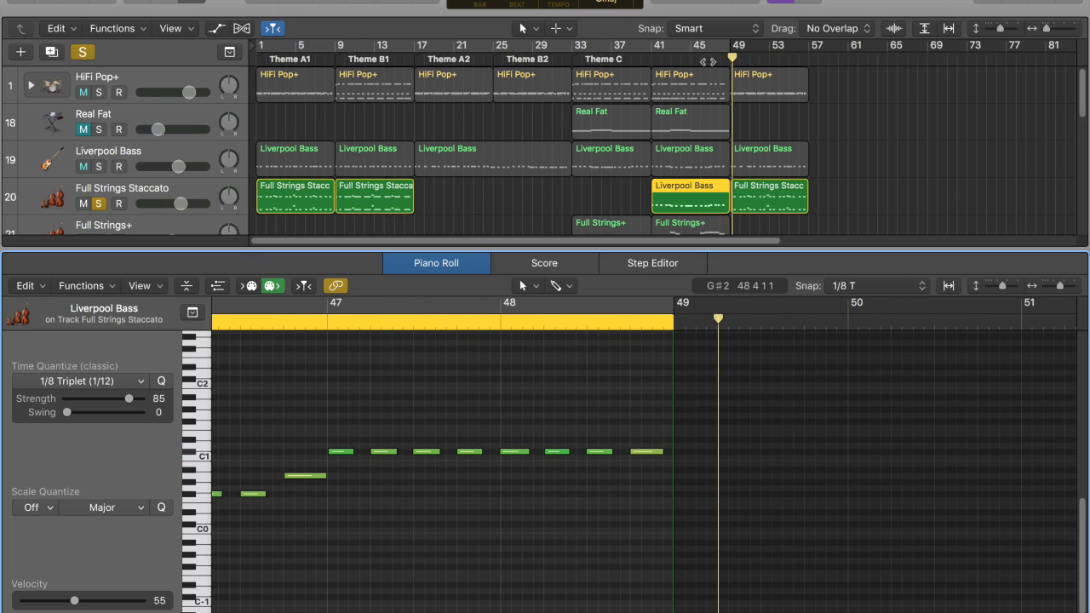
pyautogui.press('space')
pyautogui.click(554, 492)
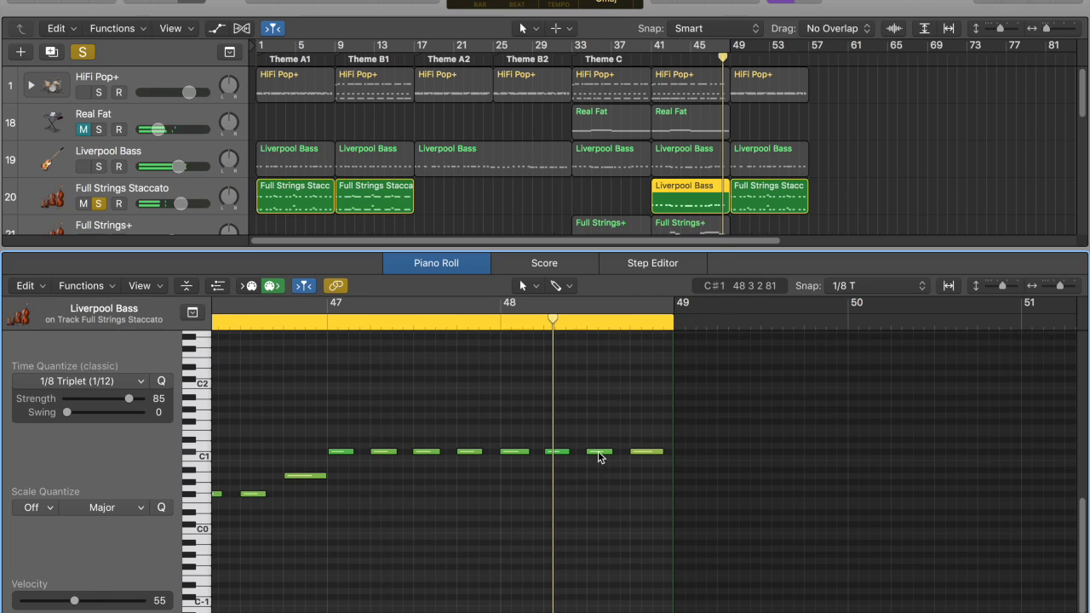
# Replace the last two notes of bar 48 with an ascending eighth-triplet run G♯0, A♯0, C1, C♯1, D♯1, F1.
pyautogui.hotkey('alt', 'Down')
pyautogui.hotkey('alt', 'Down')
pyautogui.hotkey('alt', 'Down')
pyautogui.hotkey('alt', 'Up')
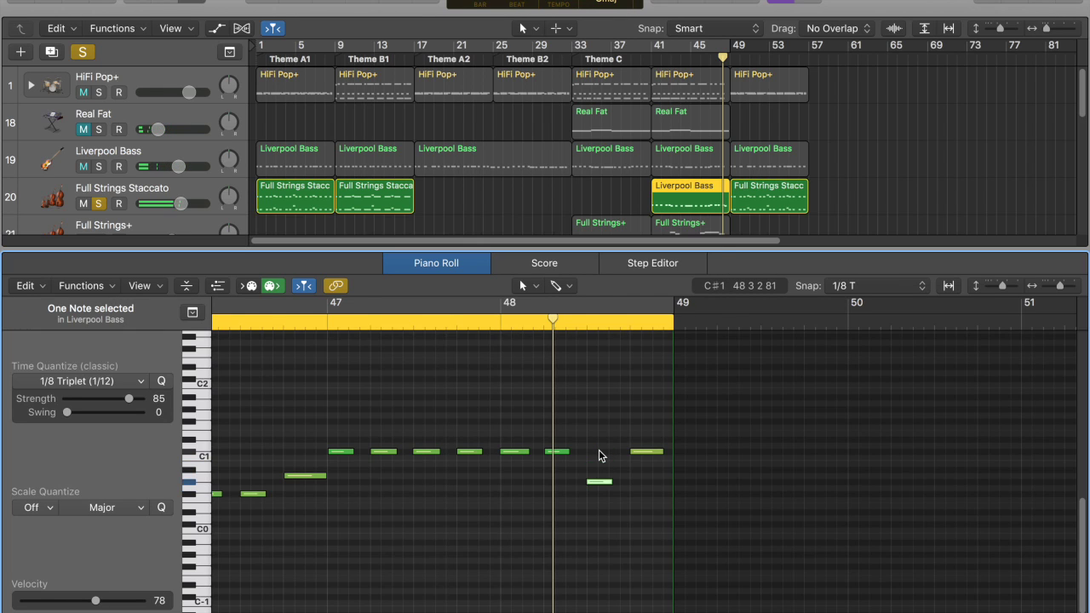
pyautogui.moveTo(611, 482); pyautogui.dragTo(666, 428)
pyautogui.click(603, 469)
pyautogui.moveTo(585, 502); pyautogui.dragTo(746, 345)
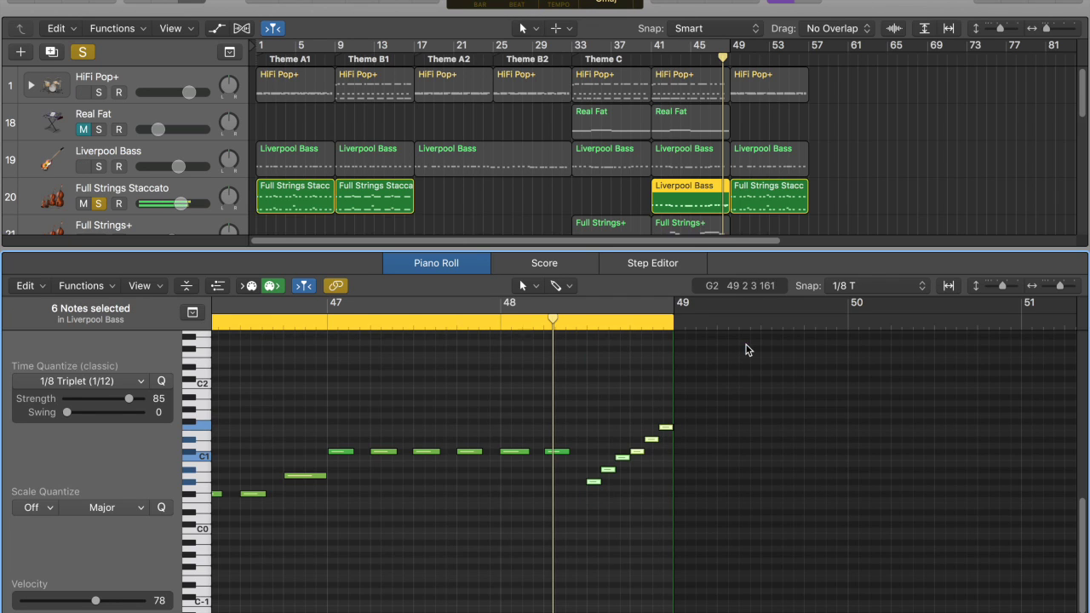
# Raise the run's velocities progressively to 118 on the last note, and move that note up to A♯1 against the bar 49 region.
pyautogui.moveTo(710, 506); pyautogui.dragTo(618, 356)
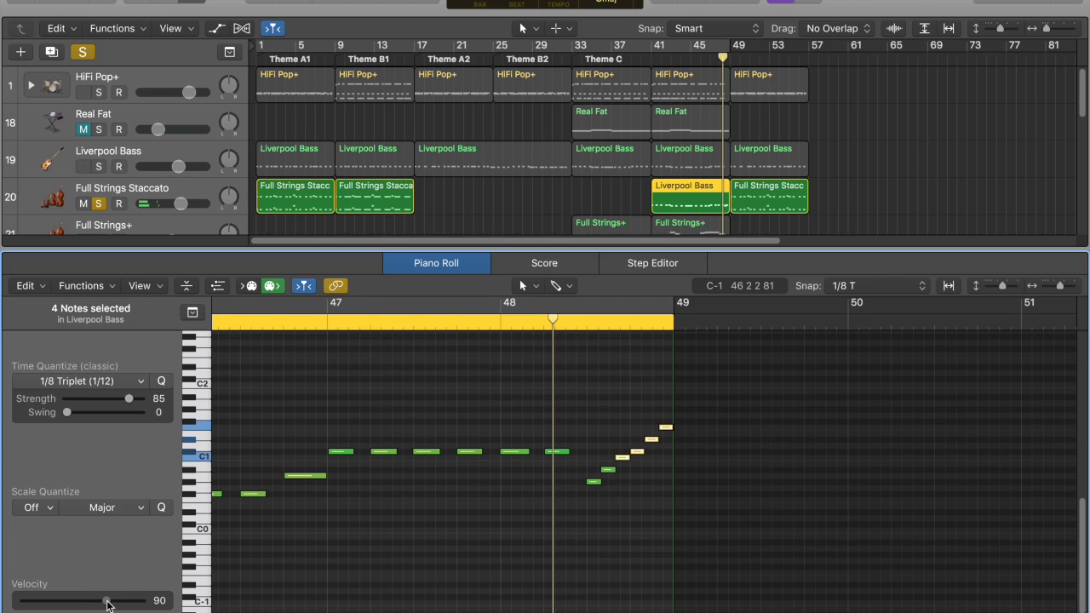
pyautogui.moveTo(725, 481); pyautogui.dragTo(651, 393)
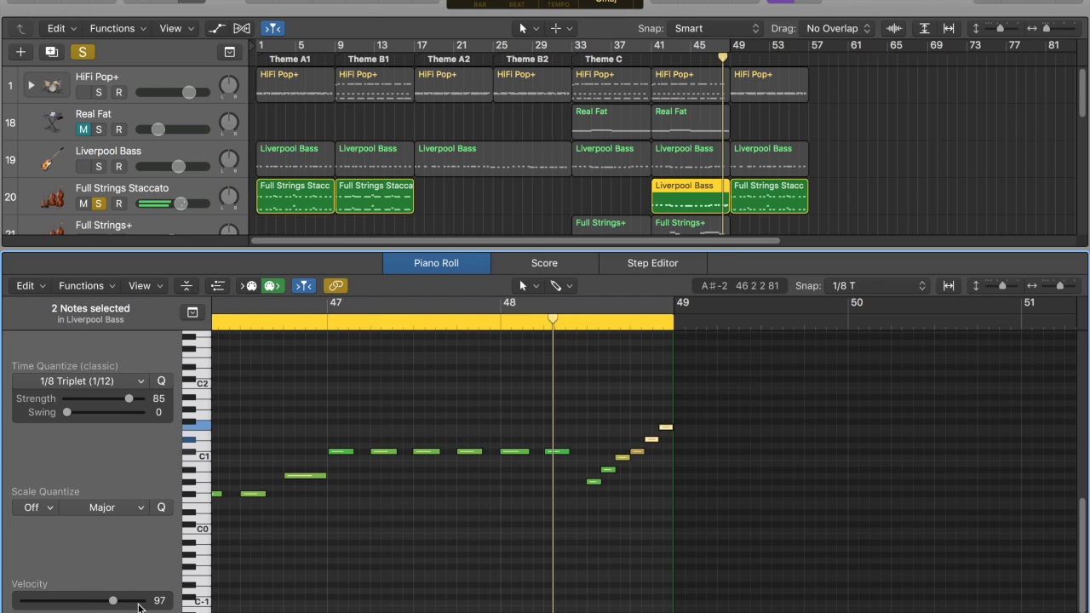
pyautogui.moveTo(725, 466); pyautogui.dragTo(662, 406)
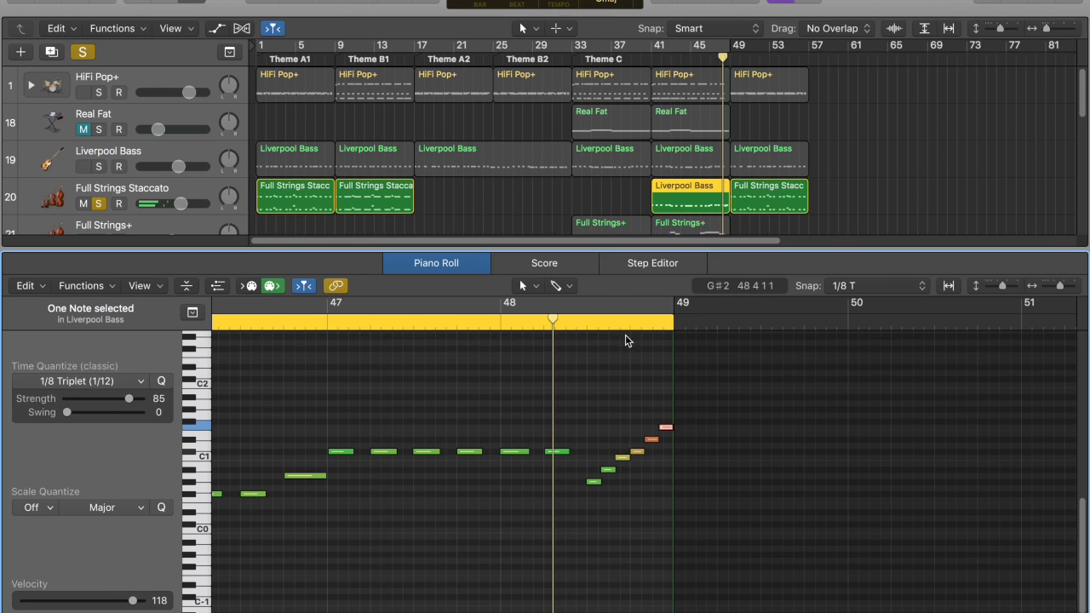
pyautogui.keyDown('shift'); pyautogui.click(762, 190); pyautogui.keyUp('shift')
pyautogui.click(723, 416)
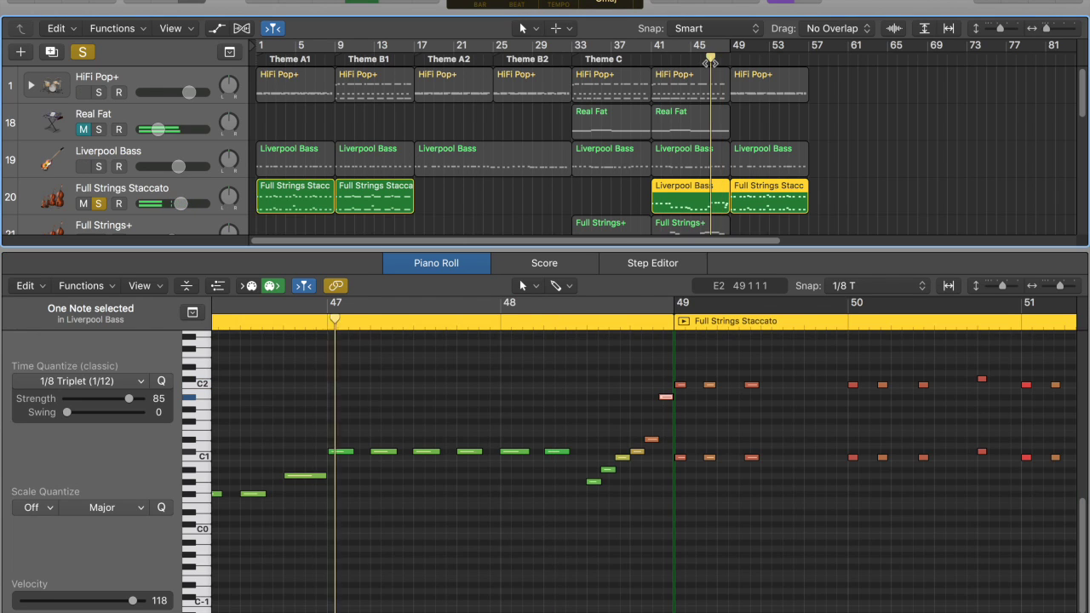
# Play the run into bar 49 with the Liverpool Bass also soloed, and clear all solos.
pyautogui.click(98, 167)
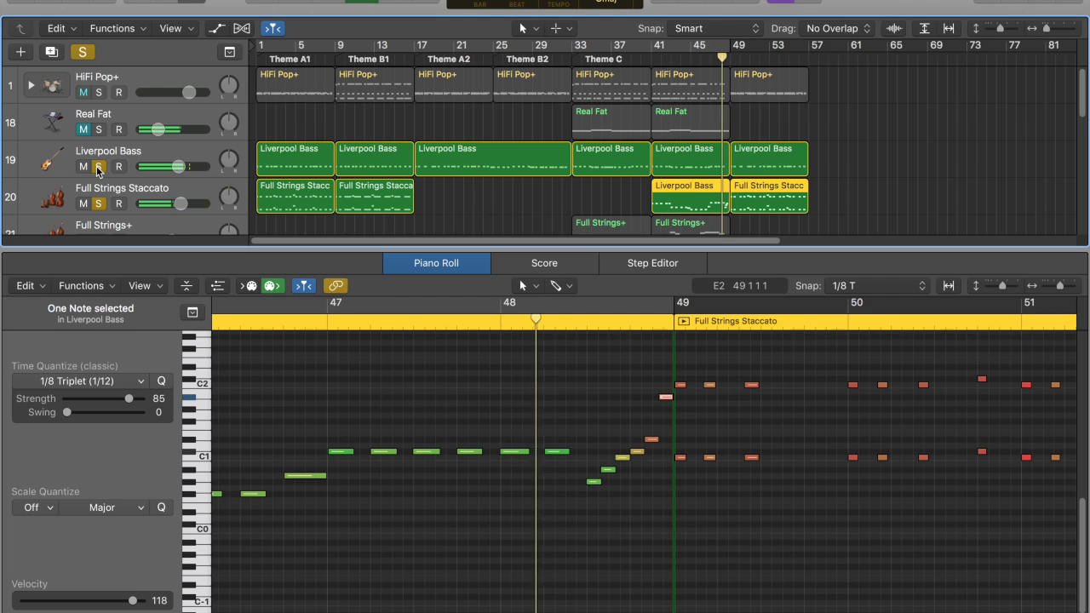
pyautogui.click(623, 458)
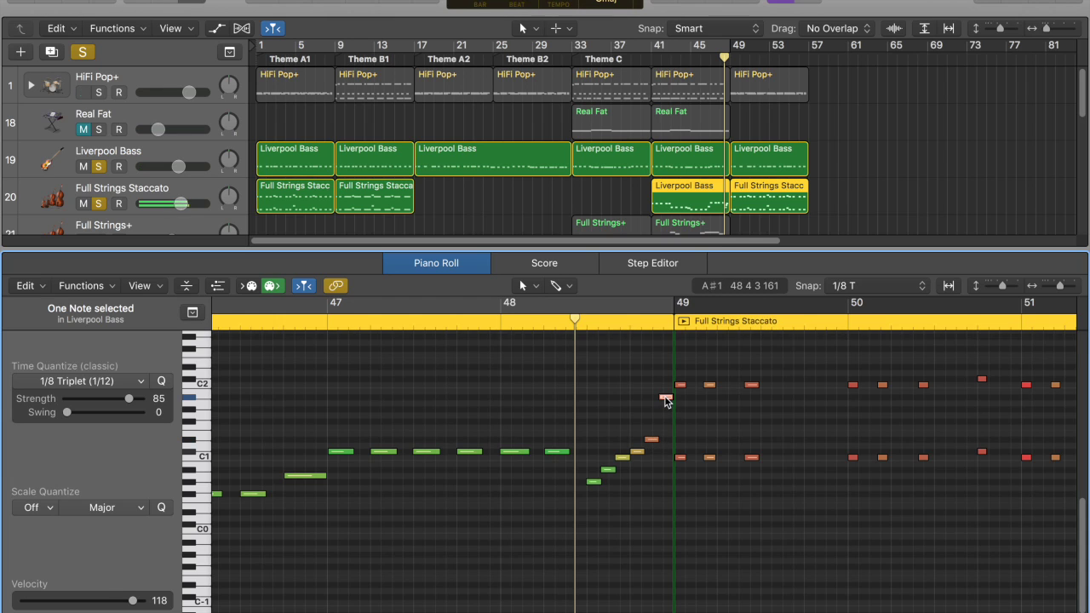
pyautogui.moveTo(667, 402)
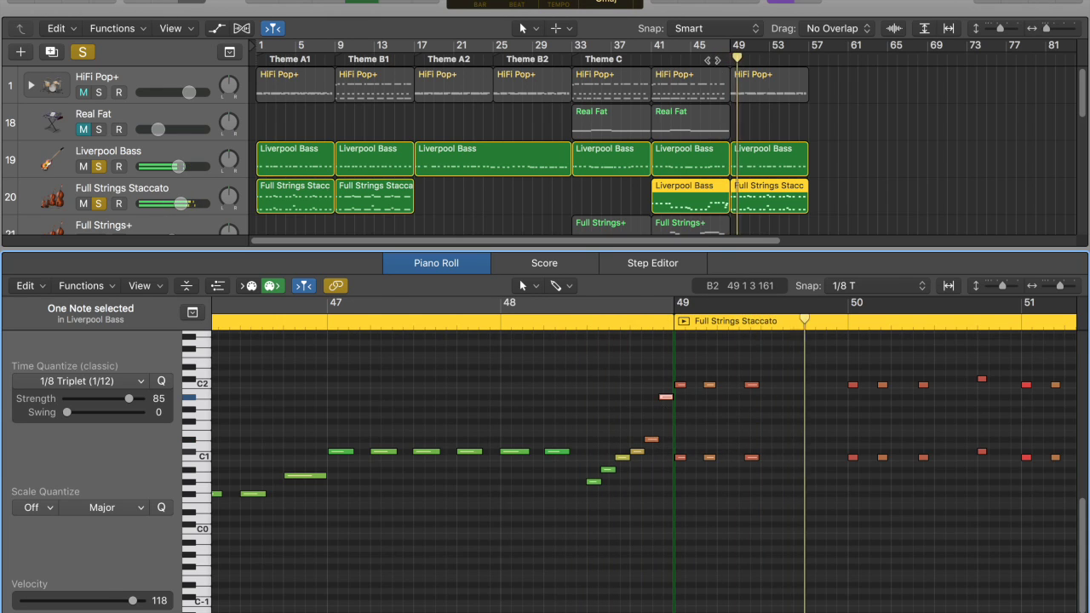
pyautogui.click(701, 57)
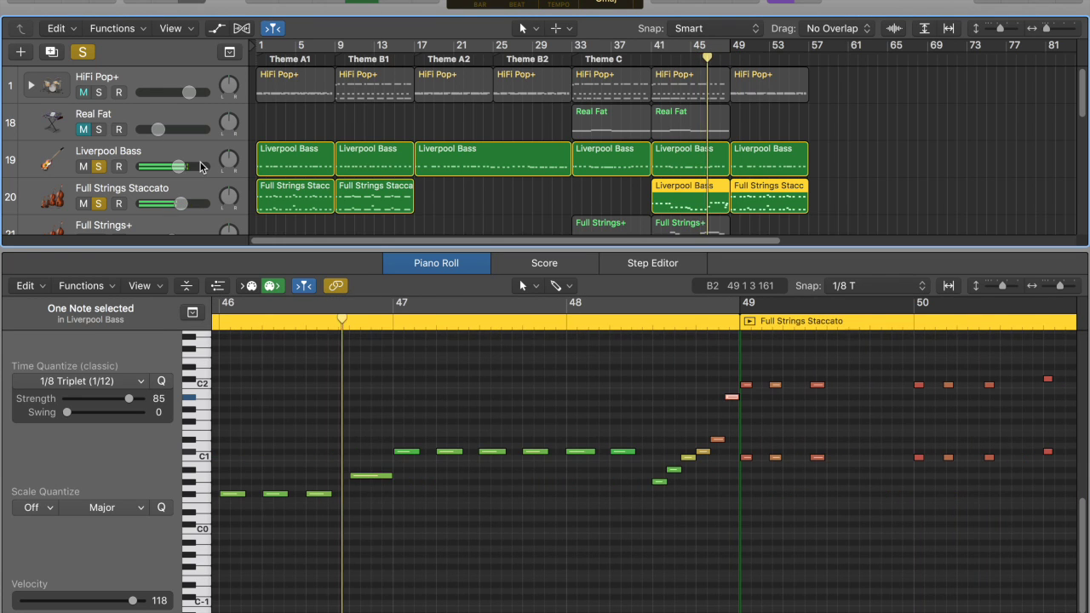
pyautogui.click(82, 52)
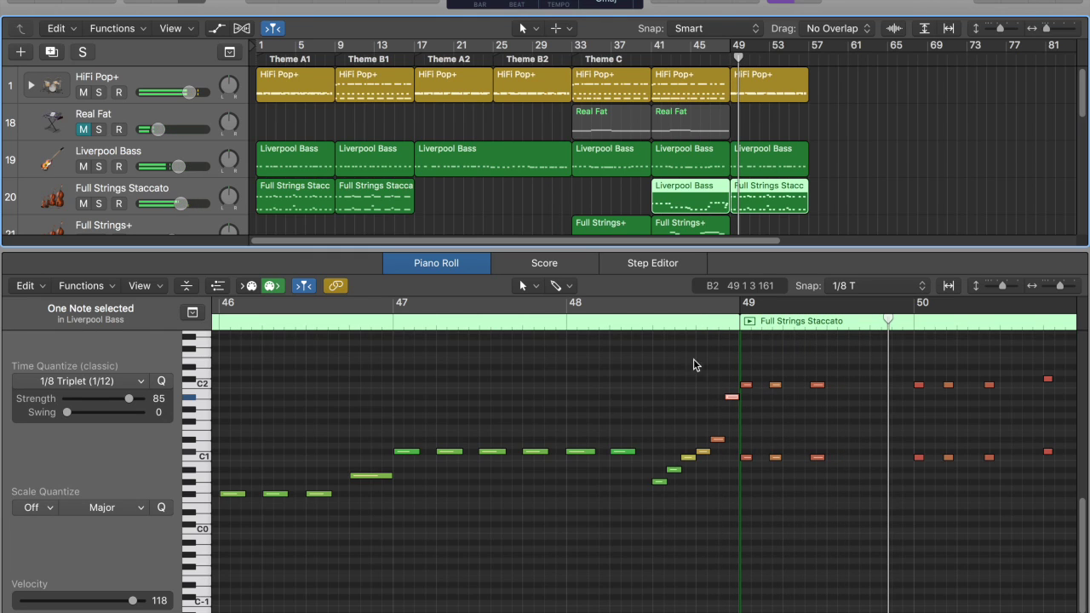
# Rework the six-note run in bar 48 to F1, G1, G♯1, A♯1, C2, C♯2 and play the transition.
pyautogui.click(662, 482)
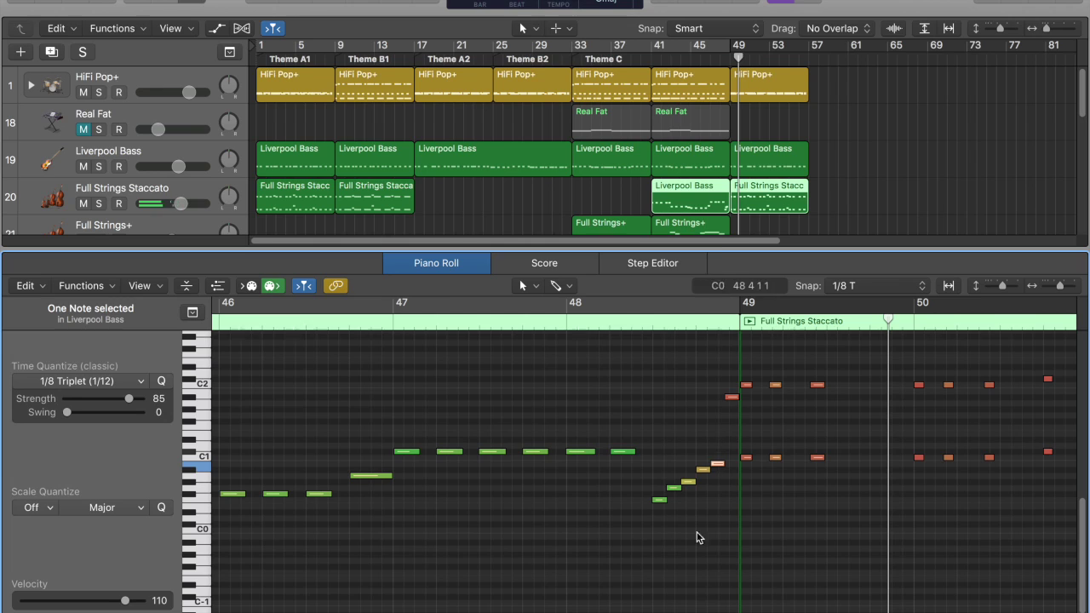
pyautogui.moveTo(729, 517); pyautogui.dragTo(653, 438)
pyautogui.hotkey('alt', 'shift', 'Up')
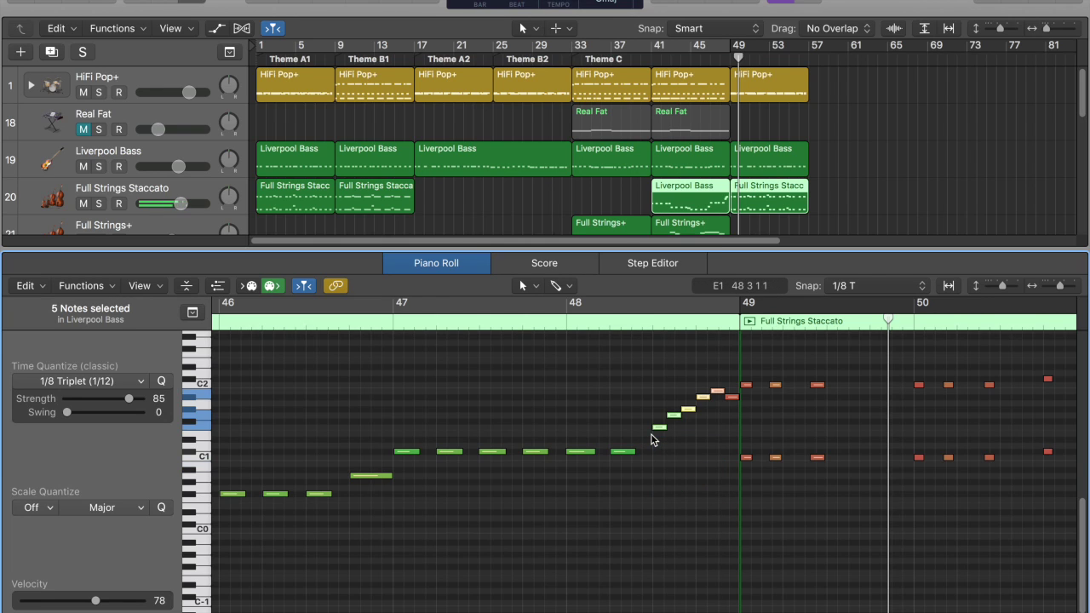
pyautogui.click(691, 437)
pyautogui.click(658, 428)
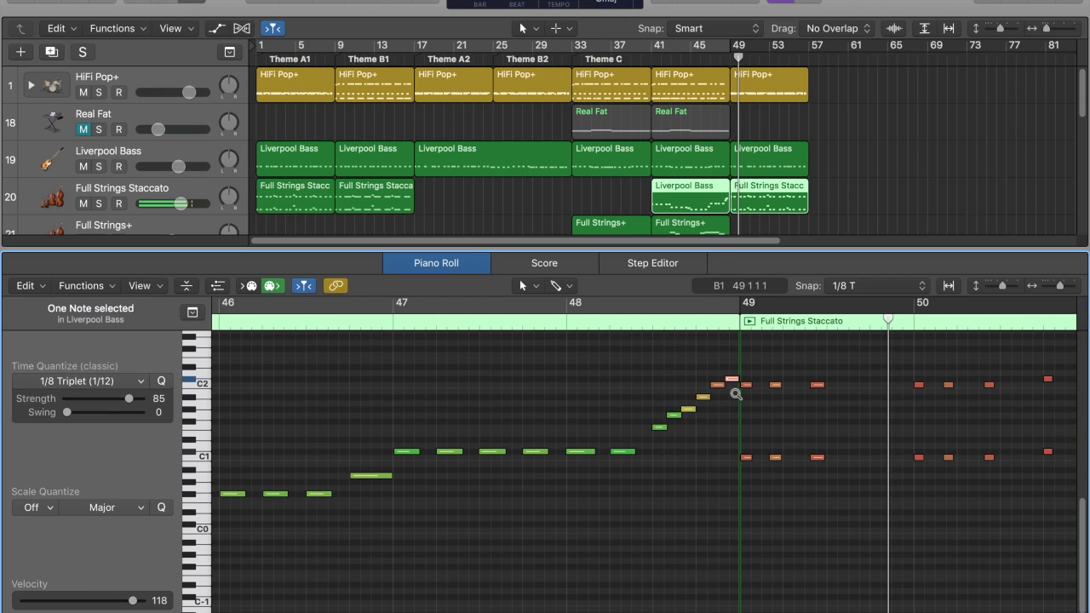
pyautogui.doubleClick(716, 52)
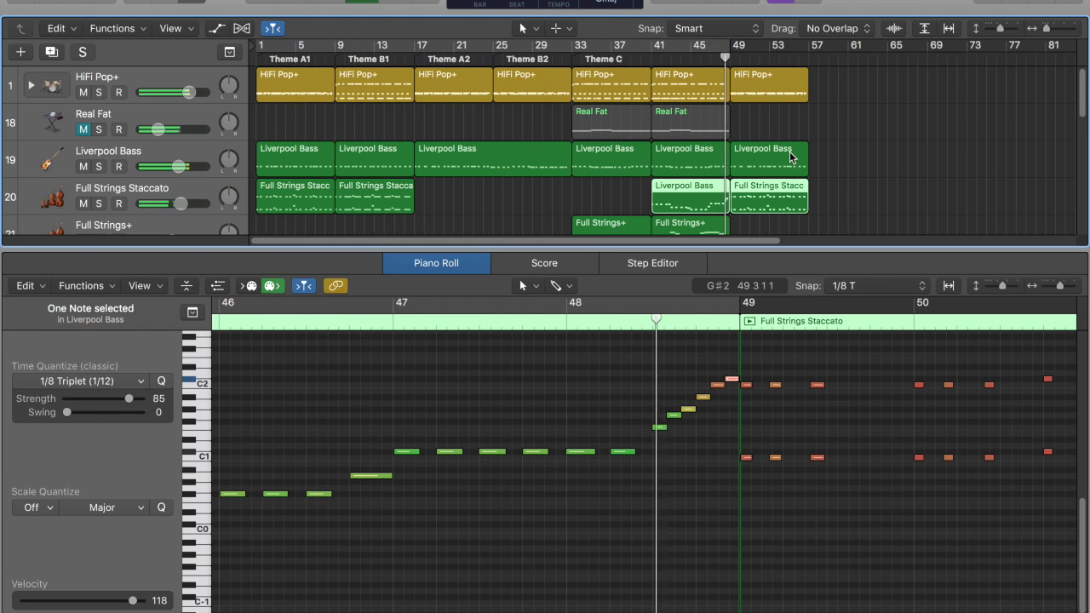
# Record a drum fill at the end of bar 48 on the HiFi Pop+ track and delete the stray D1 hit at bar 49.
pyautogui.click(195, 2)
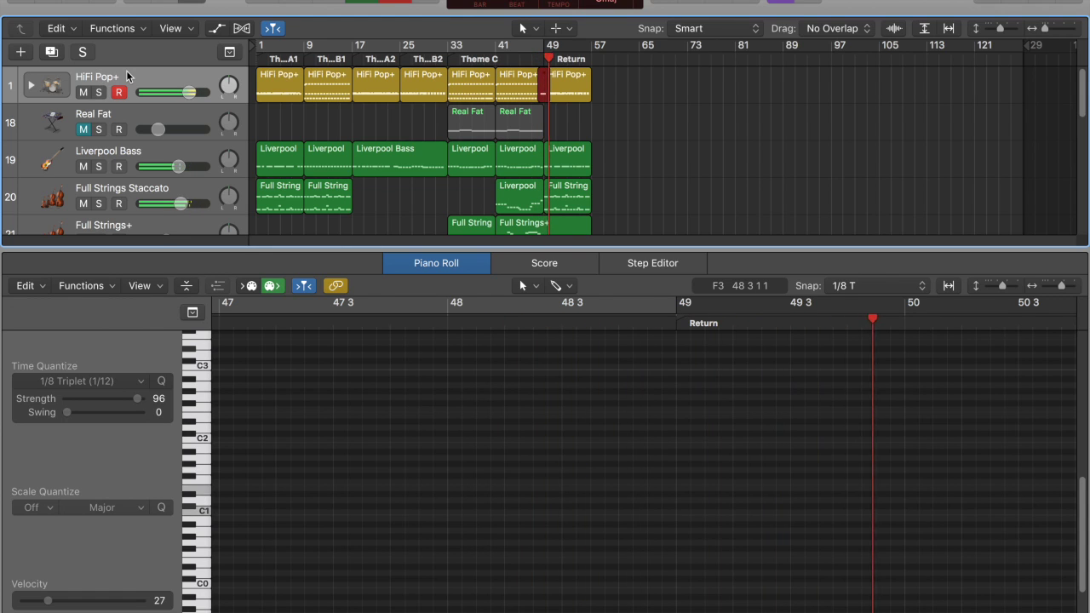
pyautogui.press('space')
pyautogui.click(680, 500)
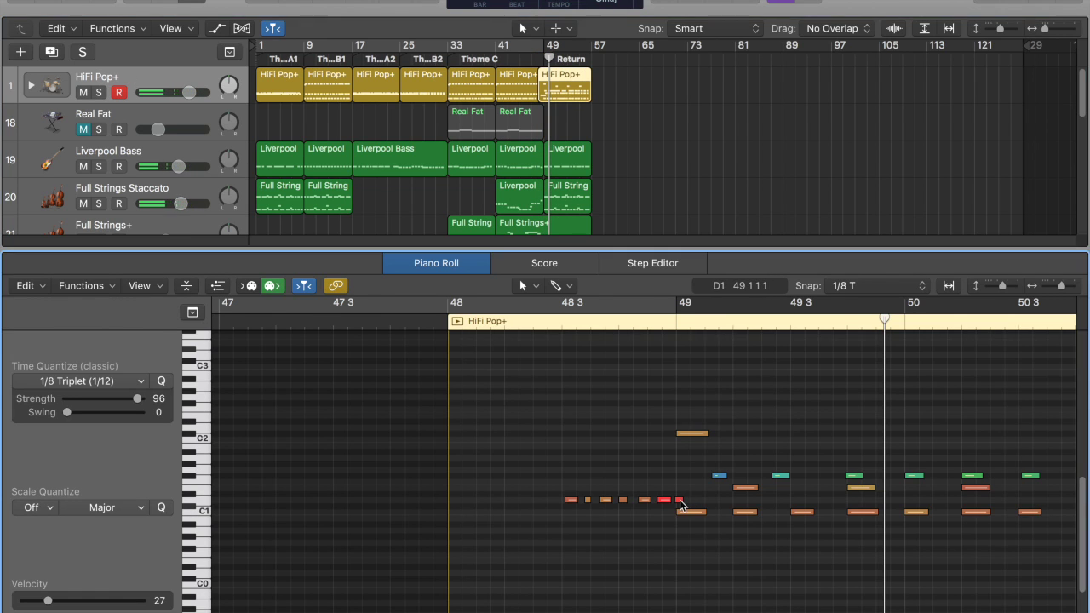
# Join the HiFi Pop+ regions from bar 41 onward and quantize the fill's six D1 notes to 1/8 Triplet at strength 80.
pyautogui.keyDown('shift'); pyautogui.click(523, 92); pyautogui.keyUp('shift')
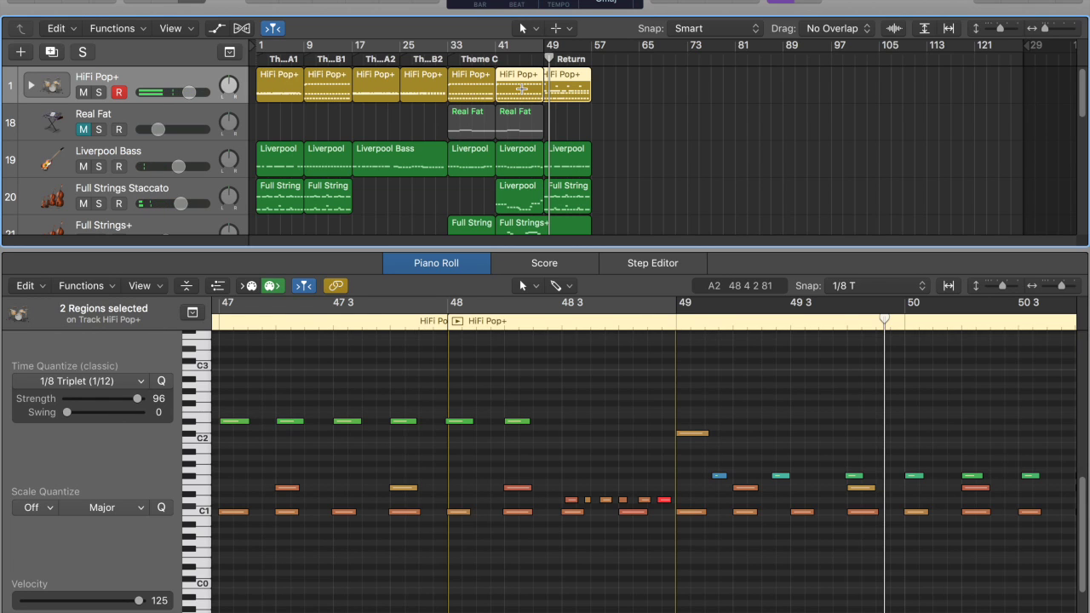
pyautogui.press('super+j')
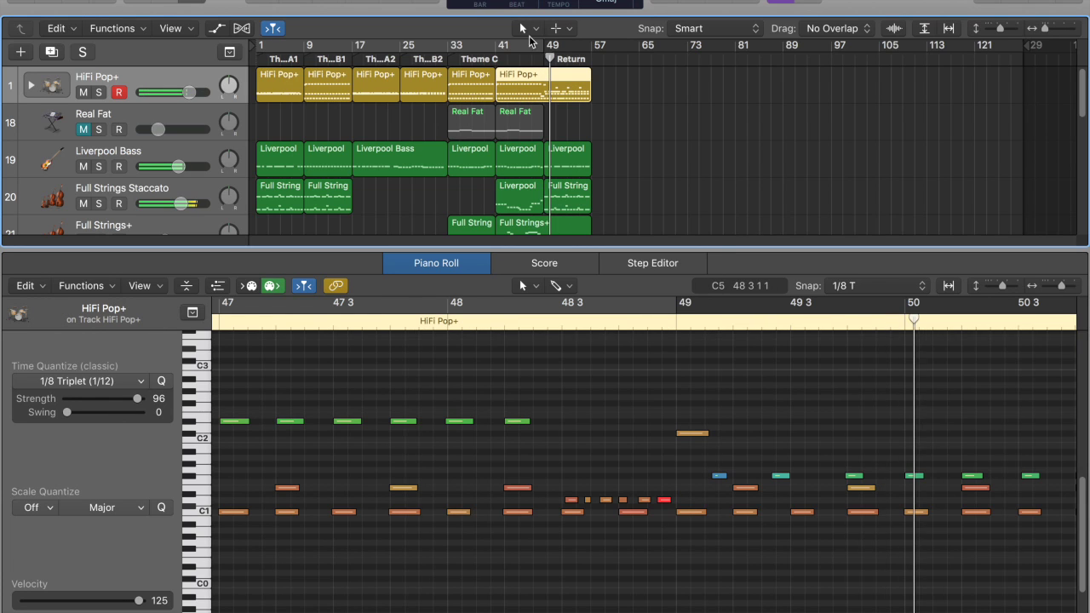
pyautogui.moveTo(756, 507); pyautogui.dragTo(622, 484)
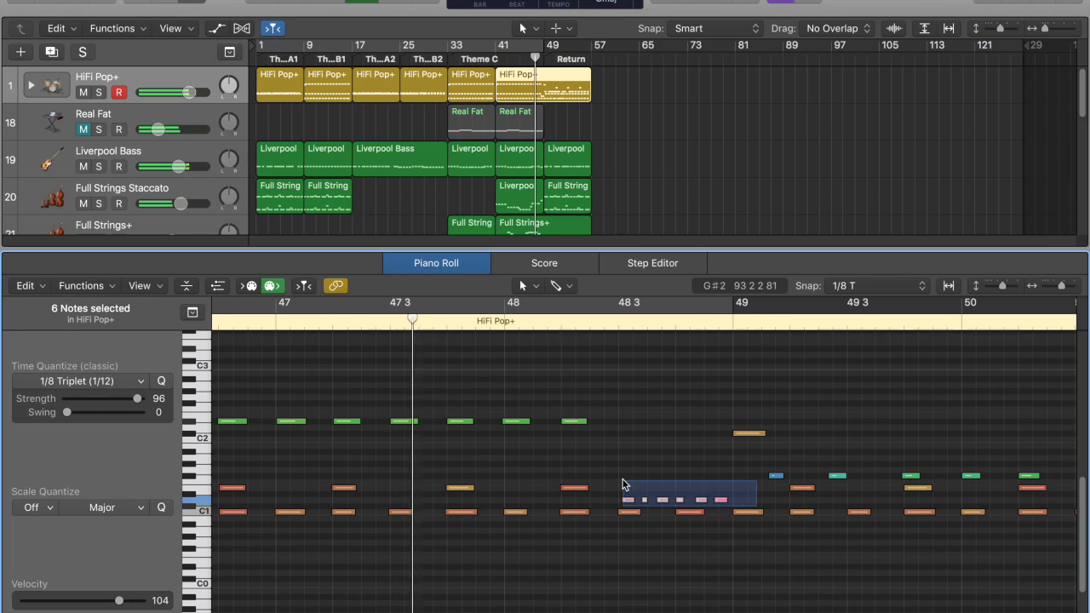
pyautogui.moveTo(138, 399); pyautogui.dragTo(125, 399)
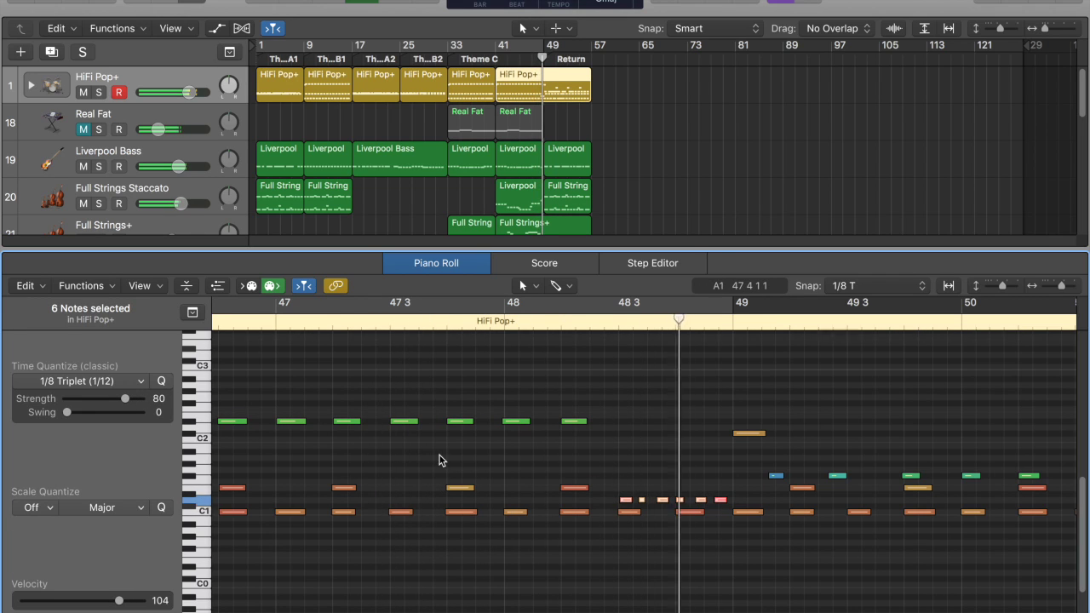
# Lower the velocity of the opening notes of the drum fill in bar 48.
pyautogui.moveTo(616, 471); pyautogui.dragTo(668, 506)
pyautogui.moveTo(118, 600); pyautogui.dragTo(93, 601)
pyautogui.moveTo(617, 473); pyautogui.dragTo(639, 506)
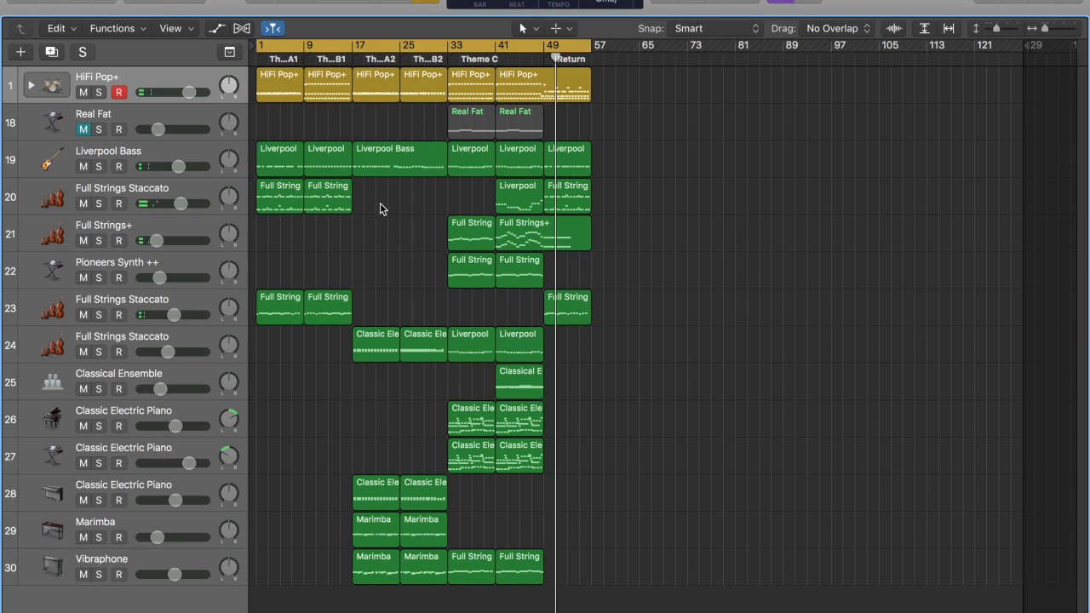
# Play the whole arrangement from bar 1.
pyautogui.press('Return')
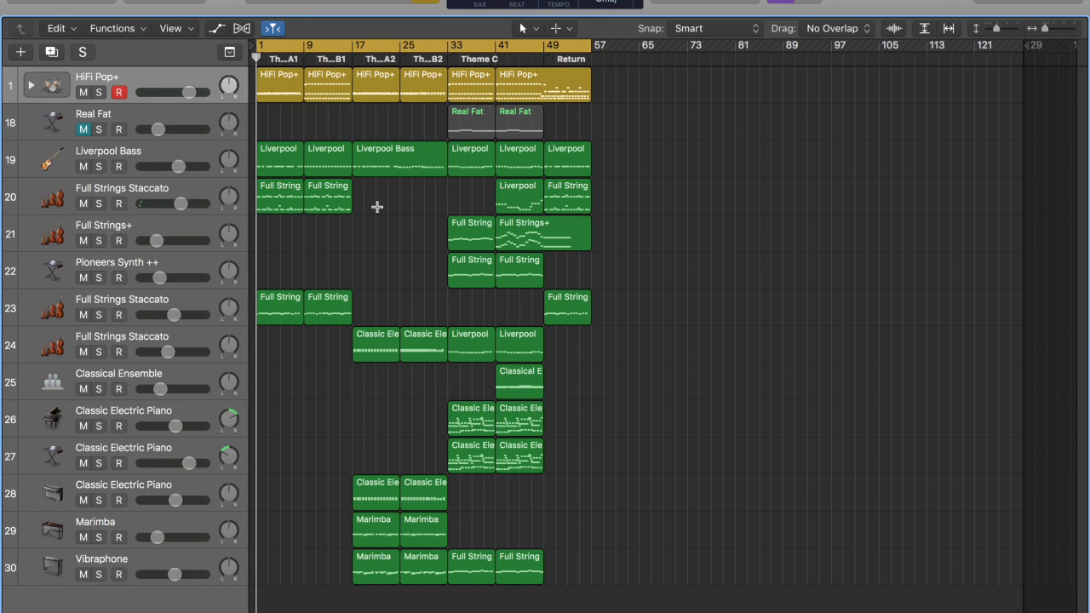
pyautogui.press('space')
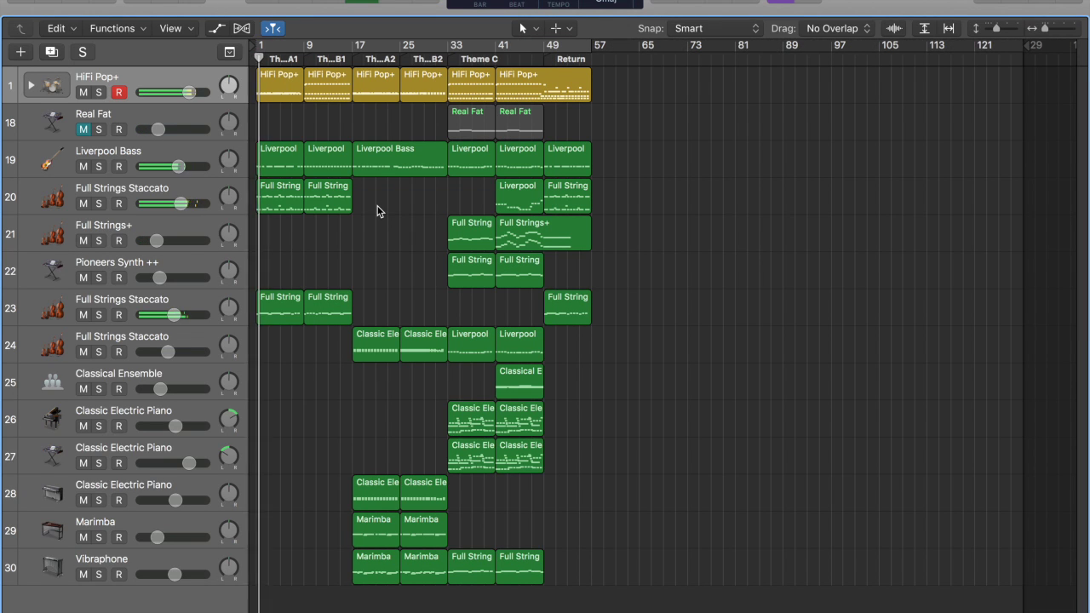